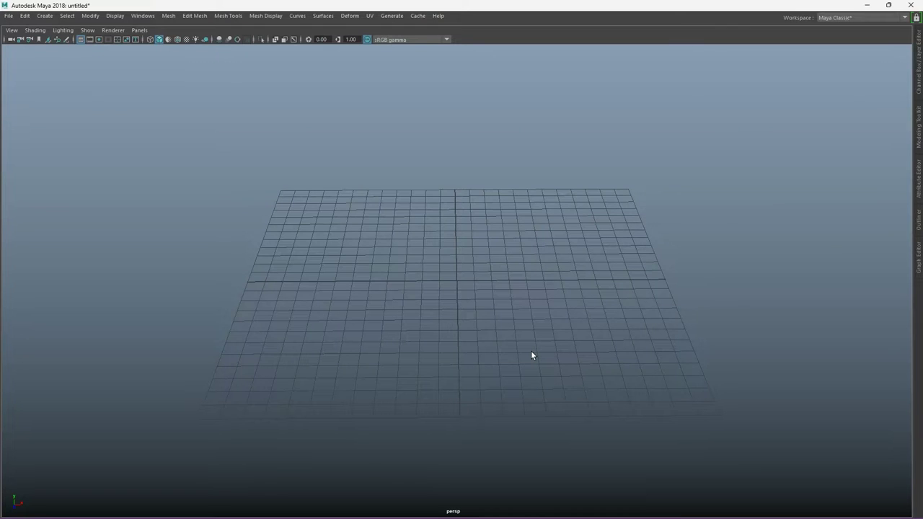
- Draw a polygon cylinder on the grid and set its Subdivisions Caps to 0
right_click_drag(450, 275, 404, 280, "shift")
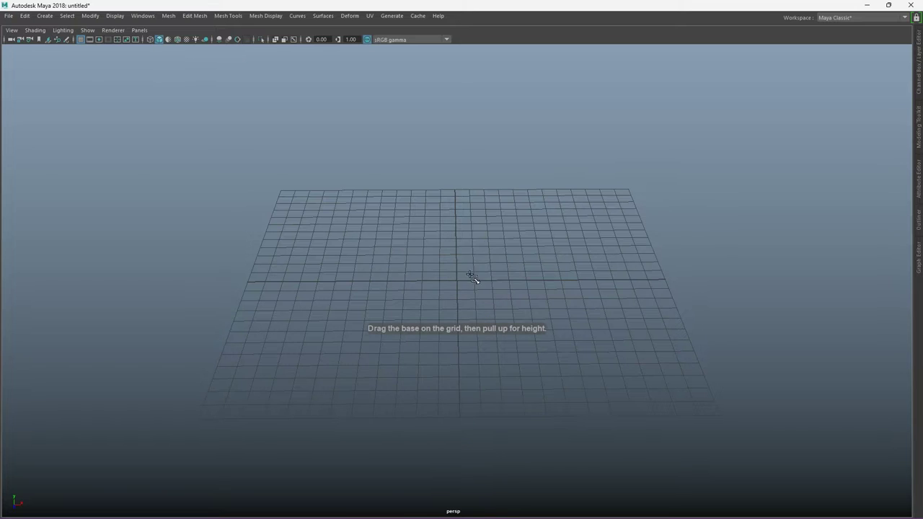
mouse_move(433, 269)
left_mouse_down()
mouse_move(481, 294)
mouse_move(479, 237)
left_mouse_up()
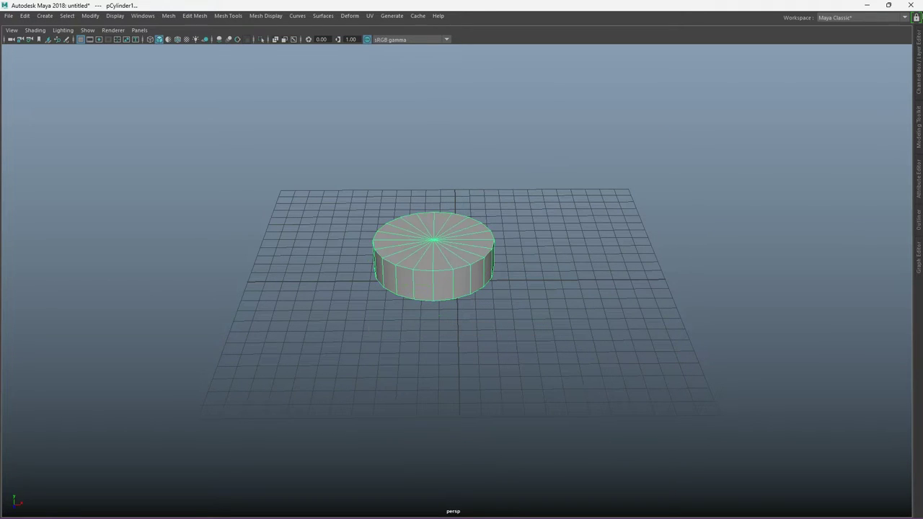
left_click(918, 45)
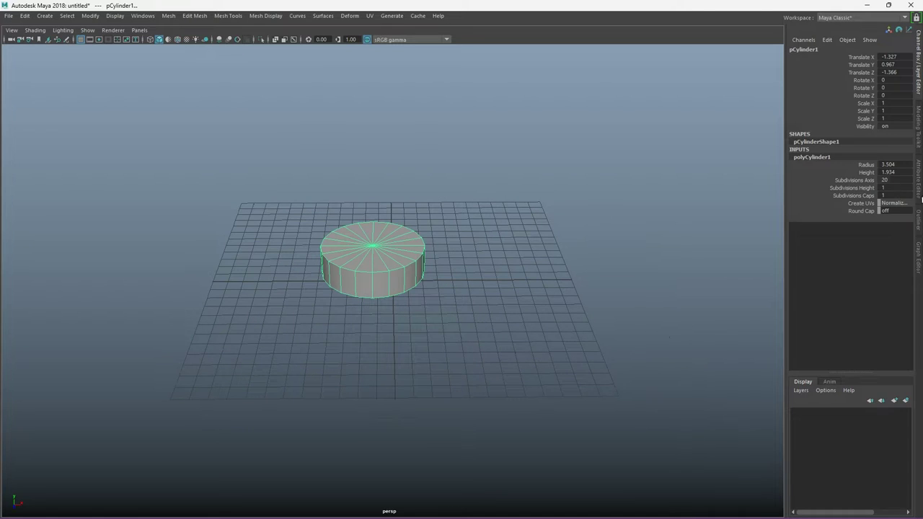
left_click_drag(906, 197, 898, 197, "ctrl")
- Set the cylinder's Subdivisions Axis to 6 to make a hexagonal prism, then deselect it
double_click(891, 180)
type("6")
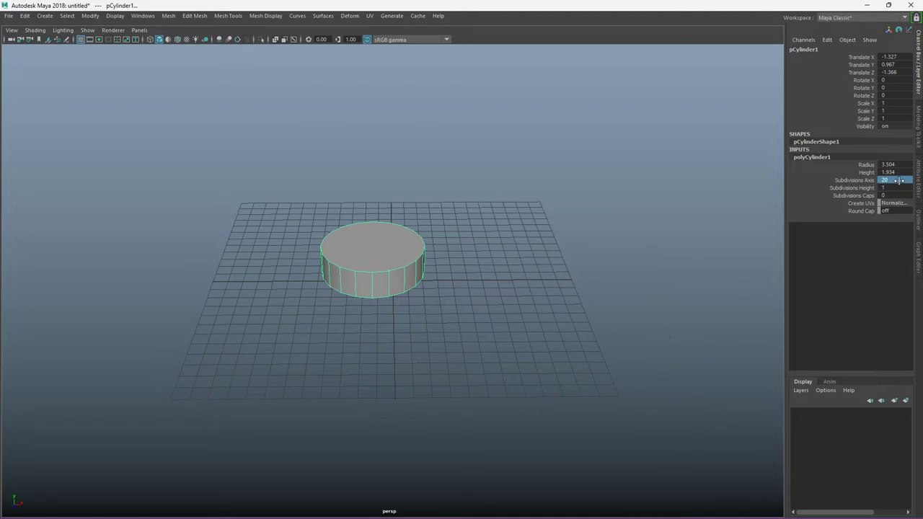
key("Return")
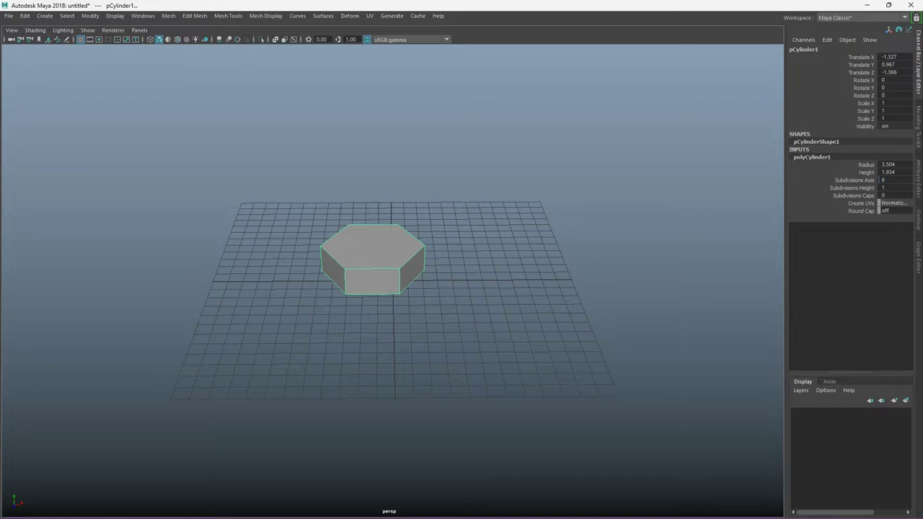
left_click_drag(894, 179, 886, 179, "ctrl")
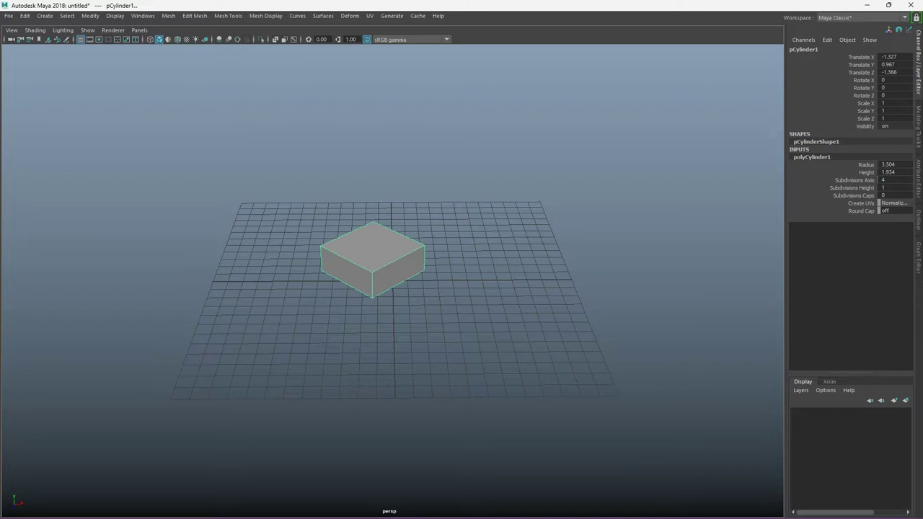
double_click(899, 181)
type("7")
key("Return")
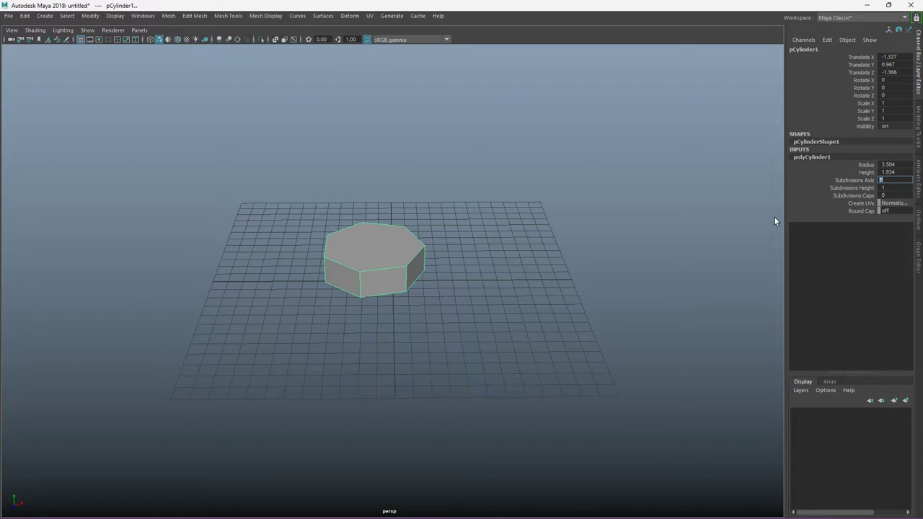
type("6")
key("Return")
left_click(524, 303)
- Select the prism's top face in Face mode and lower it to shorten the base
left_click(908, 29)
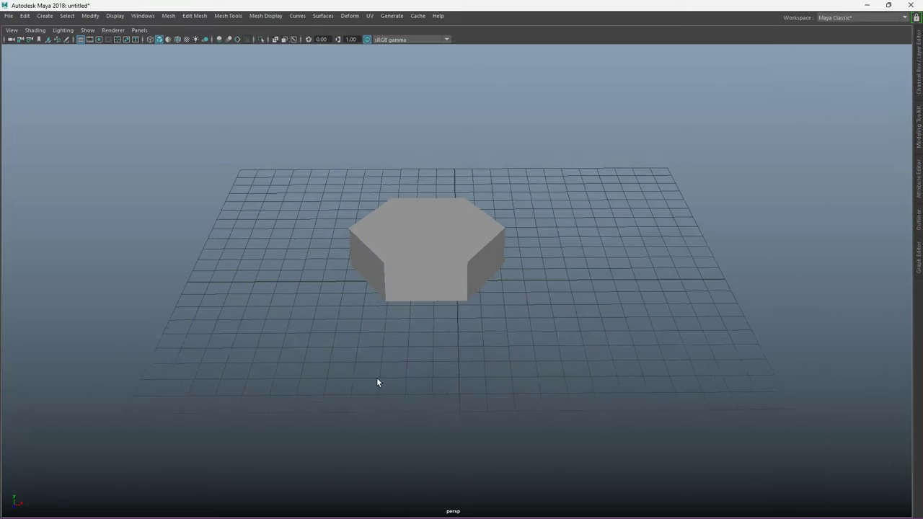
left_click(424, 249)
left_click_drag(424, 249, 479, 218, "alt")
right_click(479, 218)
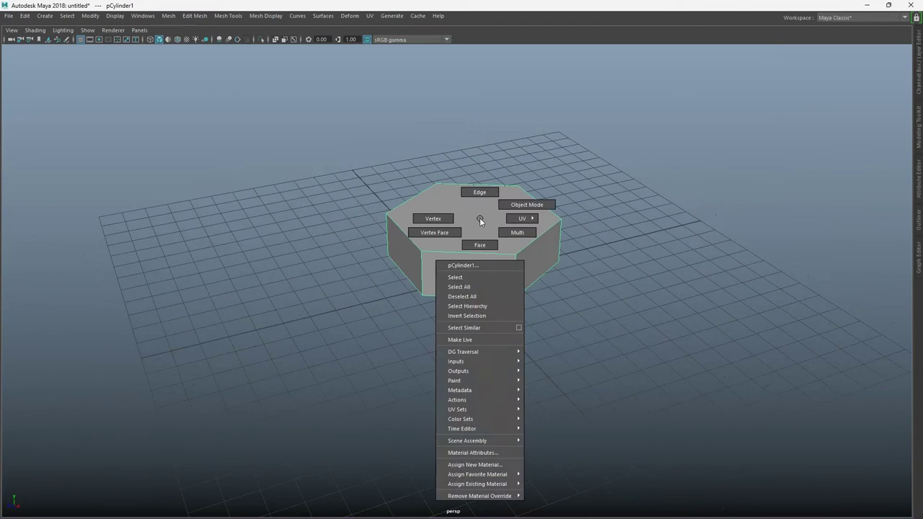
left_click(476, 245)
left_click(480, 218)
mouse_move(479, 183)
left_mouse_down()
mouse_move(468, 210)
mouse_move(472, 134)
mouse_move(281, 331)
mouse_move(480, 119)
left_mouse_up()
- Extrude the top face into a tall column, shift it sideways, and extrude upward again
key("ctrl+e")
key("ctrl+e")
mouse_move(325, 292)
left_mouse_down("alt")
mouse_move(340, 286)
mouse_move(353, 310)
left_mouse_up("alt")
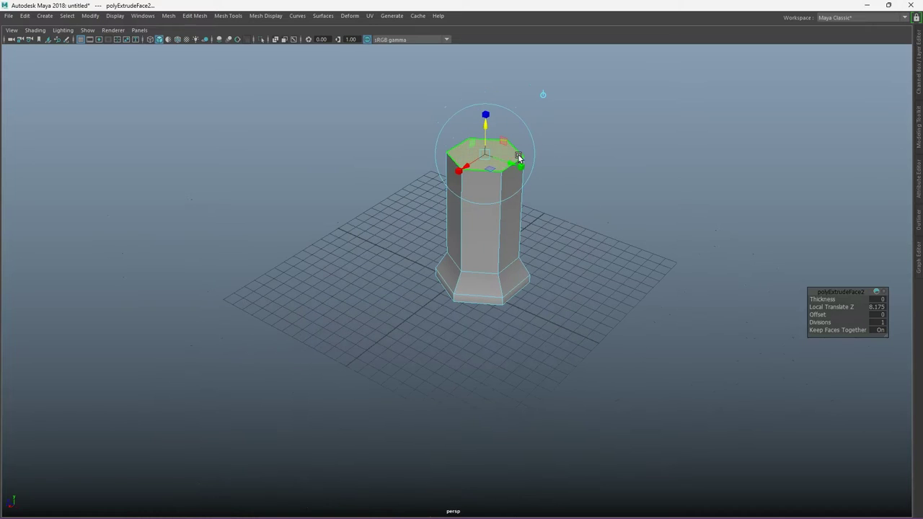
mouse_move(518, 156)
left_mouse_down()
mouse_move(519, 231)
mouse_move(695, 228)
mouse_move(587, 200)
mouse_move(520, 247)
mouse_move(514, 396)
mouse_move(601, 356)
left_mouse_up()
scroll(601, 356, "up", 2)
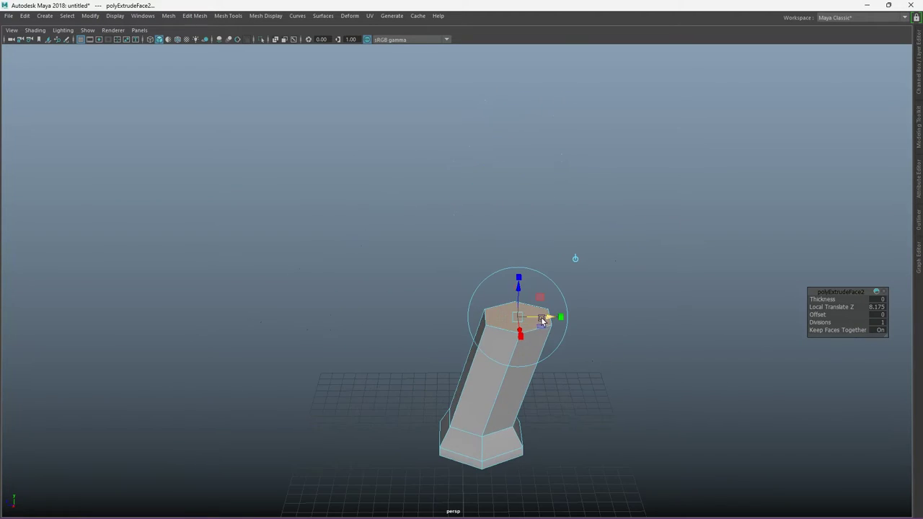
key("ctrl+e")
mouse_move(518, 283)
left_mouse_down()
mouse_move(519, 206)
mouse_move(507, 230)
left_mouse_up()
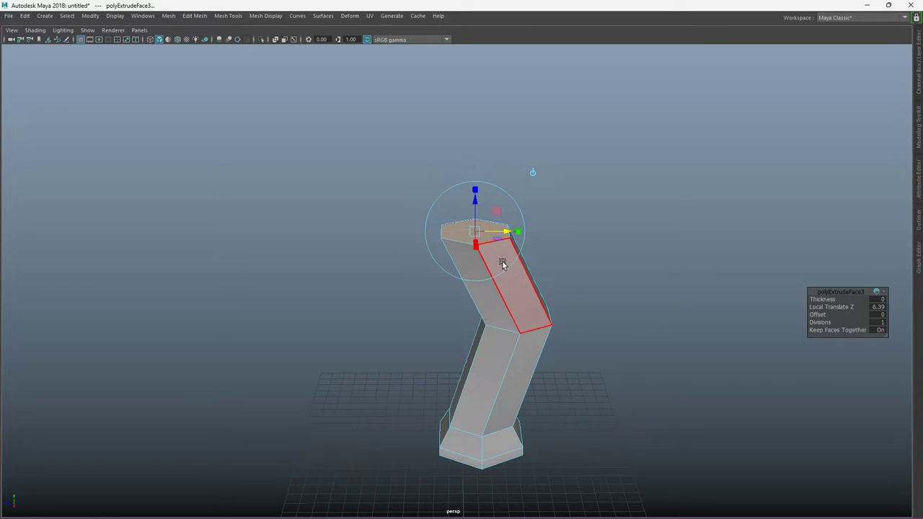
- Shrink the top face slightly, extrude it upward, and bend the new segment left
left_click_drag(576, 270, 530, 318, "alt")
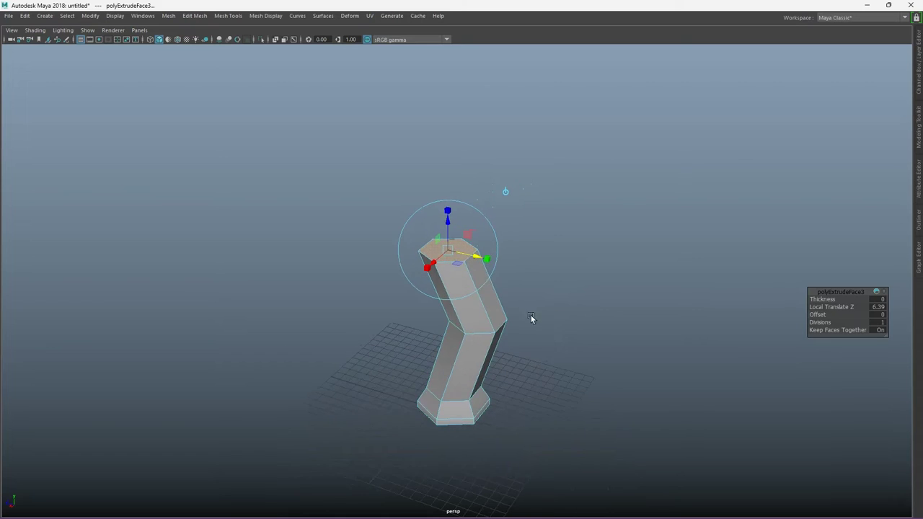
left_click_drag(469, 303, 562, 313, "alt")
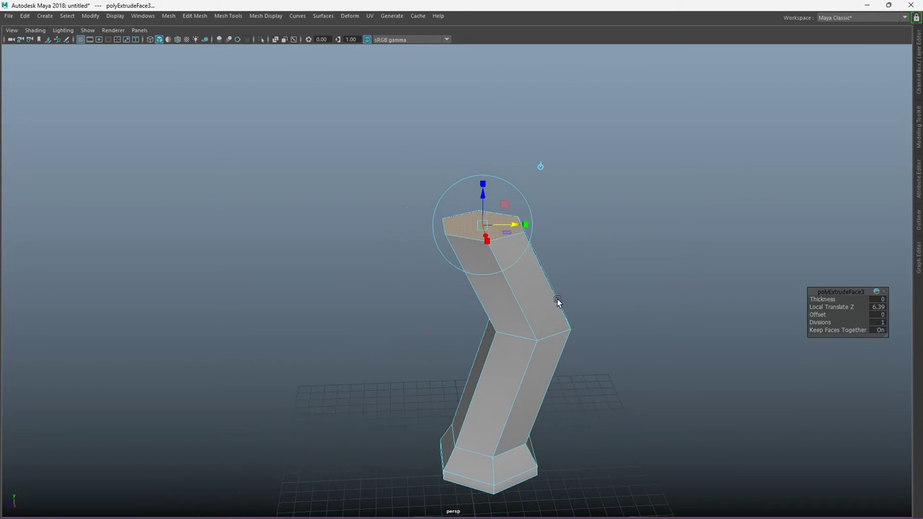
left_click_drag(483, 225, 477, 226)
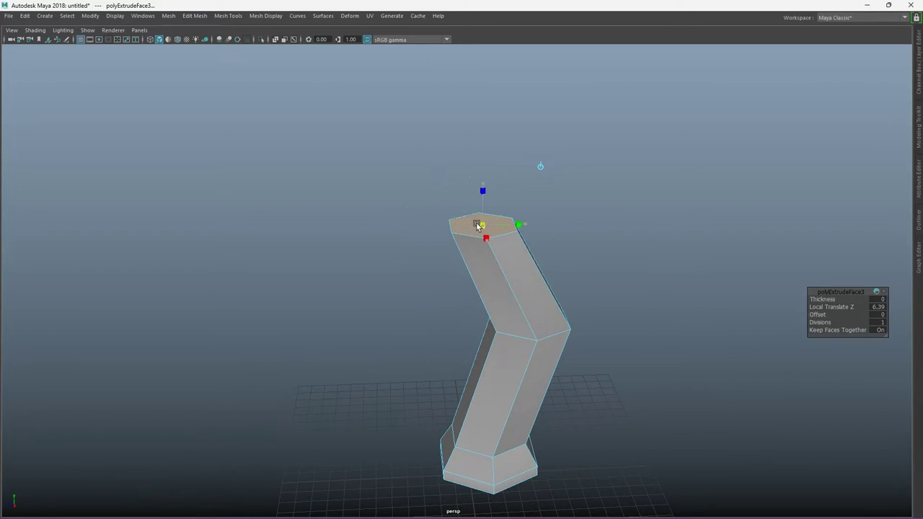
key("ctrl+e")
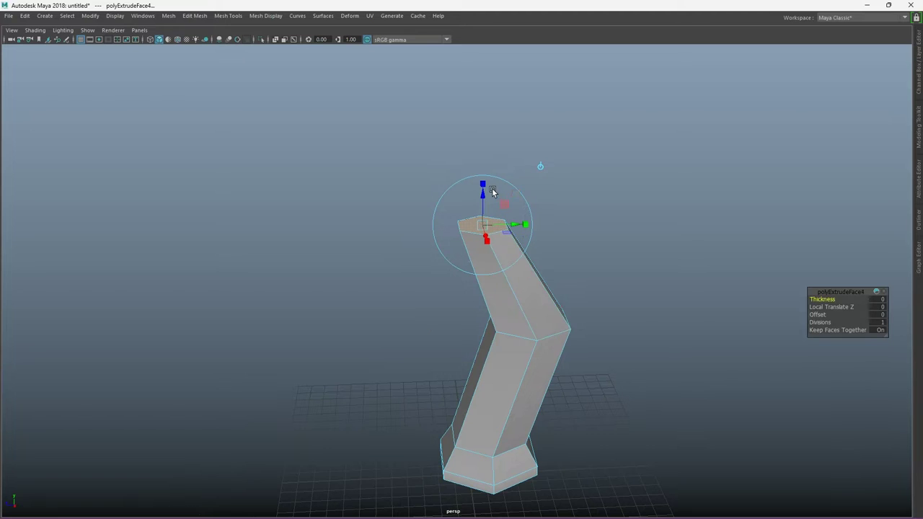
left_click_drag(493, 189, 493, 133)
mouse_move(514, 258)
left_mouse_down("alt")
mouse_move(635, 331)
mouse_move(515, 264)
left_mouse_up("alt")
mouse_move(537, 190)
left_mouse_down()
mouse_move(476, 184)
mouse_move(144, 249)
mouse_move(192, 257)
mouse_move(515, 226)
left_mouse_up()
middle_click_drag(515, 227, 493, 357, "alt")
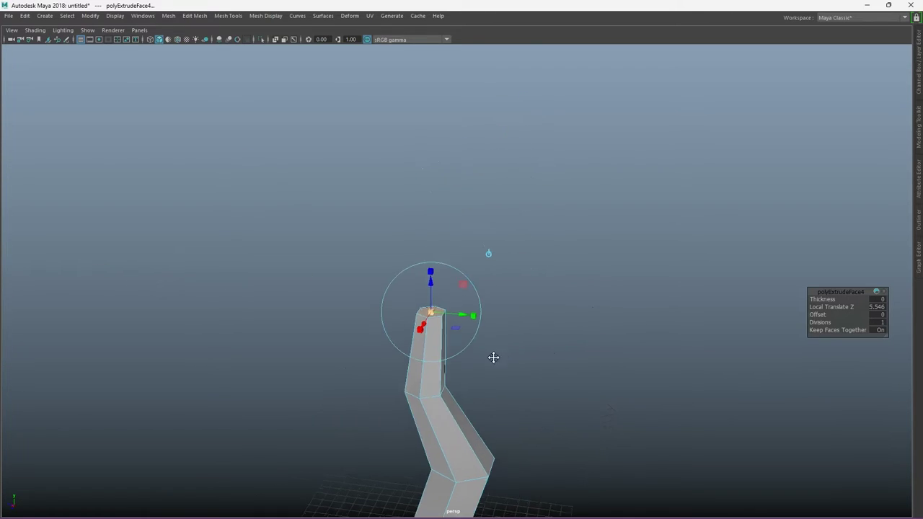
- Extrude another segment upward and tilt it, then undo the tilt and an extra extrusion
key("ctrl+e")
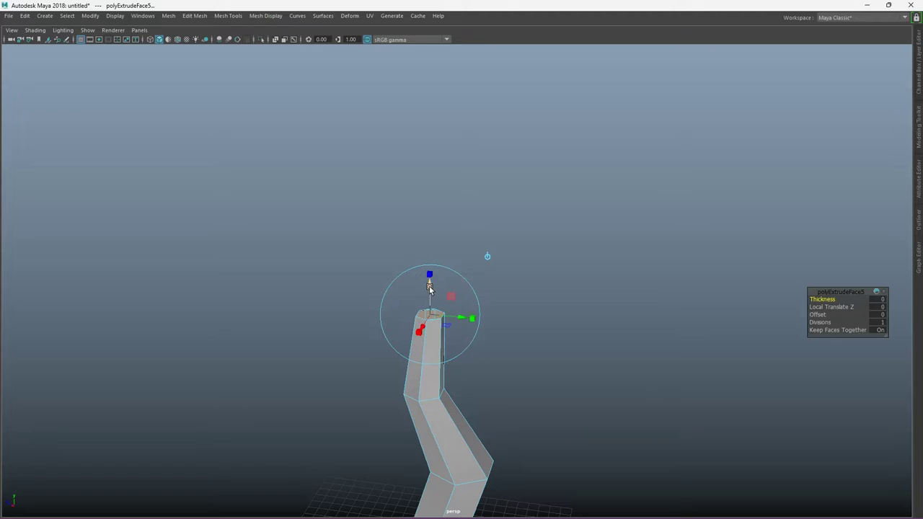
middle_click_drag(463, 319, 459, 247)
left_click_drag(458, 247, 494, 249)
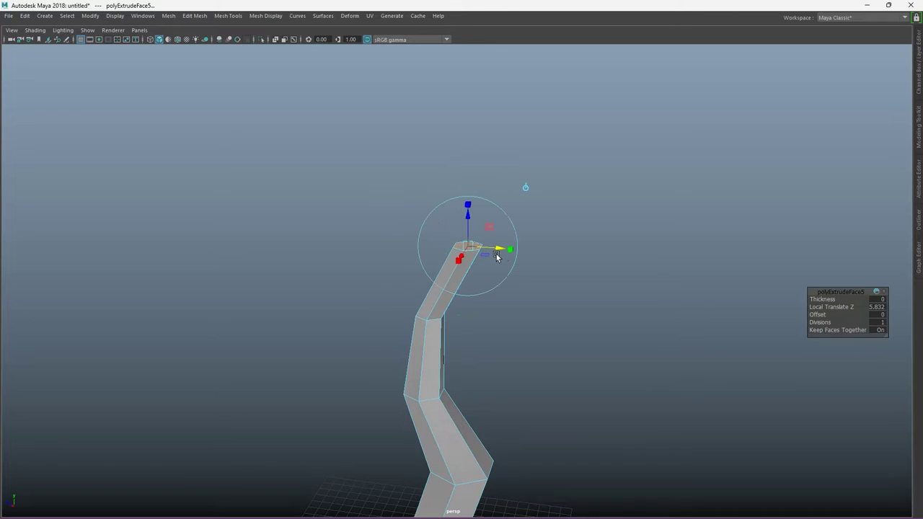
key("w")
key("ctrl+z")
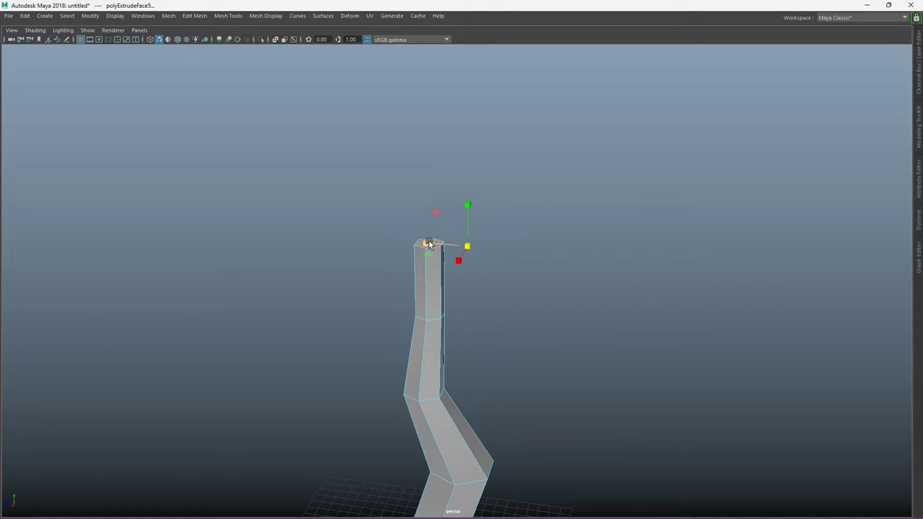
key("ctrl+e")
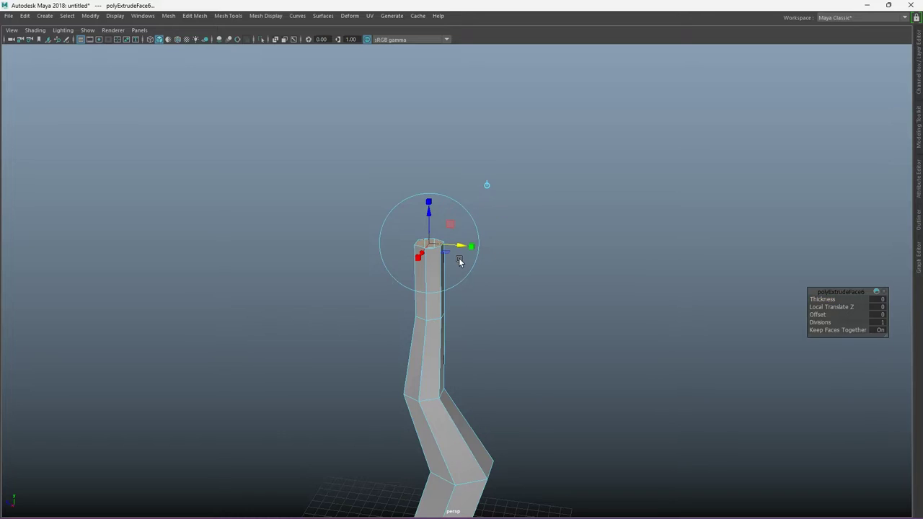
key("ctrl+z")
key("ctrl+z")
- Extrude the top face upward tilted right and scale it down to narrow the tip
mouse_move(440, 311)
left_mouse_down()
mouse_move(431, 254)
mouse_move(499, 264)
left_mouse_up()
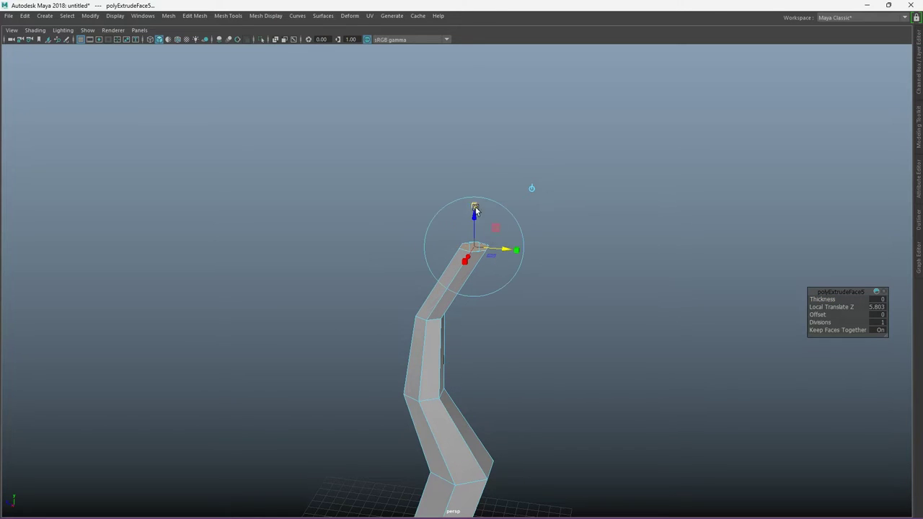
left_click(474, 248)
left_click_drag(474, 248, 457, 249)
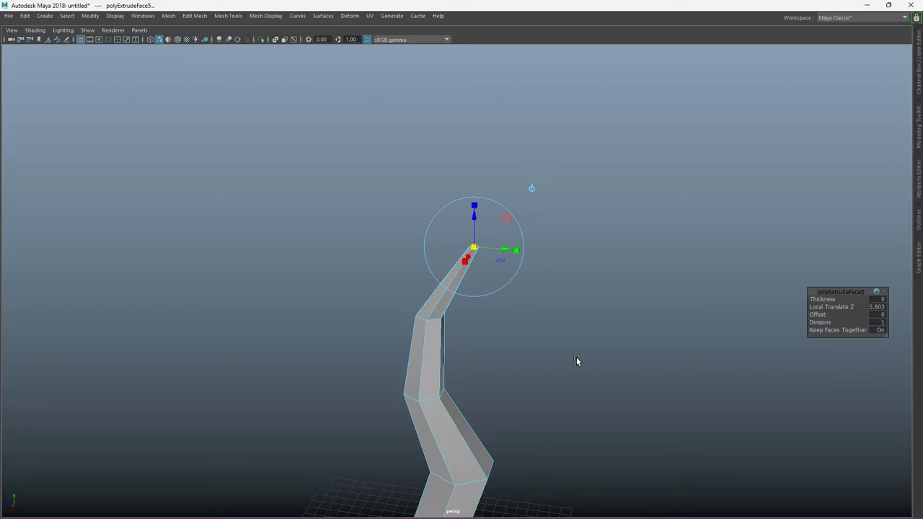
mouse_move(576, 359)
left_mouse_down("alt")
mouse_move(505, 344)
mouse_move(501, 330)
mouse_move(531, 325)
mouse_move(271, 320)
mouse_move(524, 286)
mouse_move(338, 263)
mouse_move(678, 259)
mouse_move(529, 320)
mouse_move(488, 184)
mouse_move(447, 181)
mouse_move(412, 41)
left_mouse_up("alt")
- Move the thin top segment sideways and nudge its face into position
scroll(339, 252, "up", 3)
scroll(595, 281, "down", 2)
left_click_drag(577, 257, 533, 249, "alt")
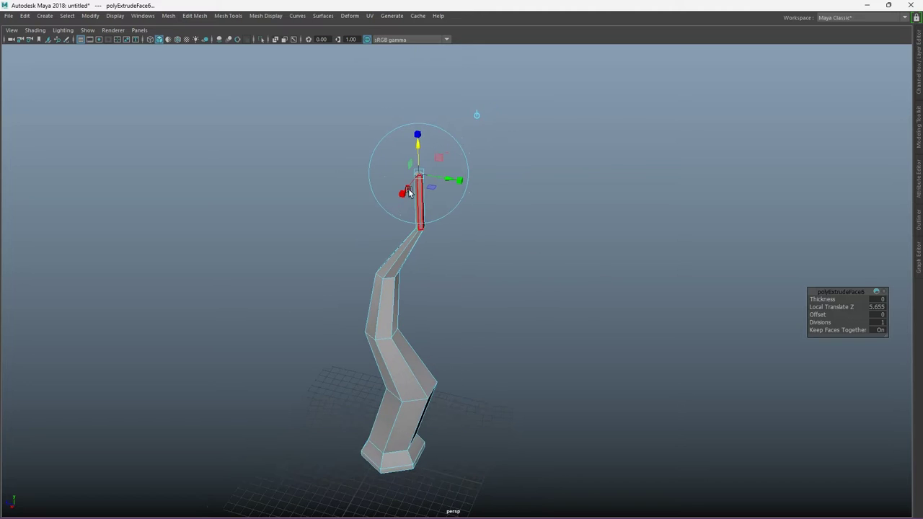
mouse_move(406, 192)
left_mouse_down()
mouse_move(346, 223)
mouse_move(404, 200)
mouse_move(604, 274)
mouse_move(550, 307)
left_mouse_up()
key("e")
key("w")
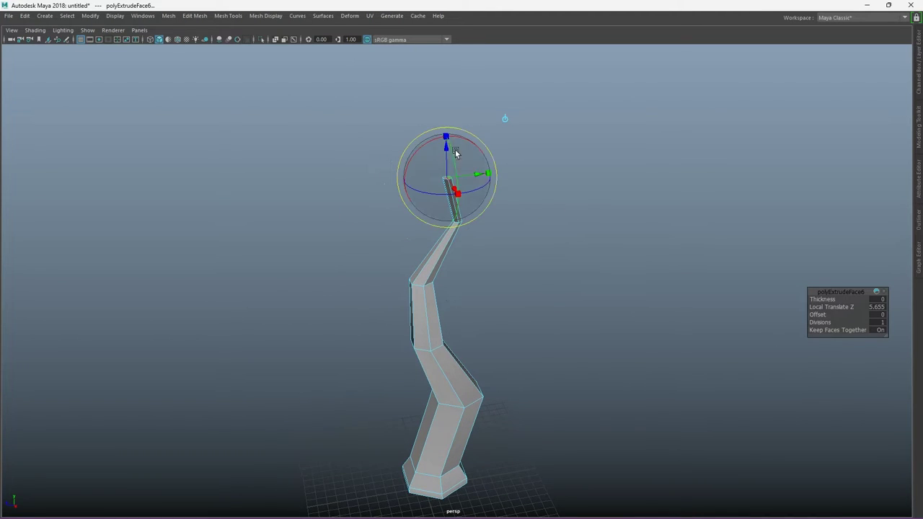
scroll(474, 185, "up", 3)
scroll(496, 424, "up", 2)
scroll(496, 424, "down", 3)
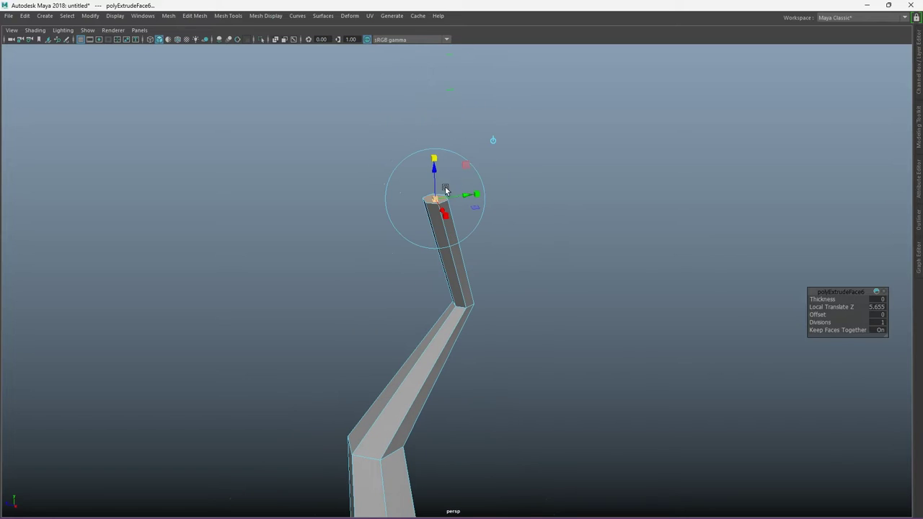
left_click_drag(441, 193, 417, 202)
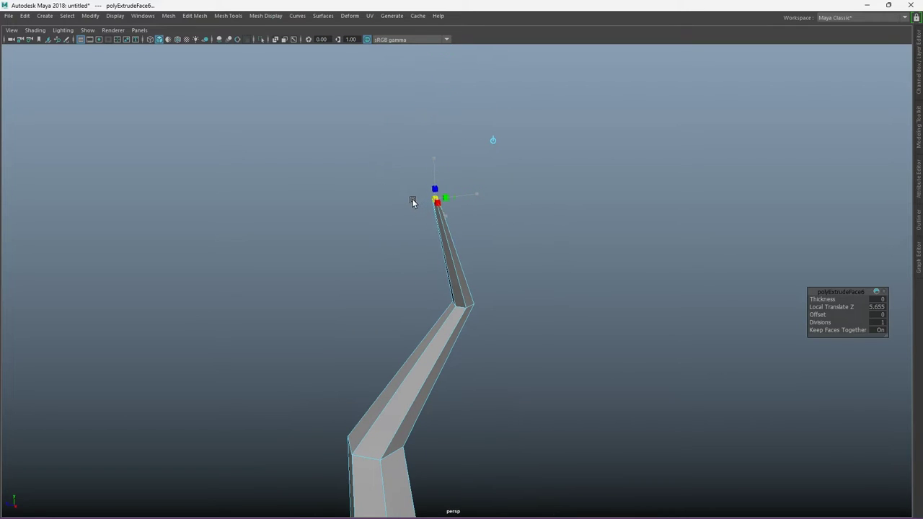
- Scale the top face down almost to nothing so the segment ends in a sharp point
key("f")
left_click_drag(457, 282, 542, 313)
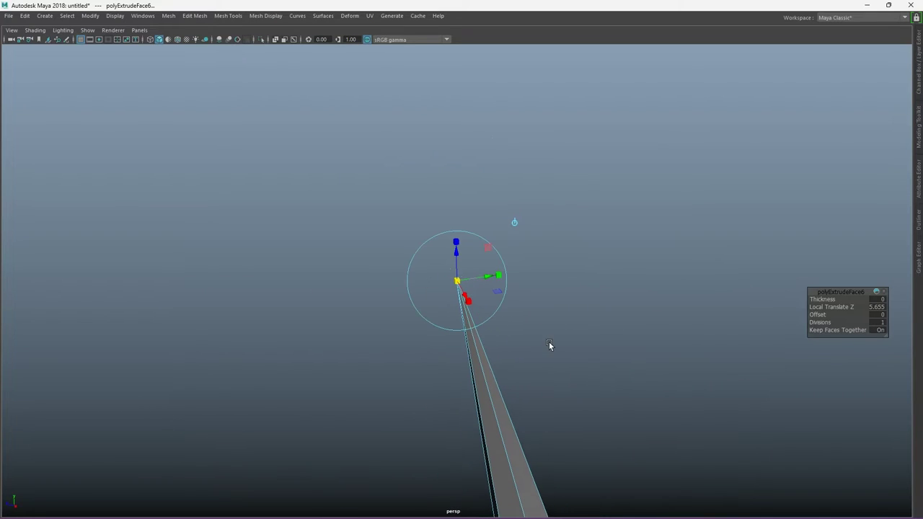
key("ctrl+z")
key("shift+z")
mouse_move(550, 345)
left_mouse_down("alt")
mouse_move(624, 192)
mouse_move(587, 302)
mouse_move(541, 360)
left_mouse_up("alt")
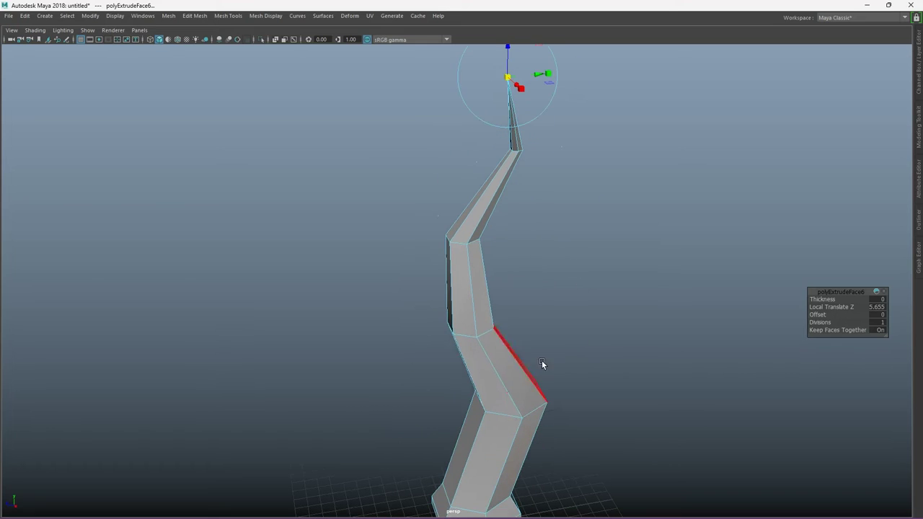
- Select the edge at the trunk's middle bend and rotate it to bend the trunk more
key("w")
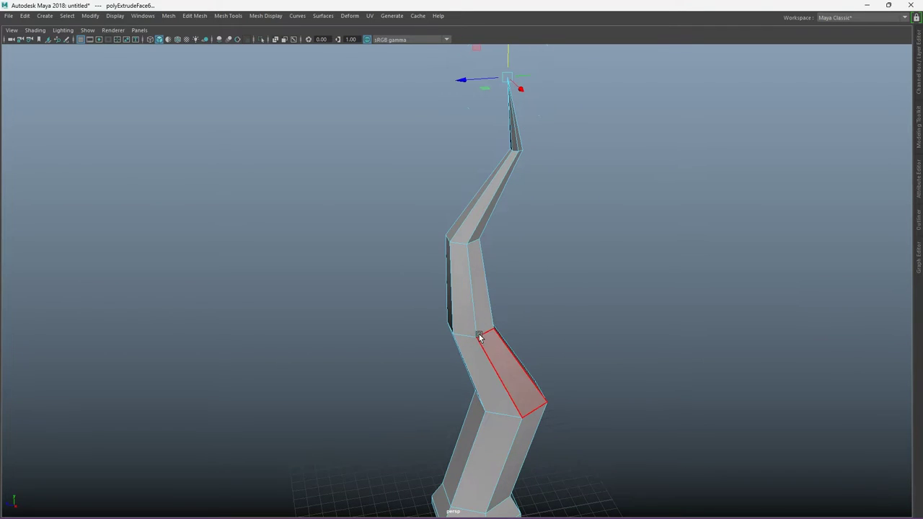
left_click(479, 337)
right_click_drag(478, 231, 474, 192)
left_click(484, 333)
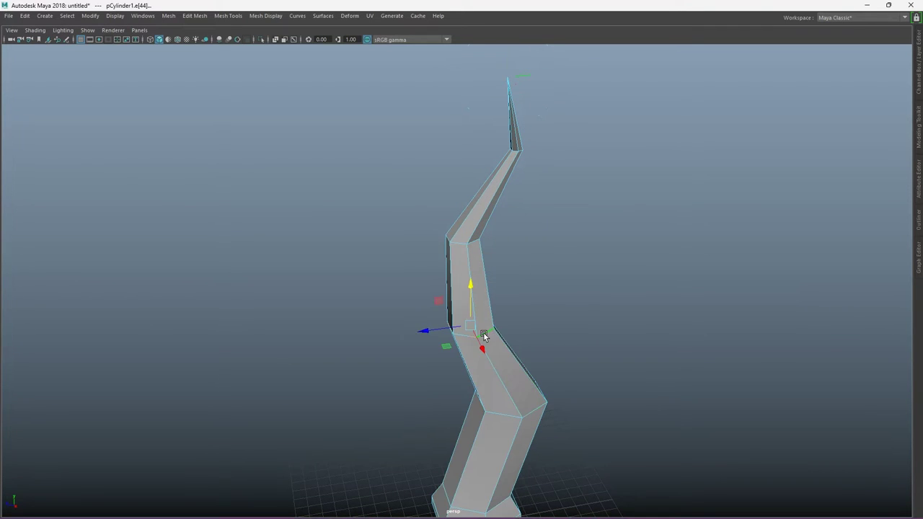
key("e")
left_click_drag(475, 345, 439, 340)
- Select an edge at the trunk's base and tilt it, then undo back to the mid-trunk selection
left_click(589, 315)
mouse_move(590, 315)
left_mouse_down("alt")
mouse_move(545, 401)
mouse_move(437, 395)
mouse_move(634, 325)
mouse_move(453, 484)
mouse_move(560, 420)
mouse_move(406, 377)
mouse_move(661, 390)
left_mouse_up("alt")
left_click(453, 482)
left_click(560, 420)
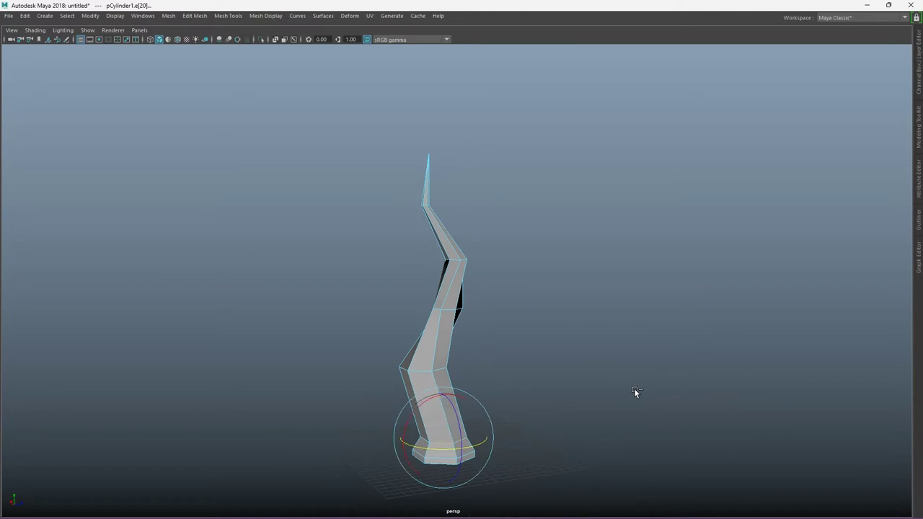
key("ctrl+z")
mouse_move(581, 405)
left_mouse_down("alt")
mouse_move(287, 439)
mouse_move(457, 374)
mouse_move(539, 360)
mouse_move(516, 231)
mouse_move(426, 201)
left_mouse_up("alt")
- Select the top vertex ring and merge it to center into a single tip vertex
right_click_drag(425, 201, 387, 205)
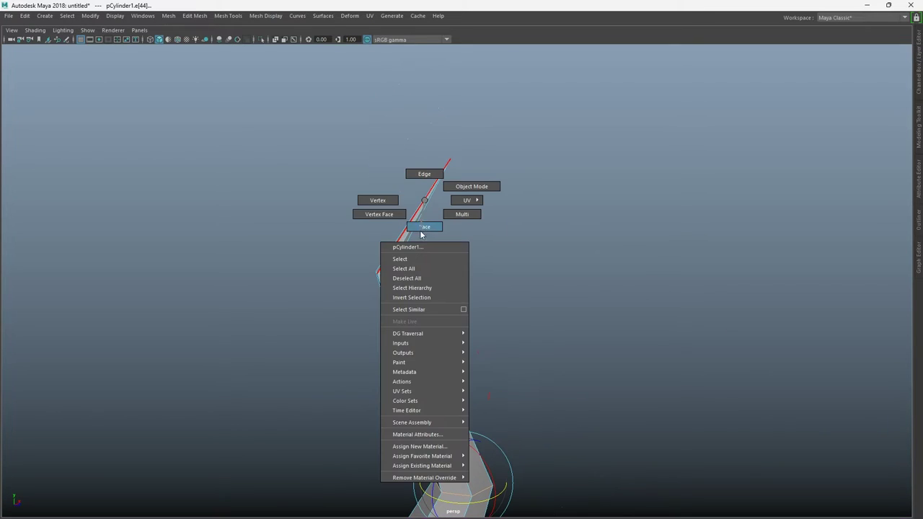
left_click_drag(425, 141, 532, 185)
key("w")
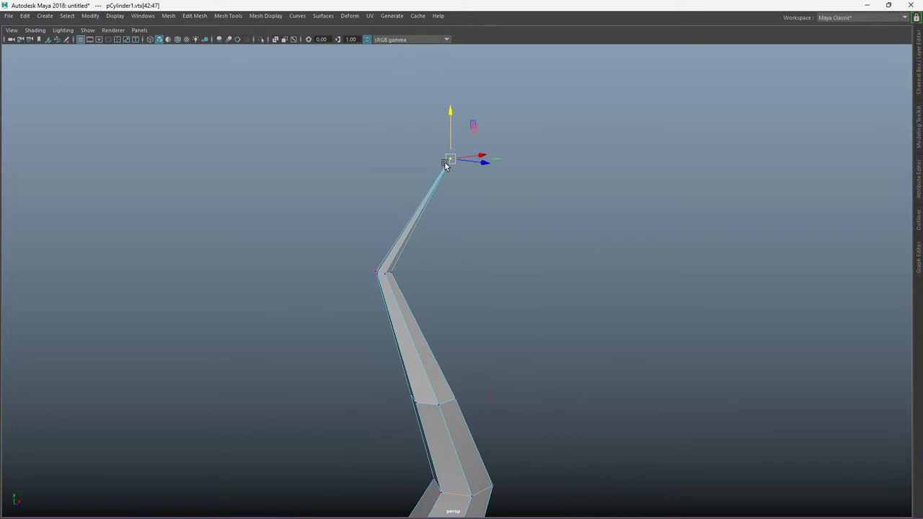
right_click_drag(449, 160, 505, 117, "shift")
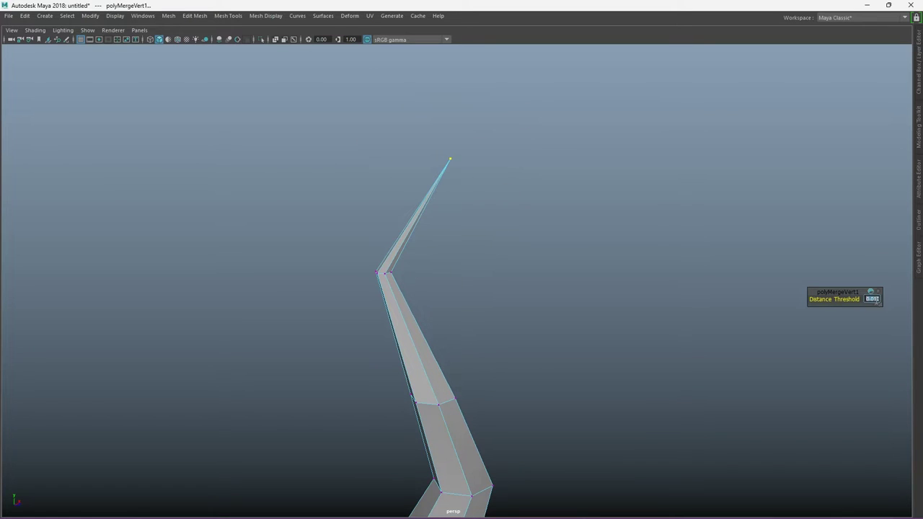
- Check the new tip vertex, then zoom out to view the whole bent trunk
mouse_move(874, 299)
left_mouse_down("alt")
mouse_move(585, 286)
mouse_move(534, 439)
mouse_move(443, 286)
mouse_move(464, 263)
mouse_move(447, 233)
mouse_move(477, 264)
left_mouse_up("alt")
left_click(447, 233)
left_click(484, 295)
right_click_drag(519, 412, 518, 247, "alt")
mouse_move(518, 246)
left_mouse_down("alt")
mouse_move(596, 319)
mouse_move(473, 288)
left_mouse_up("alt")
- Use the Insert Edge Loop Tool to add loops across a trunk segment and near the top
right_click_drag(474, 288, 478, 325, "alt")
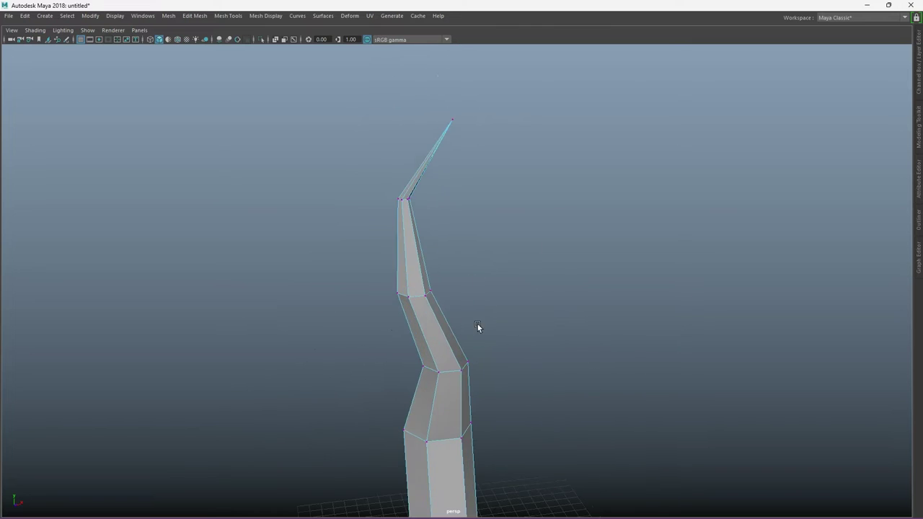
right_click_drag(416, 233, 457, 239)
right_click_drag(391, 310, 350, 276, "shift")
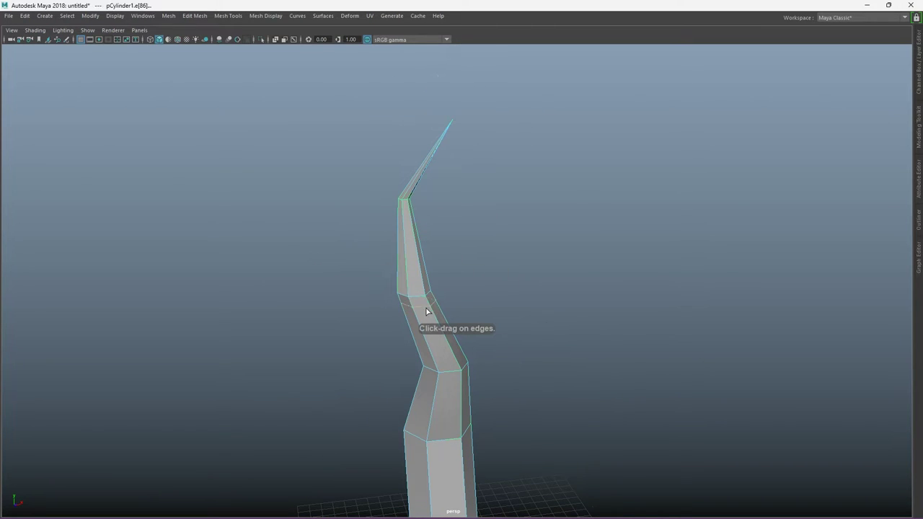
mouse_move(431, 310)
left_mouse_down()
mouse_move(443, 372)
mouse_move(426, 323)
left_mouse_up()
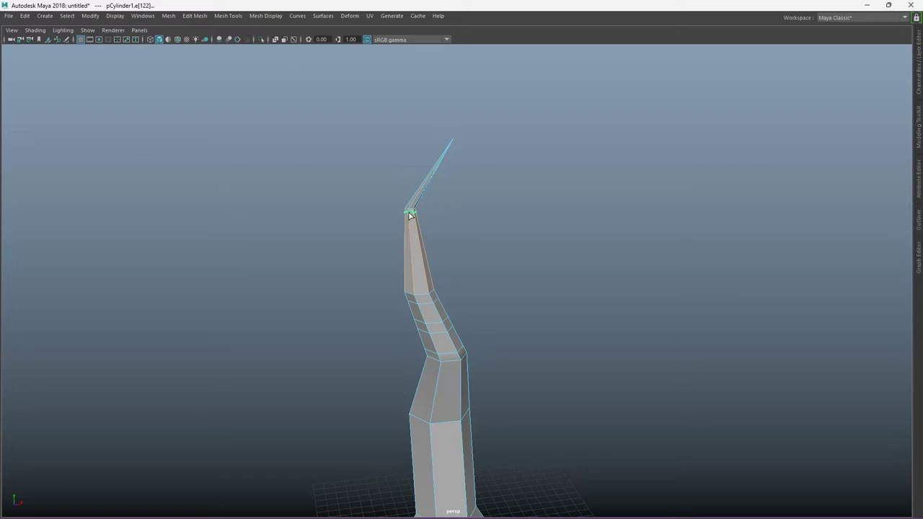
left_click(415, 287)
- Insert two more edge loops on the lower trunk, then finish and select the object
mouse_move(496, 282)
right_mouse_down("alt")
mouse_move(538, 173)
mouse_move(461, 313)
right_mouse_up("alt")
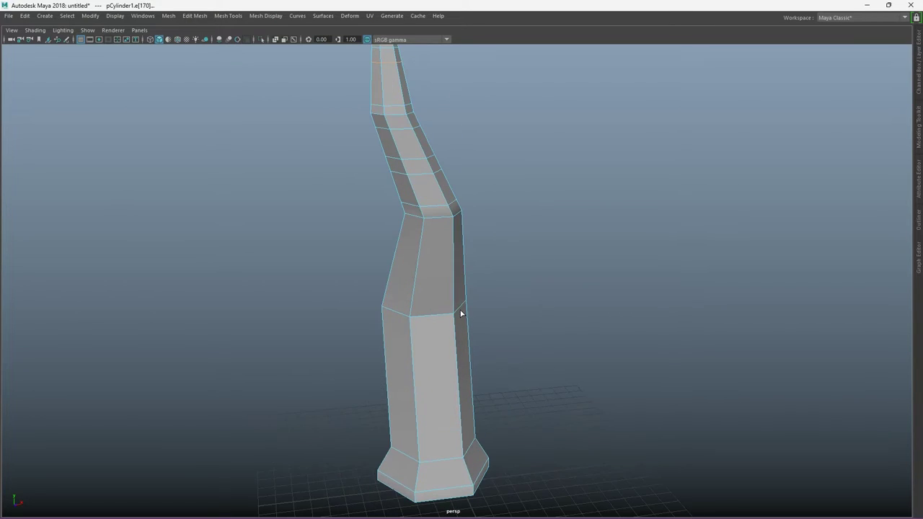
left_click(410, 299)
left_click(418, 261)
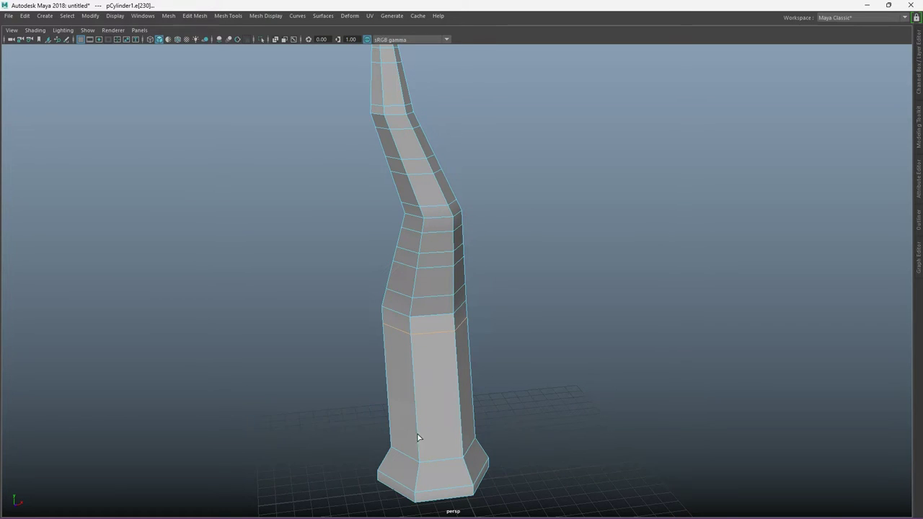
mouse_move(421, 352)
left_mouse_down("alt")
mouse_move(356, 368)
mouse_move(348, 260)
mouse_move(501, 259)
mouse_move(412, 341)
mouse_move(435, 352)
mouse_move(863, 371)
mouse_move(407, 324)
left_mouse_up("alt")
key("F8")
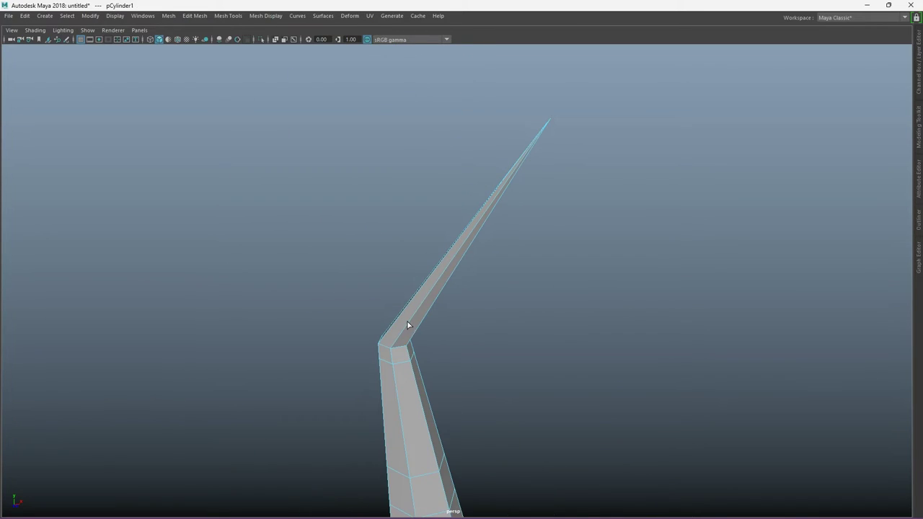
- Select an edge at the bend below the upper spike
left_click(399, 344)
left_click(408, 329)
left_click(392, 350)
left_click_drag(429, 369, 384, 316, "alt")
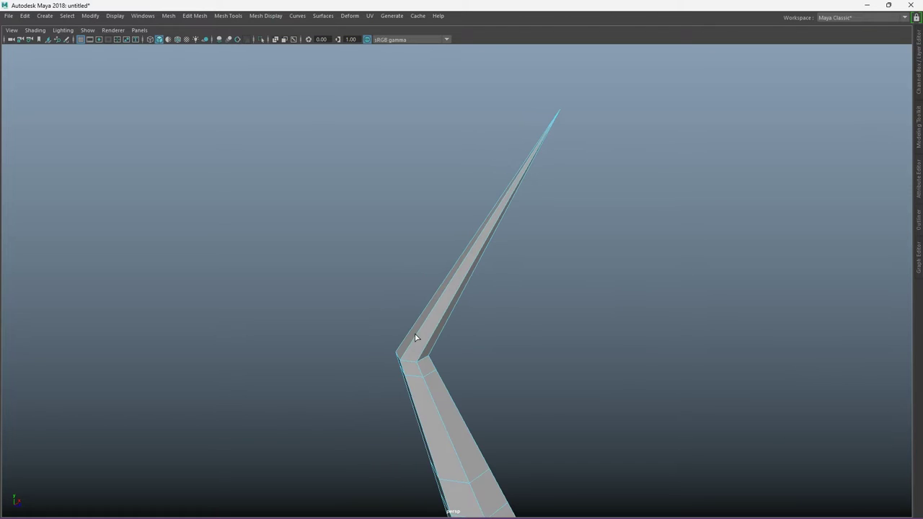
left_click(413, 362)
left_click(415, 368)
left_click(418, 367)
key("w")
- Try extruding the upper spike's long edge upward, then undo the extrusion
left_click_drag(423, 364, 403, 310, "alt")
right_click_drag(387, 232, 389, 214)
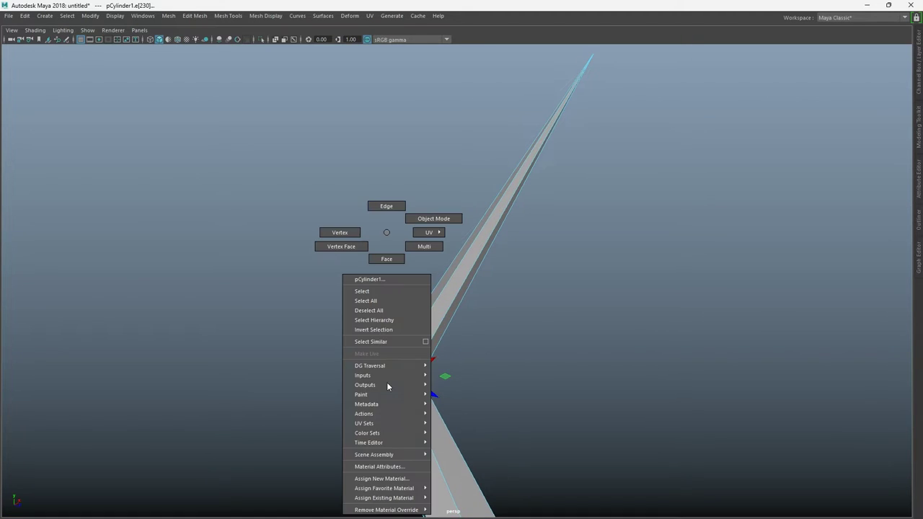
left_click(387, 387)
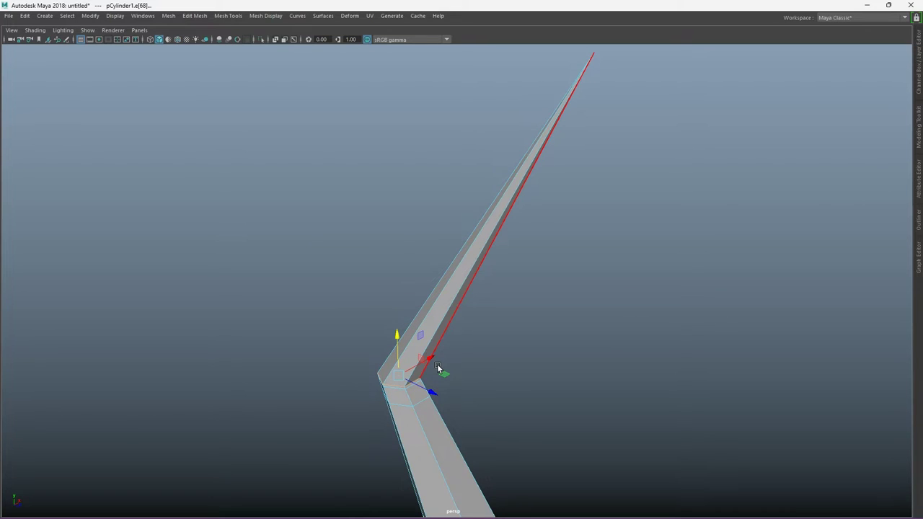
key("ctrl+e")
left_click_drag(385, 346, 391, 292)
key("ctrl+z")
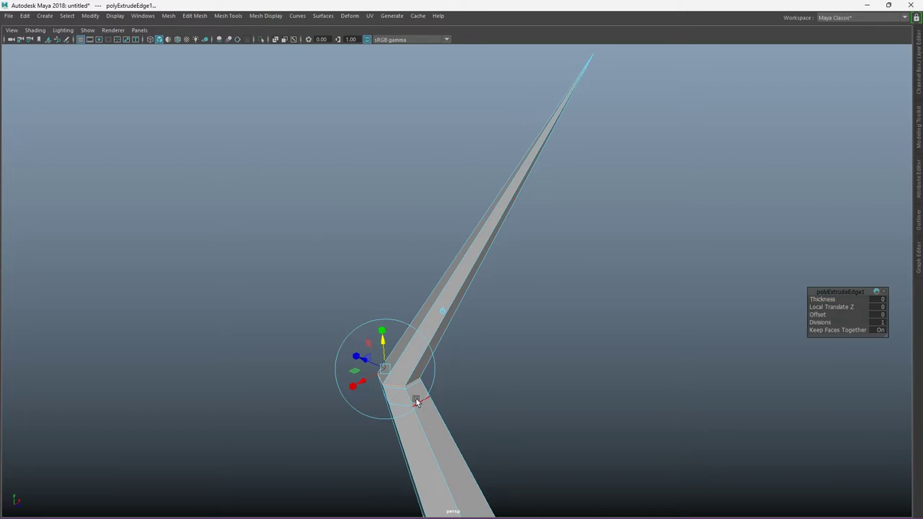
key("ctrl+z")
- Insert an edge loop on the upper spike just above the bend
mouse_move(400, 386)
right_mouse_down("shift")
mouse_move(399, 426)
mouse_move(389, 406)
right_mouse_up("shift")
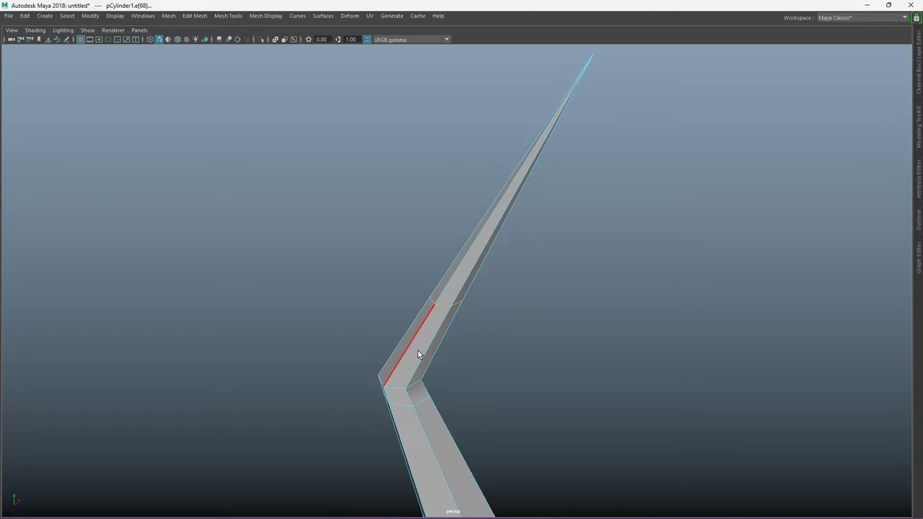
right_click_drag(450, 304, 494, 217)
right_click_drag(448, 305, 366, 288, "shift")
scroll(564, 365, "down", 5)
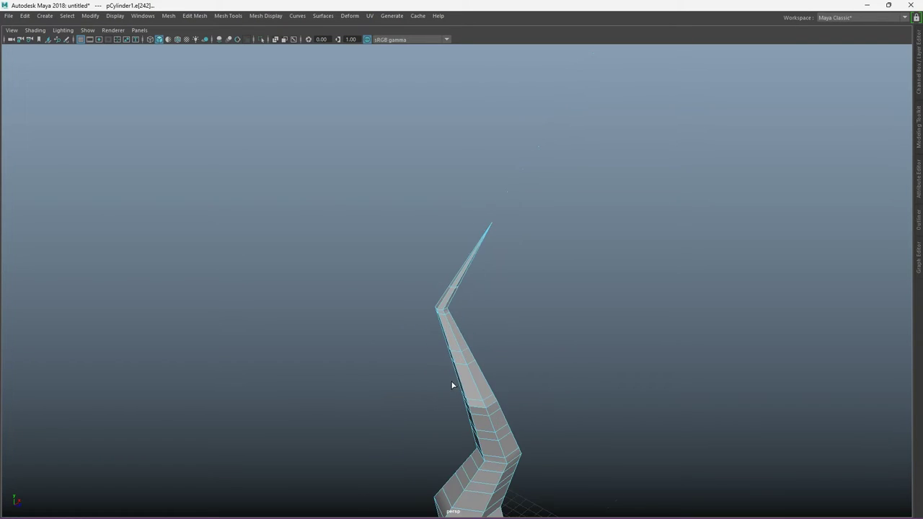
key("w")
right_click_drag(465, 232, 515, 202)
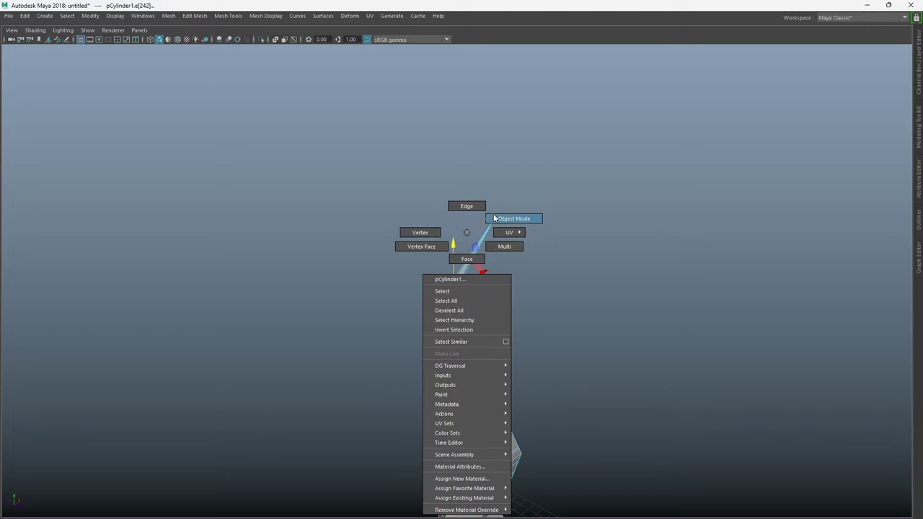
- Undo the last trunk change and select a side face on the trunk's middle in Face mode
key("ctrl+z")
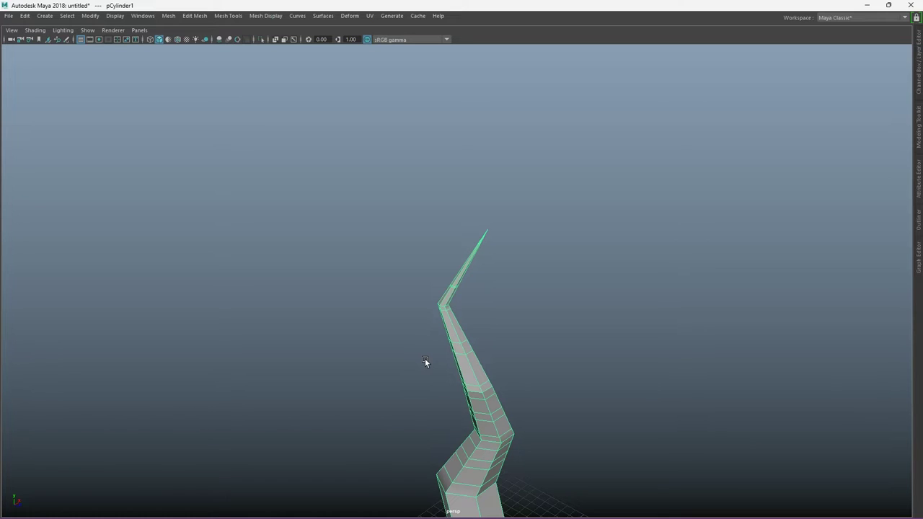
left_click_drag(425, 358, 465, 335, "alt")
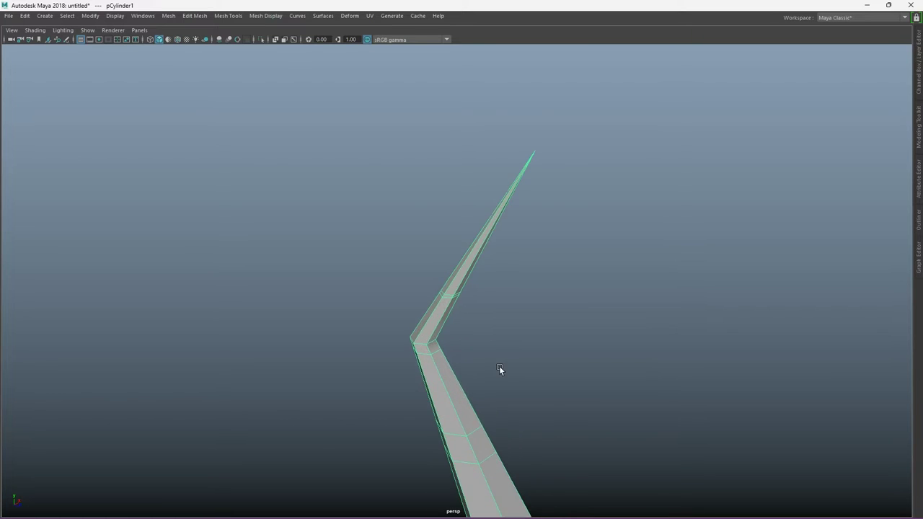
right_click_drag(337, 200, 289, 211)
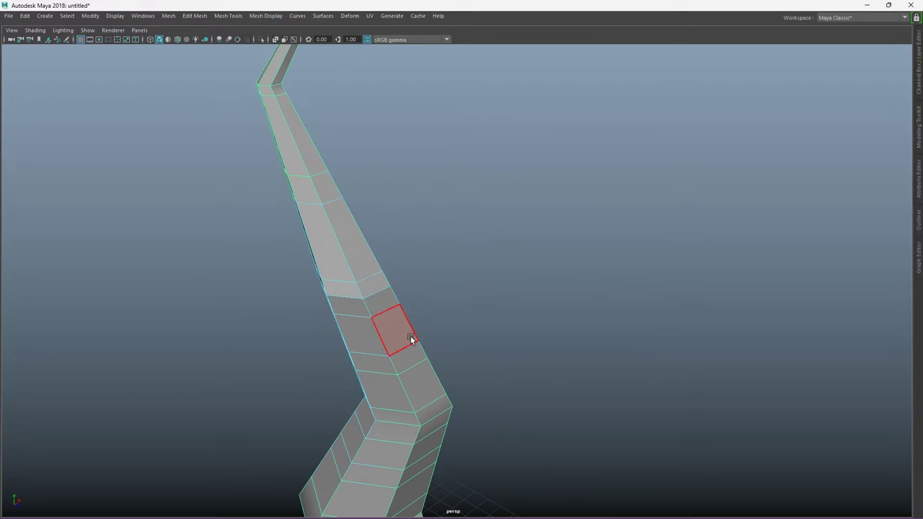
left_click_drag(423, 370, 498, 346, "alt")
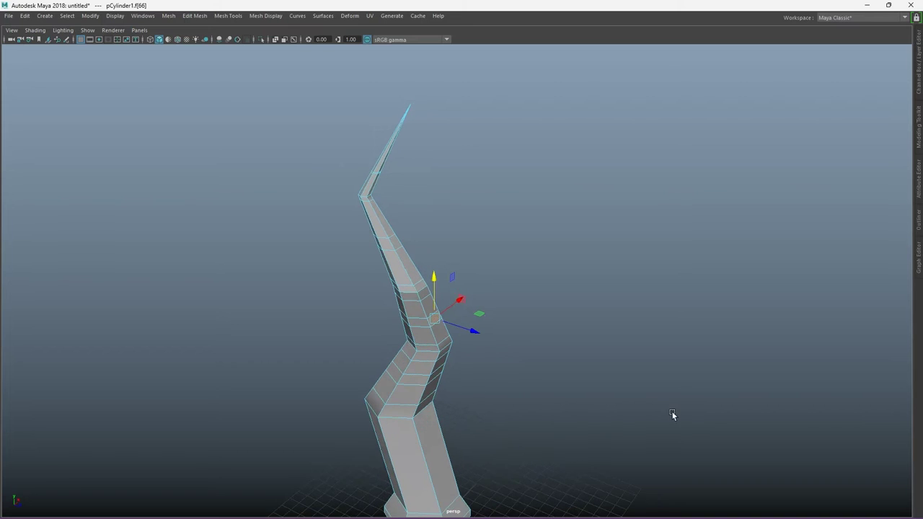
- Extrude the face out into a long arm (Local Translate Z 8.978) and taper its end to a point
key("ctrl+e")
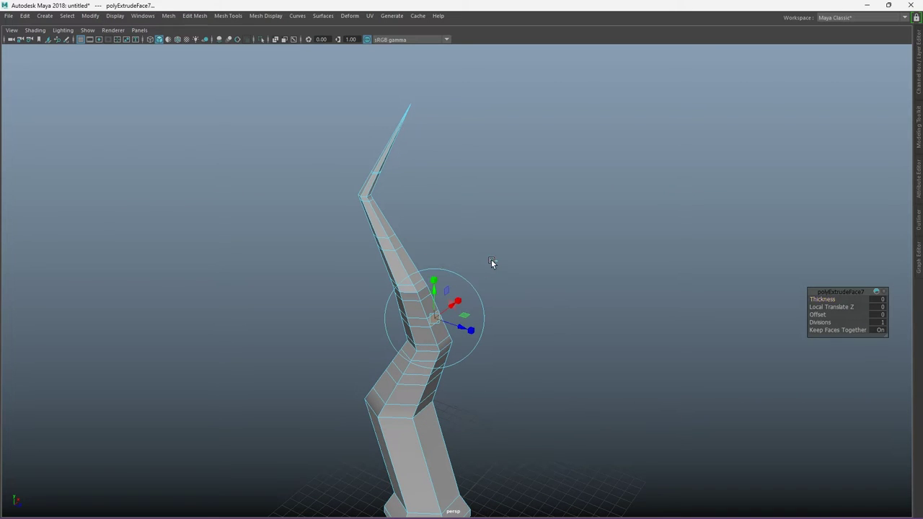
left_click_drag(458, 330, 558, 355)
key("ctrl+z")
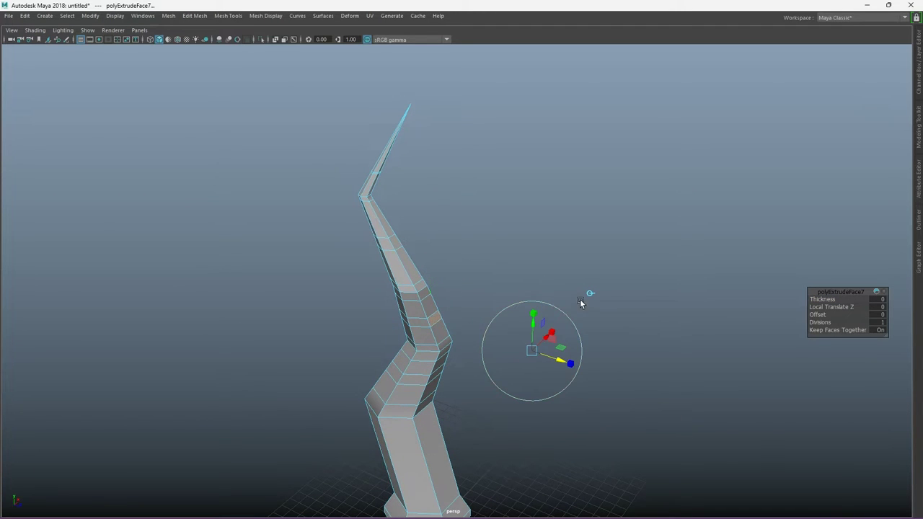
left_click_drag(469, 328, 566, 355)
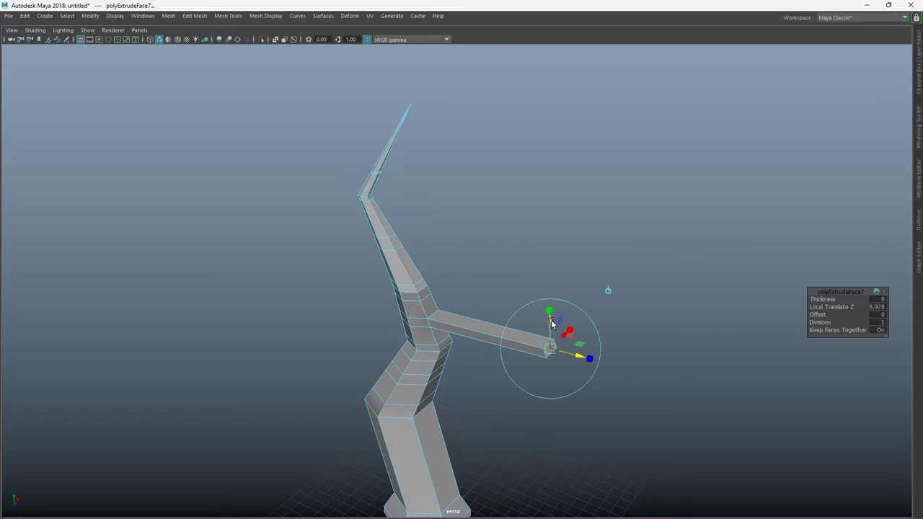
left_click_drag(551, 323, 548, 212, "alt")
mouse_move(571, 274)
left_mouse_down("alt")
mouse_move(582, 354)
mouse_move(523, 318)
left_mouse_up("alt")
mouse_move(478, 297)
left_mouse_down()
mouse_move(460, 297)
mouse_move(762, 302)
mouse_move(690, 370)
mouse_move(321, 375)
mouse_move(581, 340)
left_mouse_up()
- Extrude a trunk face with world-aligned axes into a second long branch arm
left_click(402, 292)
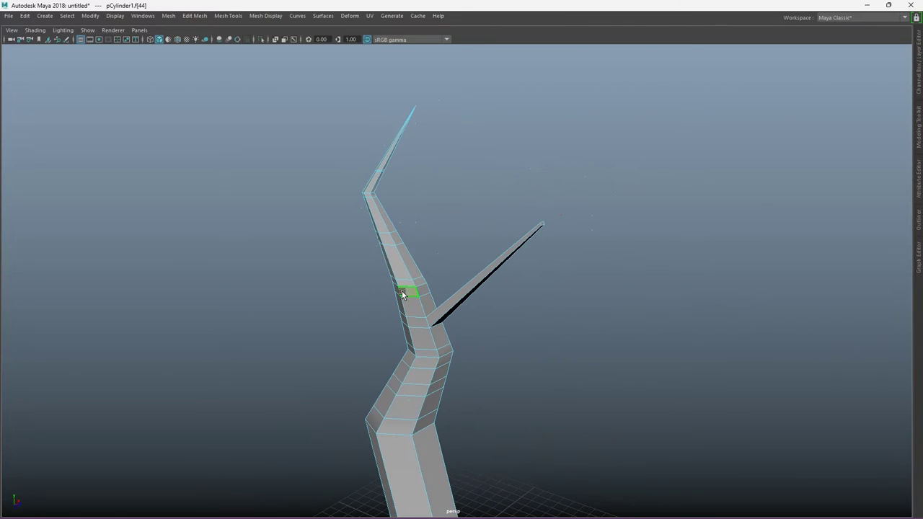
key("ctrl+e")
left_click_drag(402, 291, 500, 319, "alt")
left_click_drag(546, 496, 441, 230, "alt")
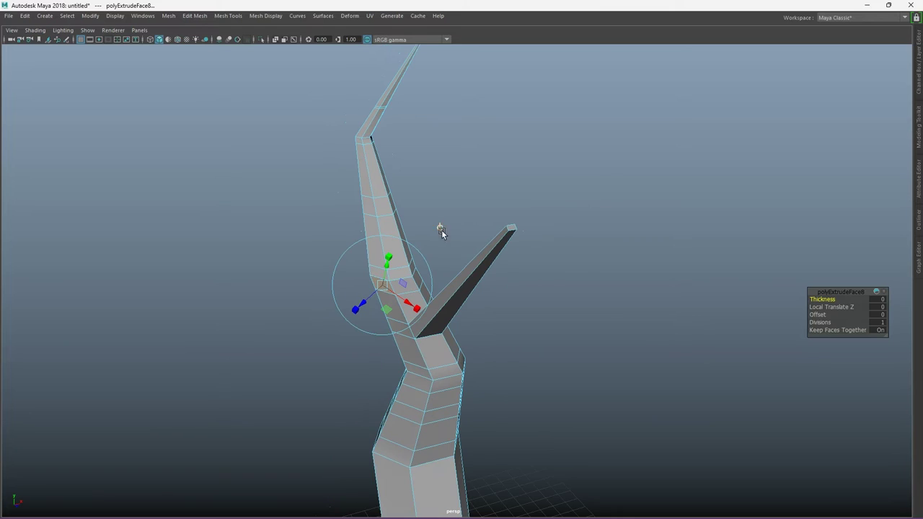
left_click(441, 227)
mouse_move(366, 298)
left_mouse_down()
mouse_move(229, 416)
mouse_move(361, 406)
mouse_move(426, 383)
mouse_move(509, 465)
mouse_move(575, 347)
mouse_move(551, 346)
left_mouse_up()
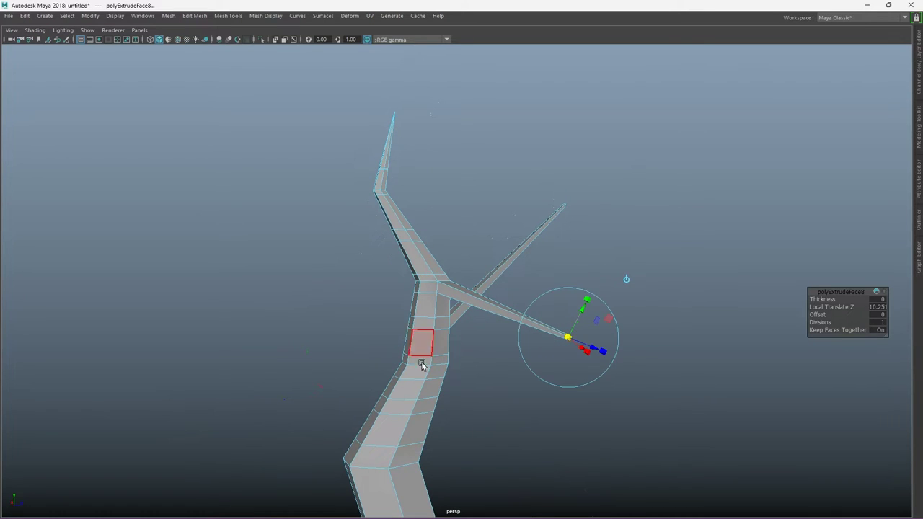
- Extrude a lower trunk face into a shortened right-reaching branch at Local Translate Z 11.435
mouse_move(422, 365)
left_mouse_down("alt")
mouse_move(432, 340)
mouse_move(235, 310)
left_mouse_up("alt")
left_click(428, 333)
key("ctrl+e")
left_click_drag(395, 412, 793, 391, "alt")
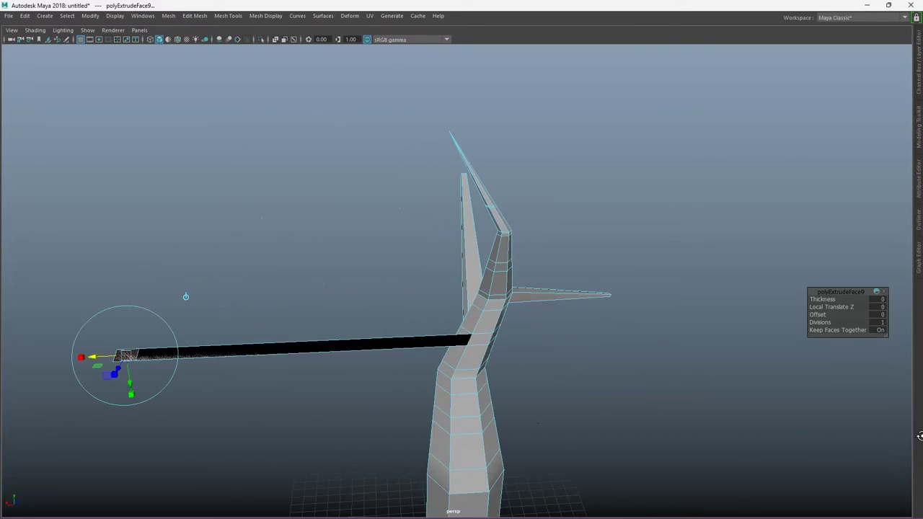
key("ctrl+z")
mouse_move(550, 428)
left_mouse_down("alt")
mouse_move(530, 335)
mouse_move(762, 391)
left_mouse_up("alt")
left_click_drag(479, 413, 497, 415, "alt")
mouse_move(745, 411)
left_mouse_down()
mouse_move(670, 392)
mouse_move(491, 384)
mouse_move(599, 309)
left_mouse_up()
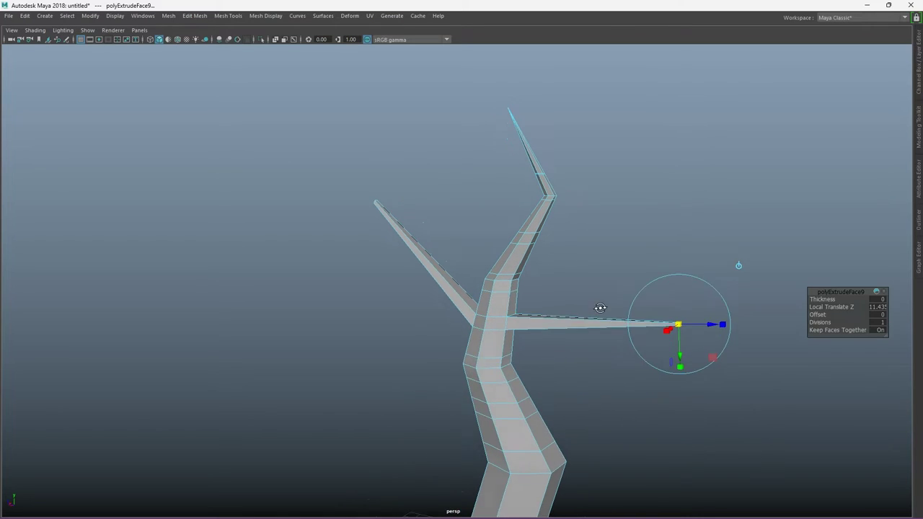
- Extrude another trunk face into a left branch at Local Translate Z 10.724
left_click(490, 364)
key("ctrl+e")
scroll(548, 392, "down", 5)
left_click_drag(548, 392, 187, 363, "alt")
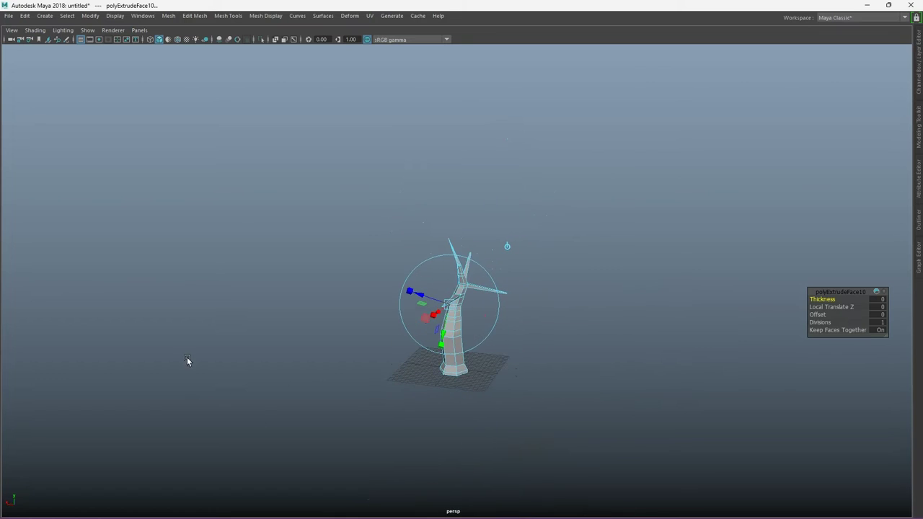
scroll(398, 317, "up", 5)
left_click_drag(267, 283, 258, 281)
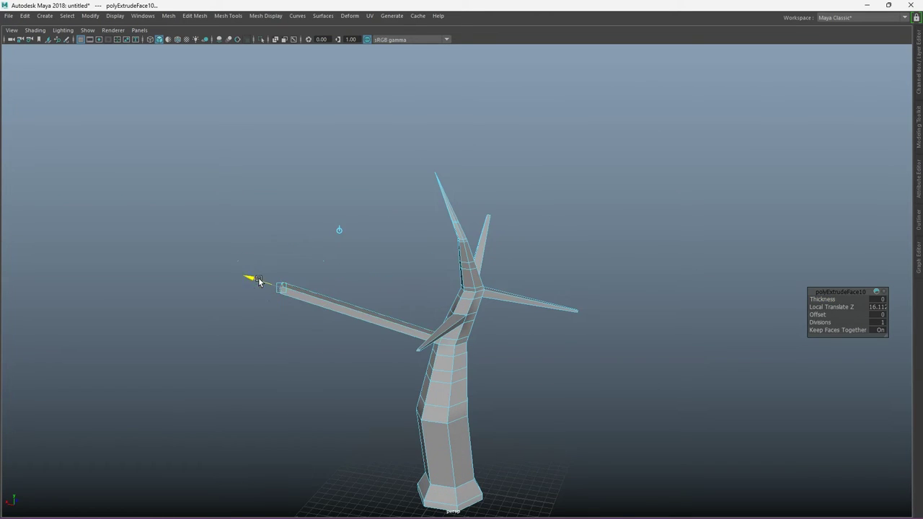
left_click_drag(311, 302, 387, 274)
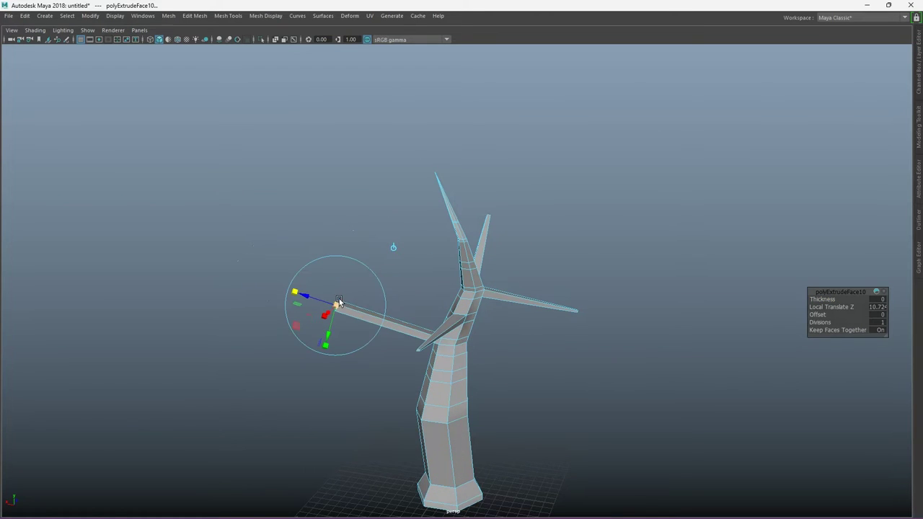
key("f")
- Recentre the view on the trunk and select another trunk face for a branch
scroll(457, 286, "down", 5)
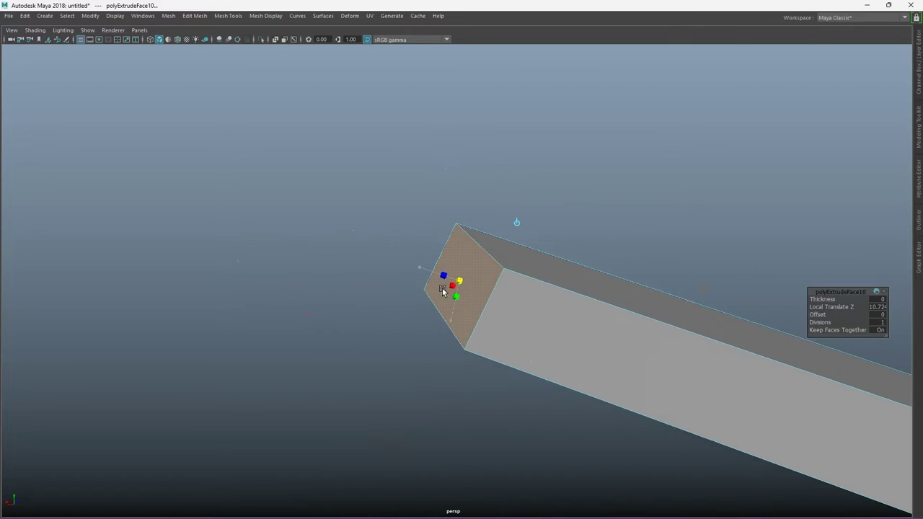
scroll(504, 295, "down", 3)
scroll(577, 307, "down", 2)
scroll(619, 323, "down", 2)
mouse_move(619, 323)
left_mouse_down("alt")
mouse_move(480, 268)
mouse_move(452, 297)
left_mouse_up("alt")
left_click(457, 354)
- Extrude the selected trunk face into a short branch at Local Translate Z 3.979
scroll(617, 319, "down", 2)
key("ctrl+e")
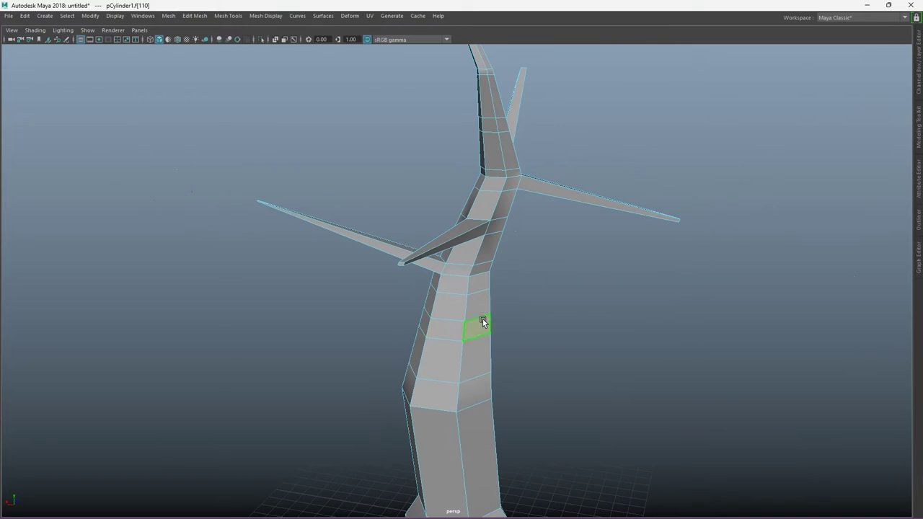
scroll(577, 339, "down", 2)
mouse_move(492, 310)
left_mouse_down()
mouse_move(682, 313)
mouse_move(546, 305)
left_mouse_up()
scroll(588, 311, "up", 1)
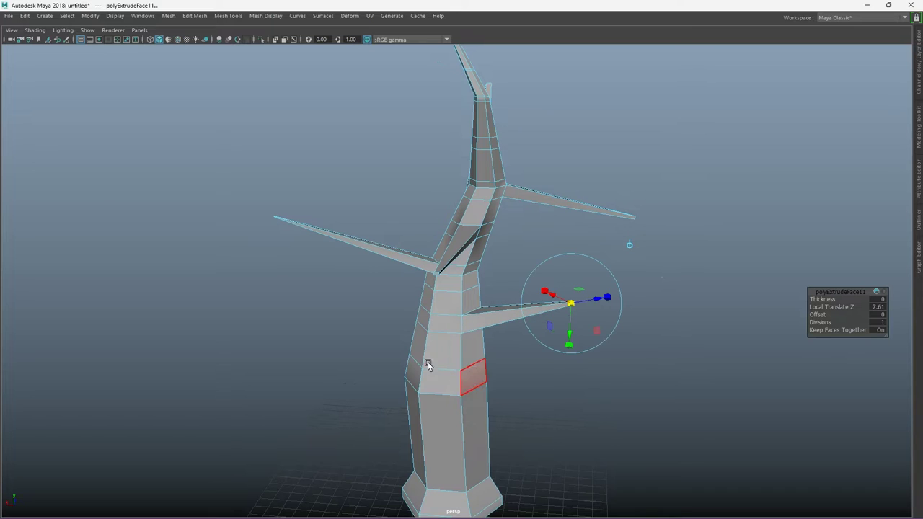
left_click_drag(440, 372, 497, 313, "alt")
scroll(497, 313, "up", 3)
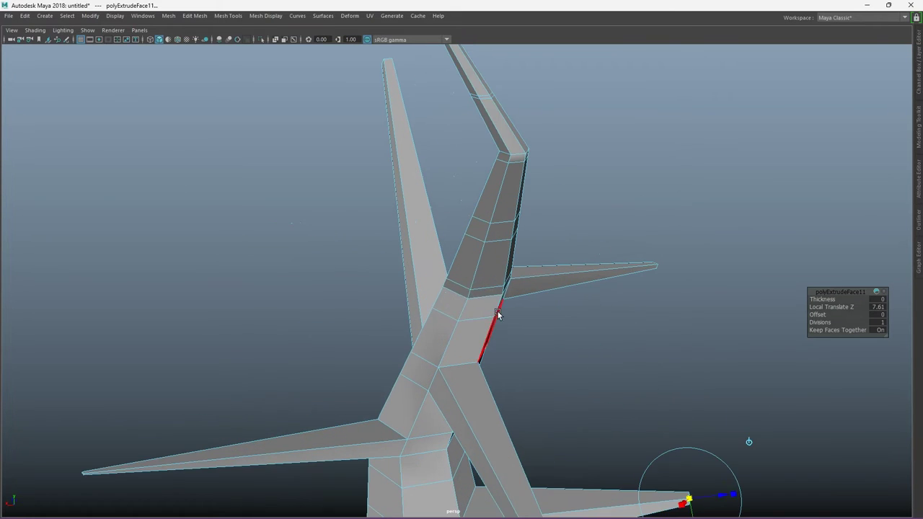
- Extrude a higher trunk face into a branch with a tapered, pointed end
left_click(445, 307)
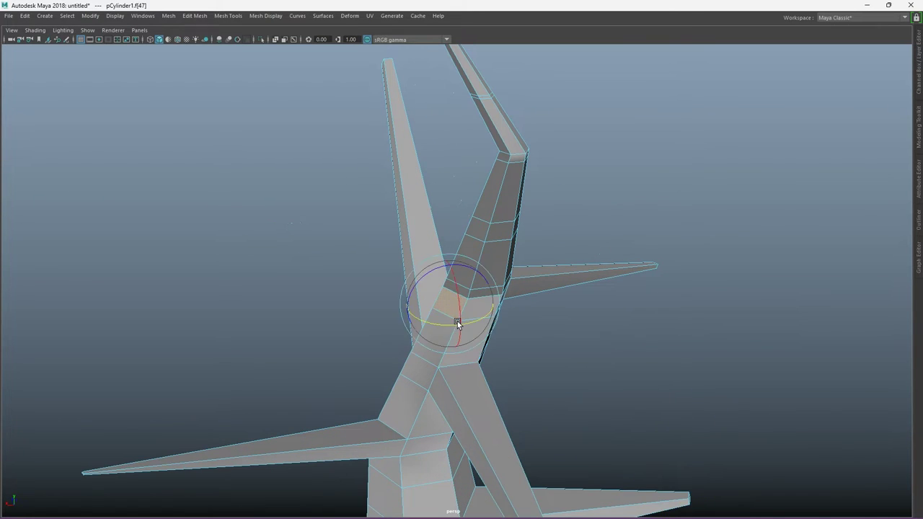
key("ctrl+e")
scroll(457, 321, "down", 3)
mouse_move(606, 338)
left_mouse_down("alt")
mouse_move(414, 286)
mouse_move(298, 288)
mouse_move(326, 305)
left_mouse_up("alt")
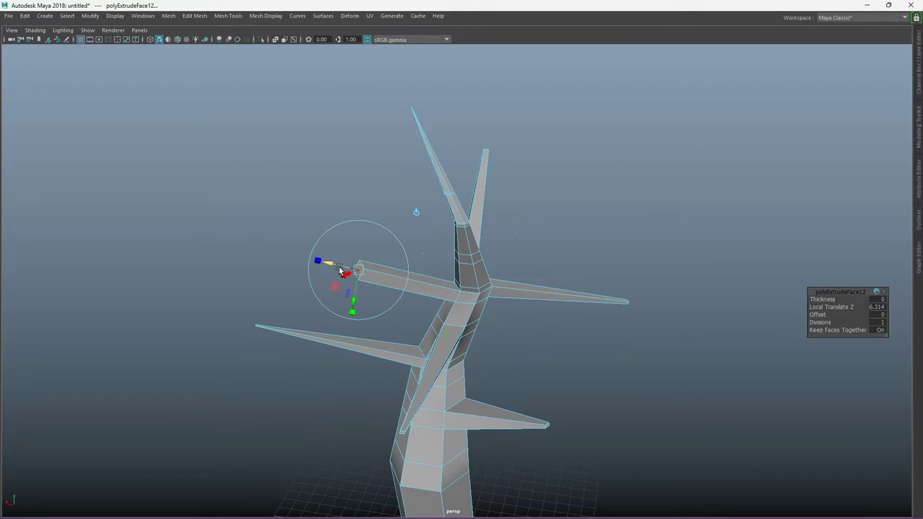
left_click_drag(330, 267, 345, 269)
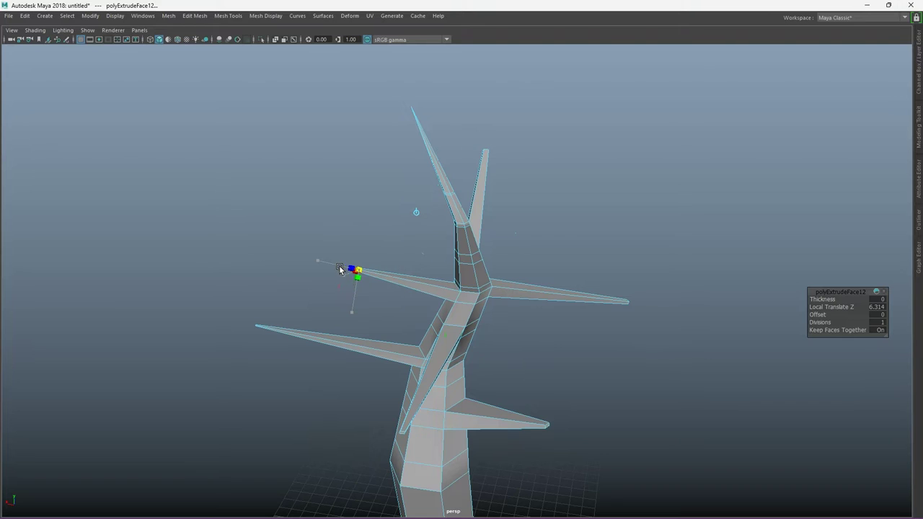
scroll(396, 305, "up", 4)
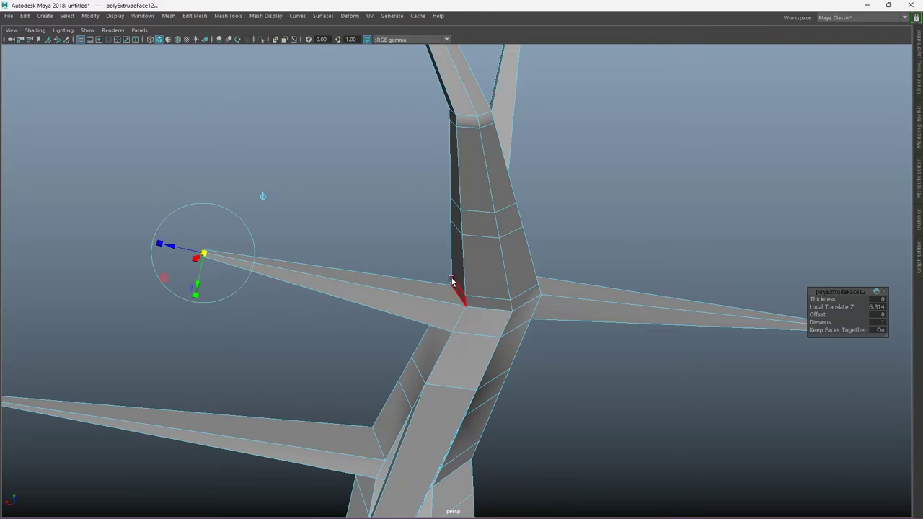
scroll(452, 281, "down", 3)
- Extrude another face into a new branch pointing toward the lower left
left_click(469, 247)
left_click_drag(469, 248, 293, 330, "alt")
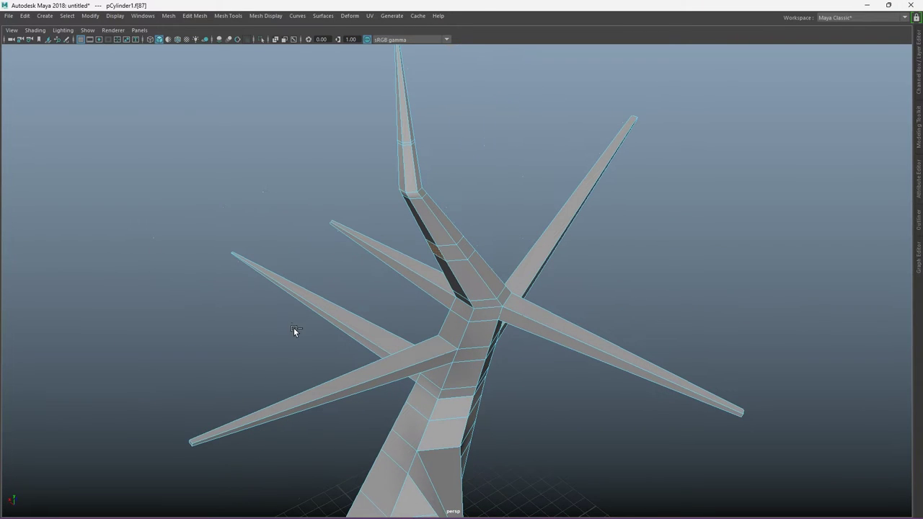
key("ctrl+e")
left_click_drag(403, 276, 324, 328)
scroll(329, 329, "up", 2)
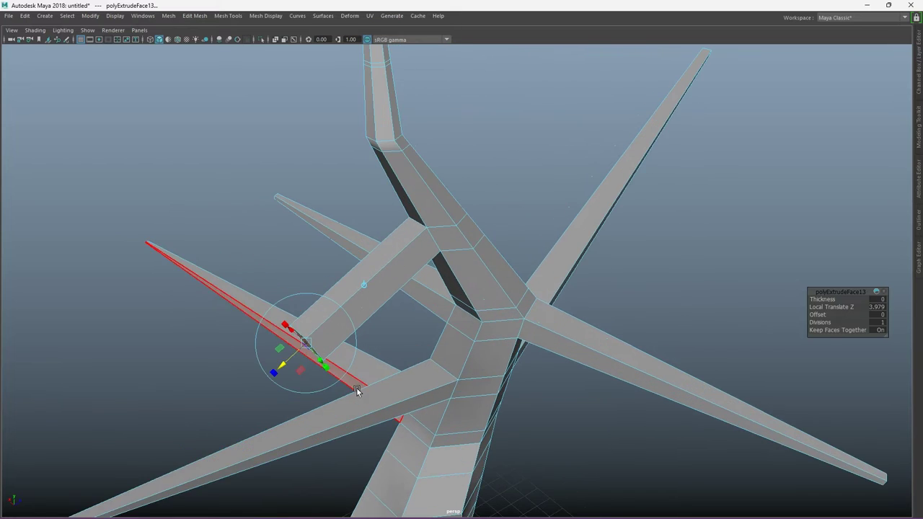
scroll(356, 390, "down", 4)
mouse_move(396, 332)
left_mouse_down("alt")
mouse_move(389, 299)
mouse_move(377, 309)
mouse_move(412, 170)
mouse_move(618, 302)
left_mouse_up("alt")
- Extrude the top branch's end face into a thin upward shoot at Local Translate Z 2.866
left_click(413, 170)
key("ctrl+e")
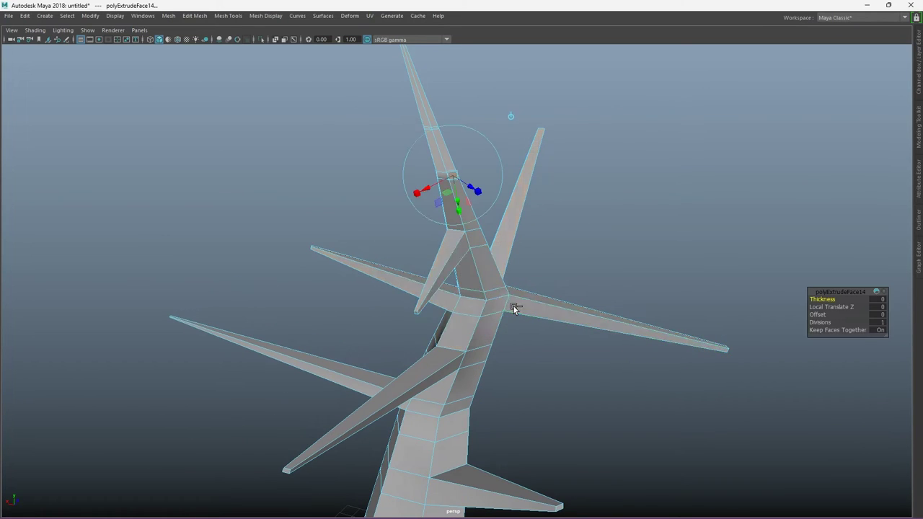
left_click_drag(513, 307, 754, 307, "alt")
mouse_move(531, 185)
left_mouse_down()
mouse_move(650, 219)
mouse_move(613, 147)
mouse_move(564, 213)
mouse_move(576, 133)
left_mouse_up()
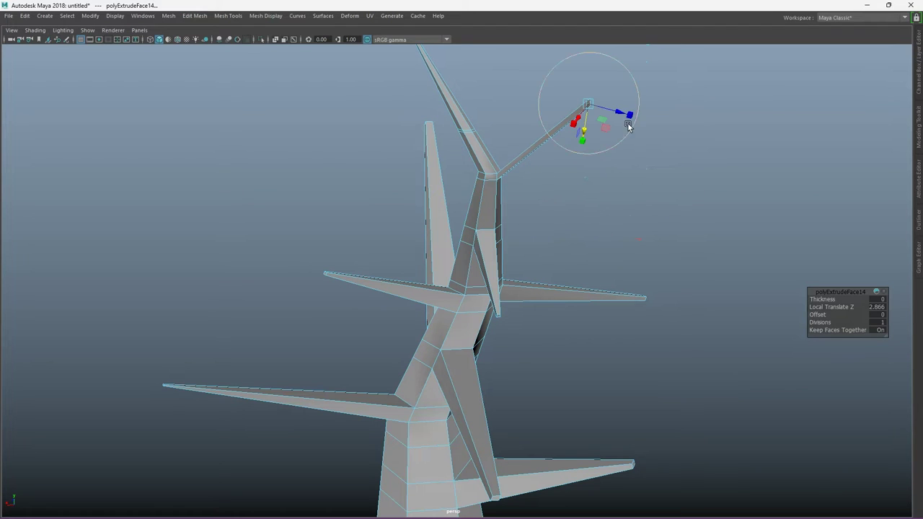
- Switch the extrude manipulator to simpler handles and zoom in on the tree
left_click(628, 126)
key("f")
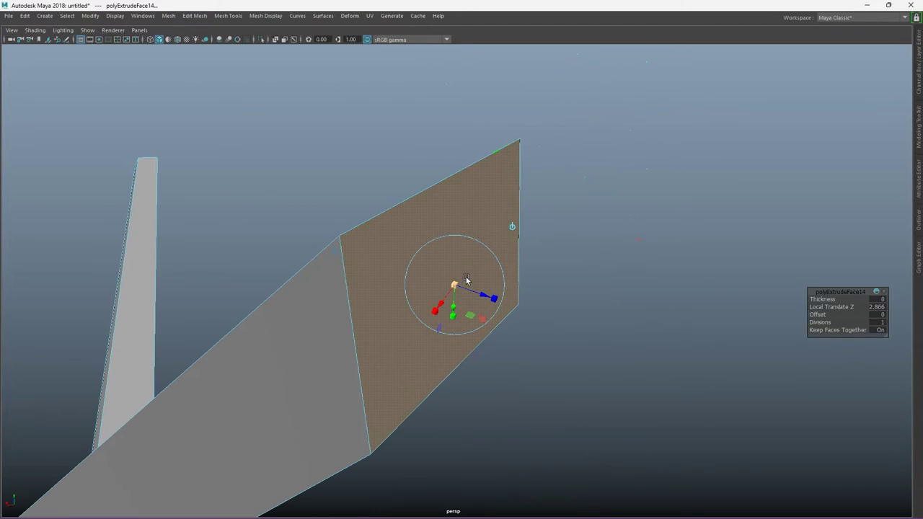
scroll(660, 286, "down", 2)
scroll(660, 286, "down", 2)
scroll(659, 286, "down", 2)
mouse_move(660, 286)
left_mouse_down("alt")
mouse_move(733, 146)
mouse_move(567, 379)
mouse_move(634, 86)
mouse_move(662, 260)
mouse_move(544, 319)
mouse_move(449, 315)
mouse_move(694, 223)
left_mouse_up("alt")
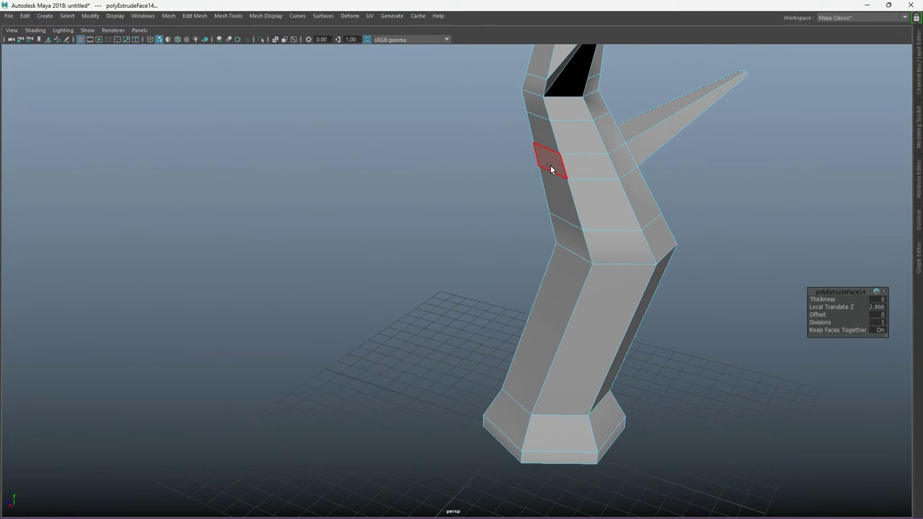
- Extrude a lower trunk face into a left branch with a tapered end
left_click(584, 230)
scroll(469, 243, "down", 5)
left_click_drag(469, 243, 546, 346, "alt")
scroll(611, 360, "up", 4)
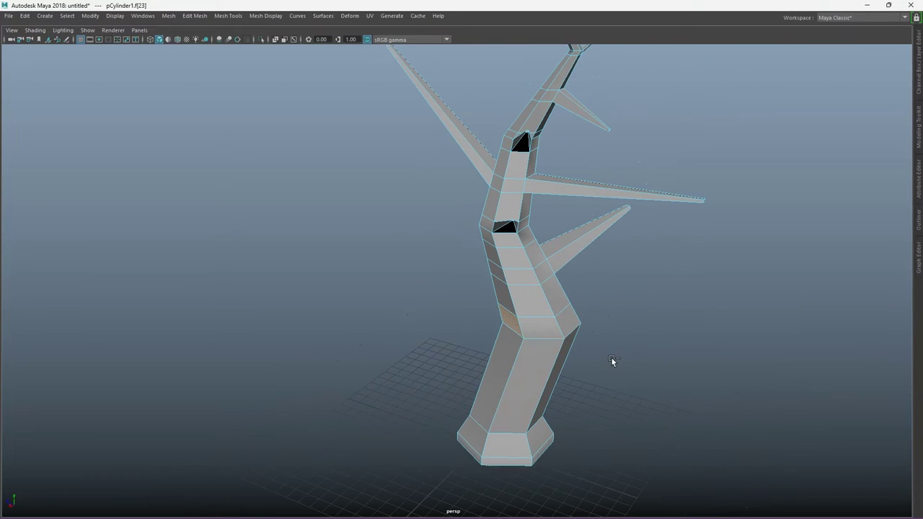
key("ctrl+e")
left_click_drag(477, 331, 360, 372)
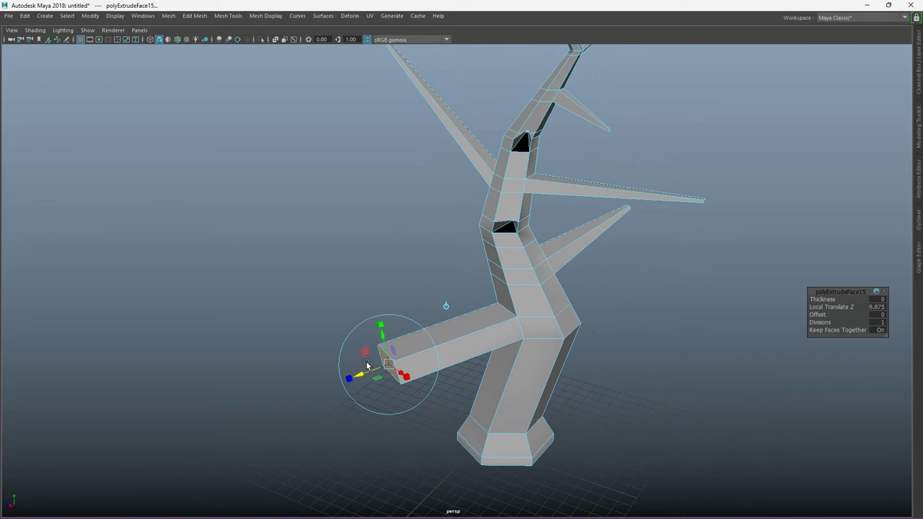
left_click_drag(368, 365, 333, 367)
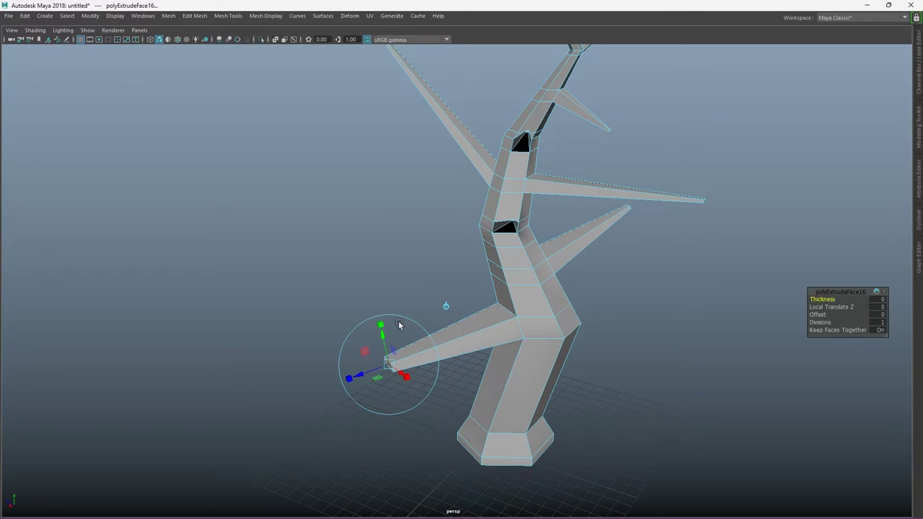
- Extrude the branch tip, rotate it to bend, and extend it leftward at Local Translate Z 3.909
key("ctrl+e")
key("e")
left_click_drag(392, 325, 415, 332)
key("t")
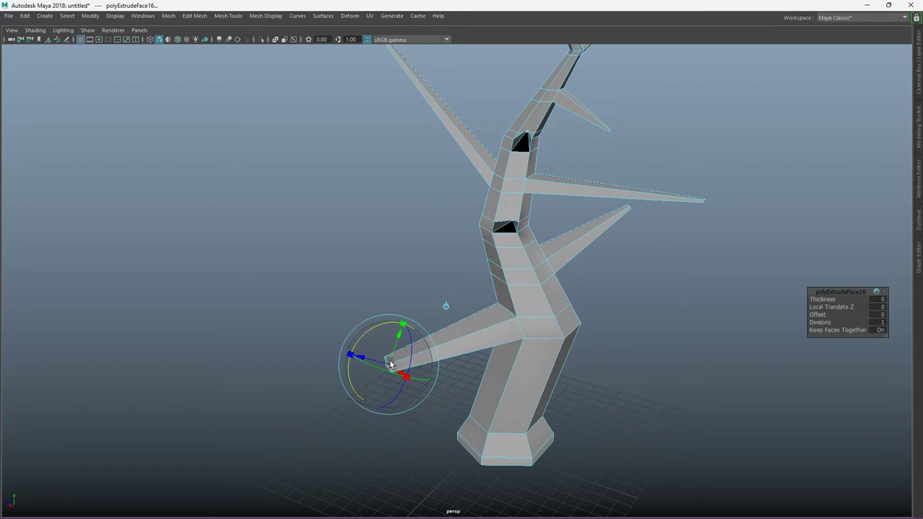
key("ctrl+e")
left_click_drag(366, 356, 275, 337)
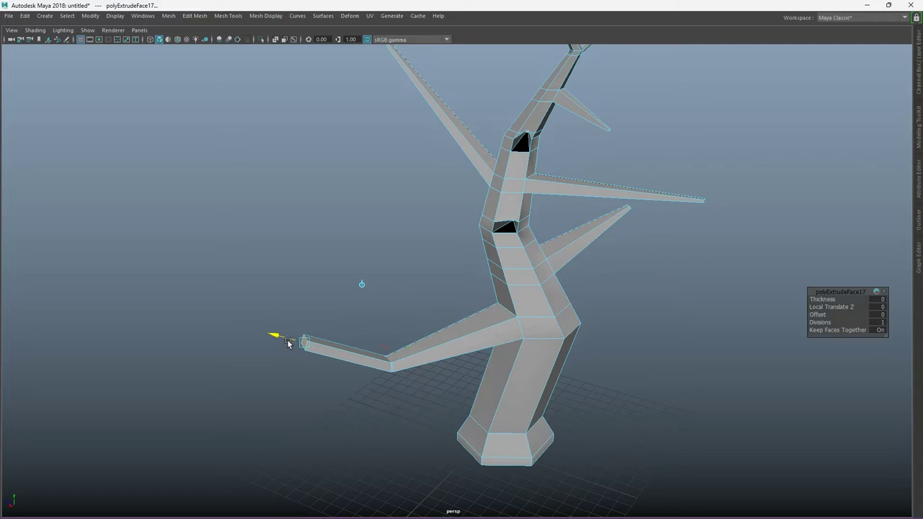
- Extrude another trunk face into a long new branch
scroll(332, 377, "up", 3)
mouse_move(332, 377)
left_mouse_down("alt")
mouse_move(463, 338)
mouse_move(331, 355)
mouse_move(360, 324)
mouse_move(581, 323)
left_mouse_up("alt")
left_click(361, 325)
scroll(360, 324, "down", 3)
right_click_drag(392, 334, 390, 356, "shift")
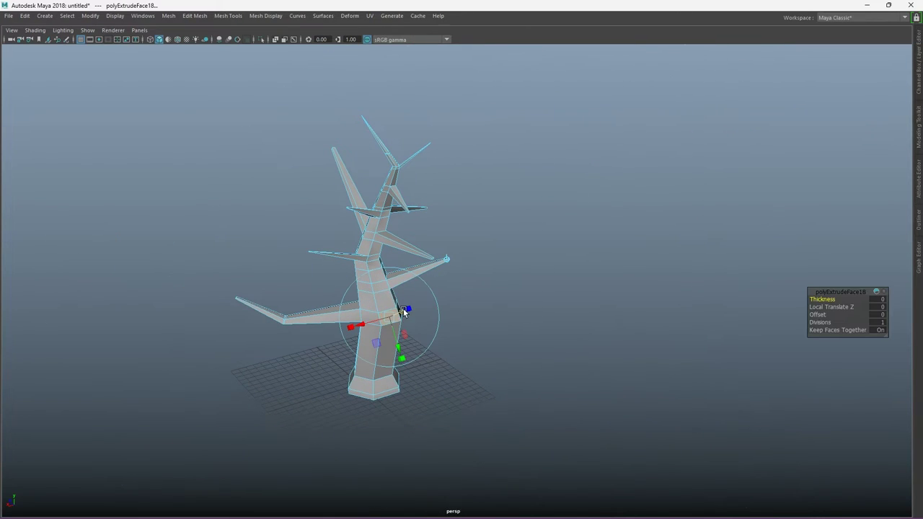
left_click_drag(429, 318, 498, 377, "alt")
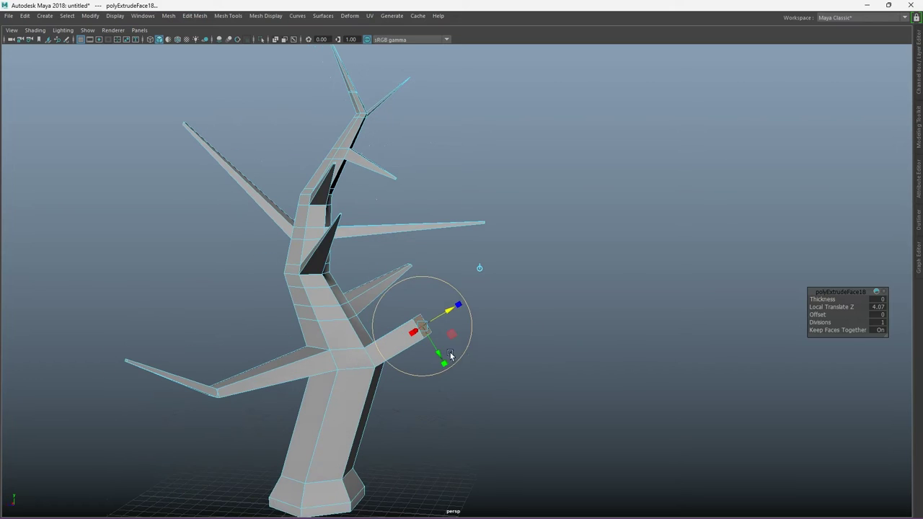
mouse_move(454, 322)
left_mouse_down()
mouse_move(476, 309)
mouse_move(482, 292)
mouse_move(425, 326)
mouse_move(479, 345)
left_mouse_up()
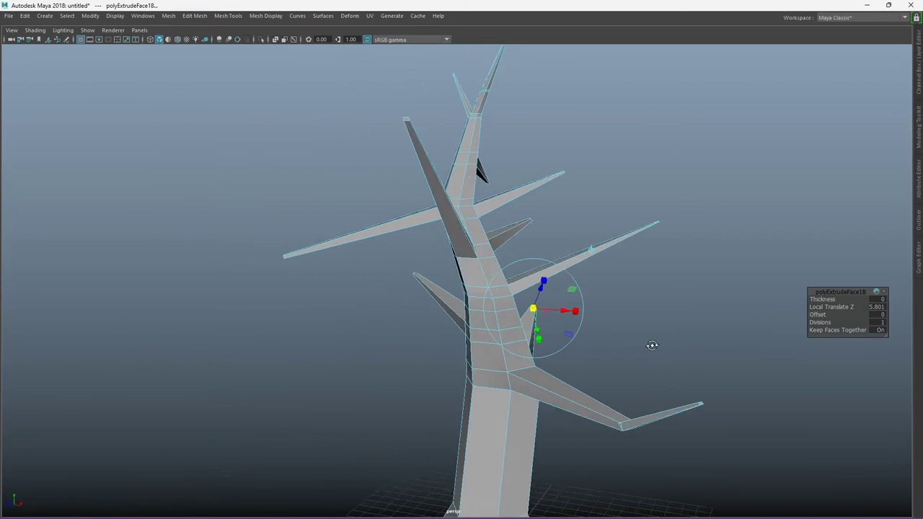
- Extrude another trunk face into a left branch with a shrunken, lengthened tip
left_click(483, 328)
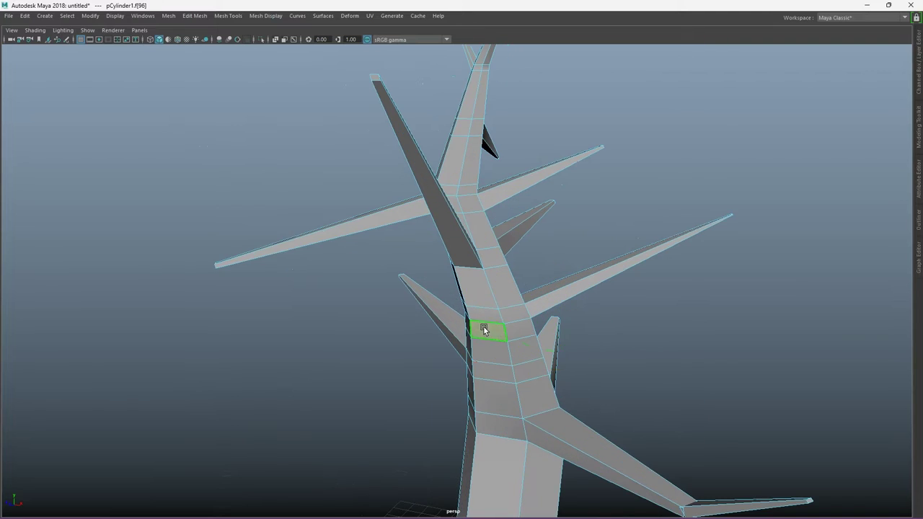
left_click_drag(483, 326, 395, 359, "alt")
key("ctrl+e")
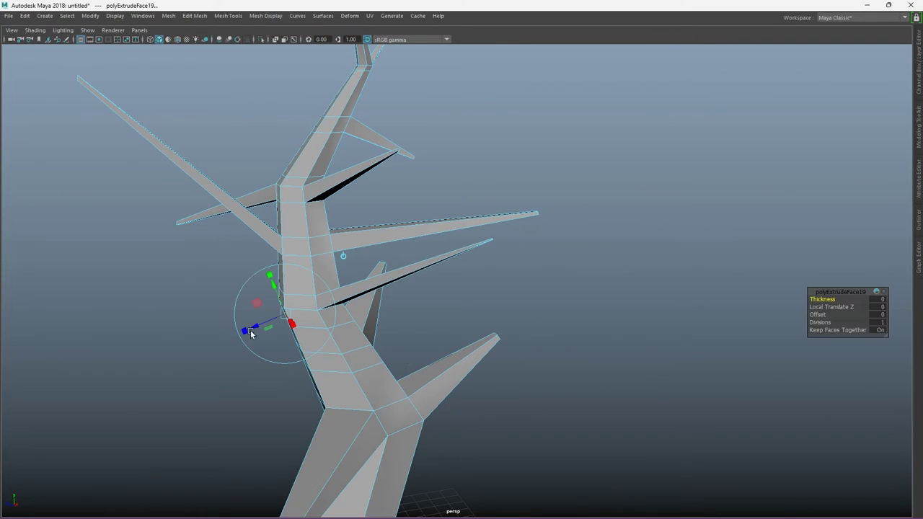
left_click_drag(256, 326, 185, 362)
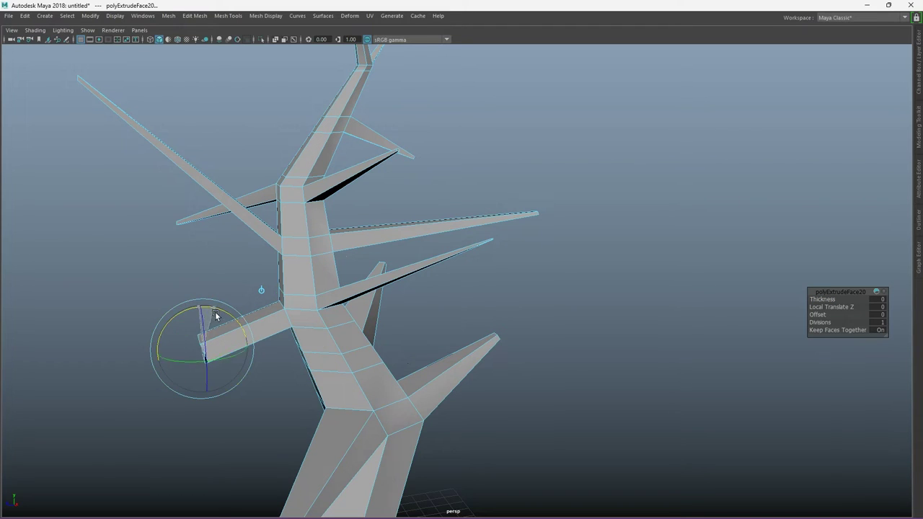
mouse_move(203, 350)
left_mouse_down()
mouse_move(157, 344)
mouse_move(174, 352)
left_mouse_up()
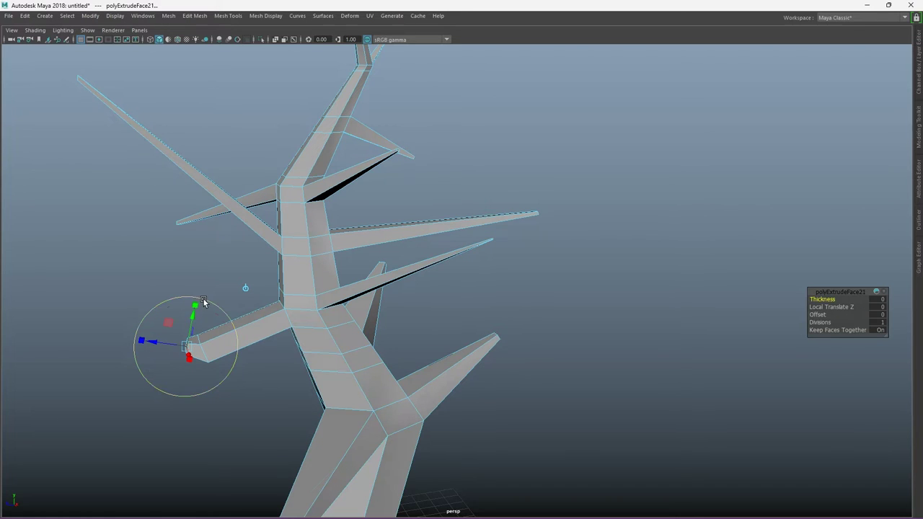
left_click_drag(144, 336, 140, 323)
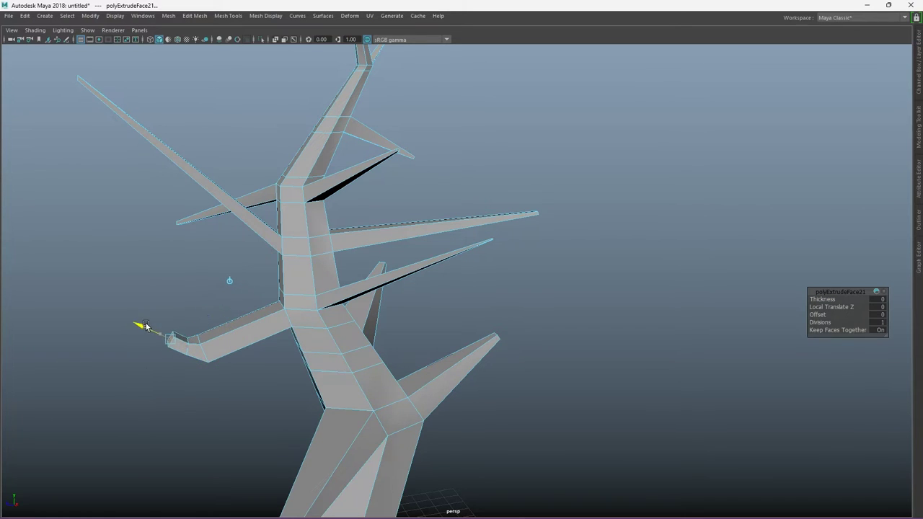
left_click(164, 344)
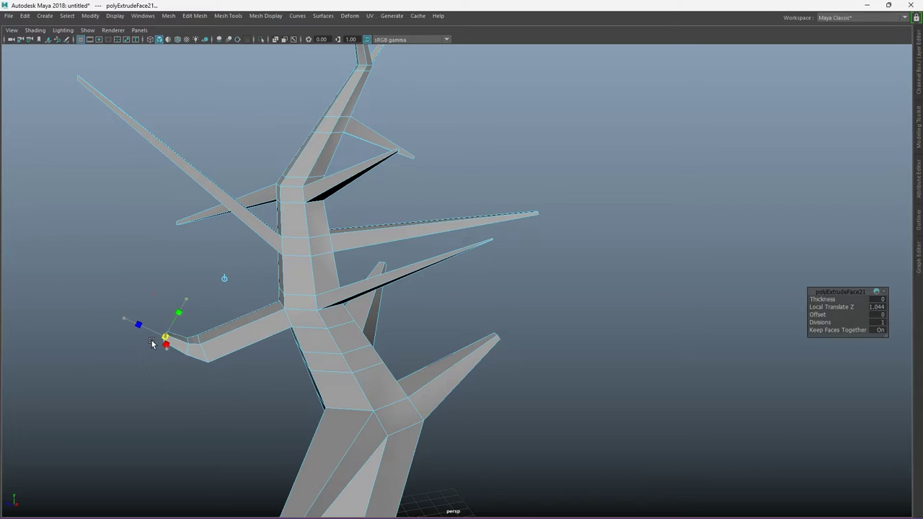
mouse_move(152, 343)
left_mouse_down()
mouse_move(72, 296)
mouse_move(153, 366)
mouse_move(473, 407)
left_mouse_up()
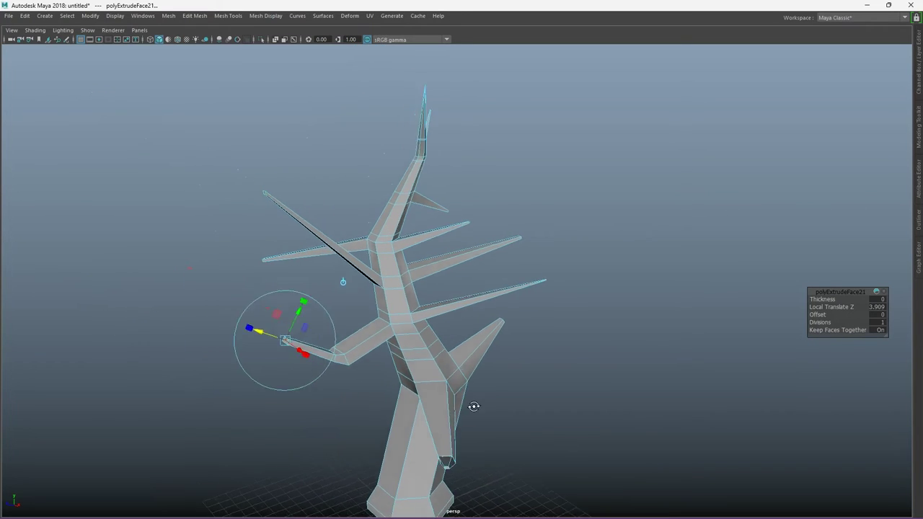
- Orbit around the tree to inspect the new branches and close in on the trunk
scroll(474, 406, "up", 5)
left_click_drag(241, 376, 396, 284, "alt")
left_click(396, 284)
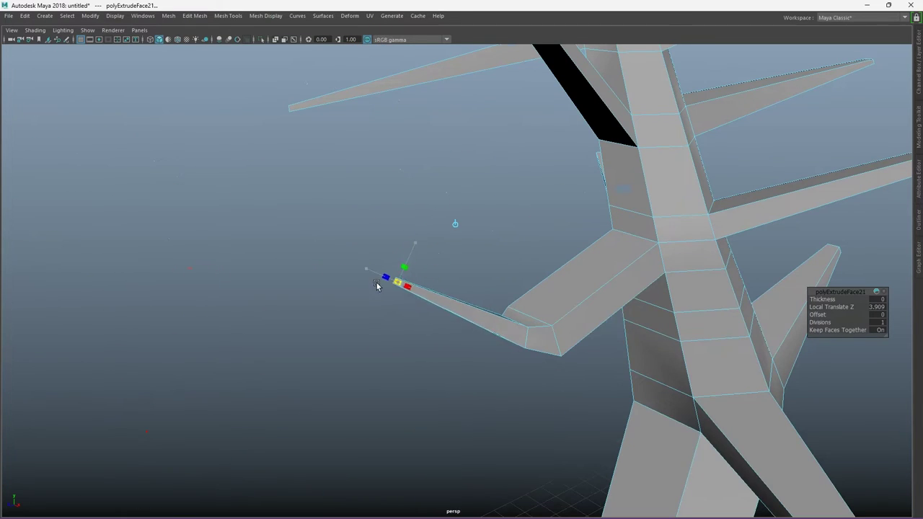
scroll(377, 282, "down", 3)
mouse_move(569, 367)
left_mouse_down("alt")
mouse_move(195, 401)
mouse_move(449, 346)
mouse_move(222, 405)
mouse_move(601, 349)
mouse_move(635, 305)
left_mouse_up("alt")
scroll(509, 361, "down", 5)
scroll(540, 349, "up", 5)
scroll(447, 398, "up", 3)
left_click_drag(447, 397, 425, 390, "alt")
- Extrude a lower trunk face into a new branch and raise its tip upward
left_click(425, 389)
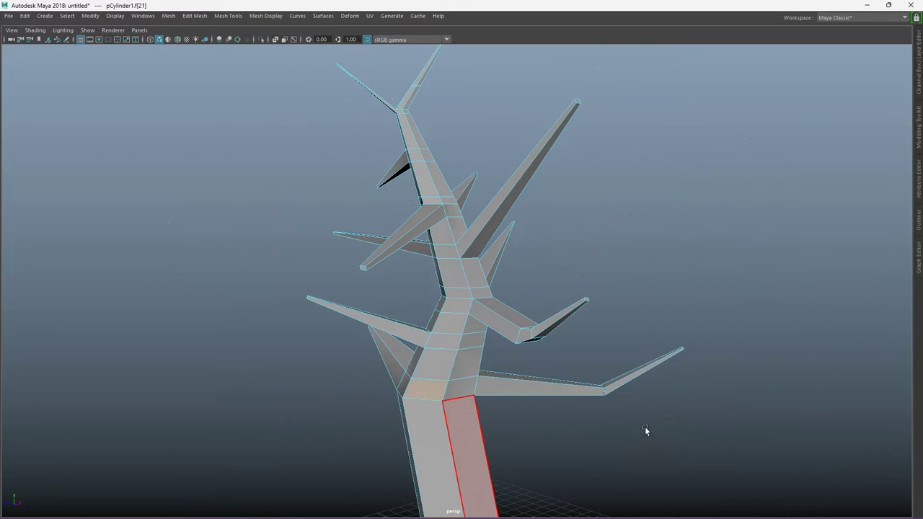
left_click_drag(645, 430, 250, 432, "alt")
key("ctrl+e")
mouse_move(416, 392)
left_mouse_down()
mouse_move(371, 402)
mouse_move(548, 361)
left_mouse_up()
scroll(655, 322, "up", 3)
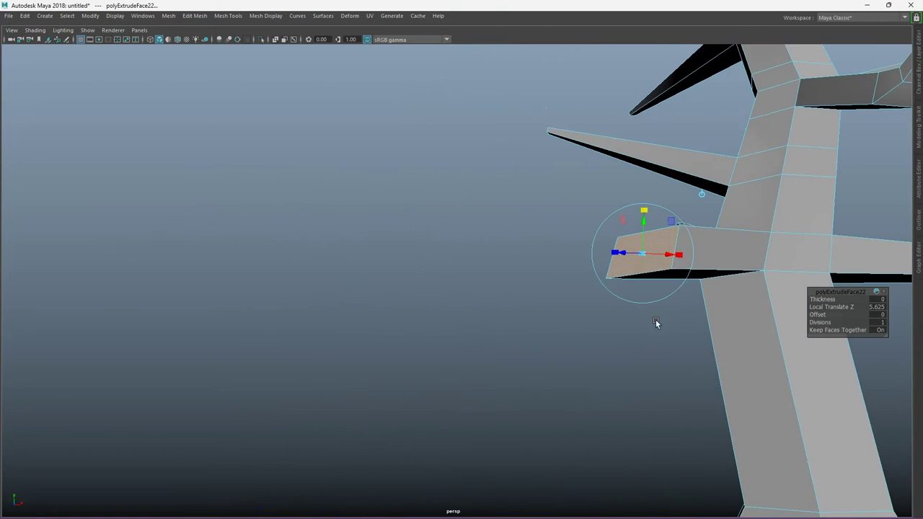
left_click_drag(645, 258, 623, 260)
mouse_move(747, 274)
left_mouse_down("alt")
mouse_move(729, 296)
mouse_move(692, 289)
left_mouse_up("alt")
left_click_drag(504, 273, 507, 208)
- Extrude another face into a branch and extend it with a second extrusion at Local Translate Z 2.222
mouse_move(598, 296)
left_mouse_down("alt")
mouse_move(612, 282)
mouse_move(595, 342)
mouse_move(569, 276)
mouse_move(560, 364)
mouse_move(312, 330)
left_mouse_up("alt")
left_click(363, 310)
mouse_move(363, 310)
left_mouse_down("alt")
mouse_move(587, 465)
mouse_move(423, 364)
mouse_move(476, 374)
mouse_move(421, 374)
left_mouse_up("alt")
mouse_move(331, 314)
left_mouse_down()
mouse_move(249, 302)
mouse_move(350, 313)
mouse_move(450, 380)
mouse_move(504, 270)
left_mouse_up()
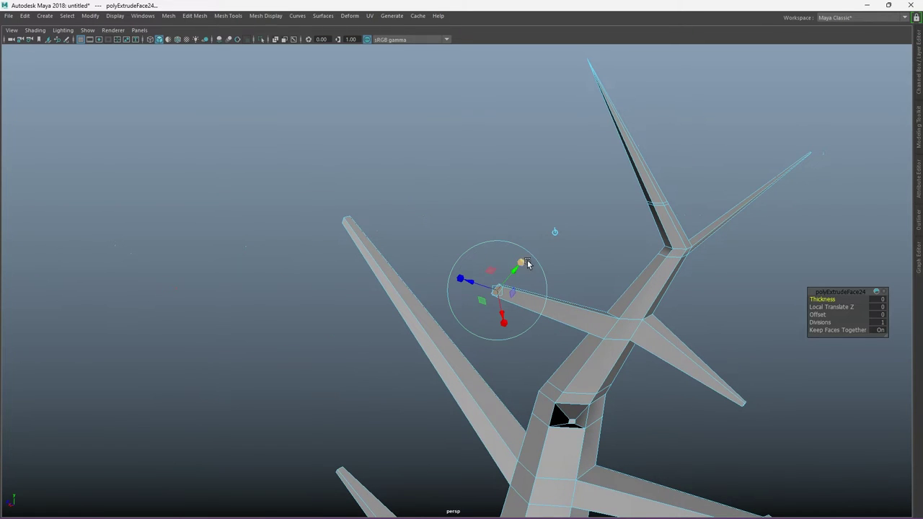
key("ctrl+e")
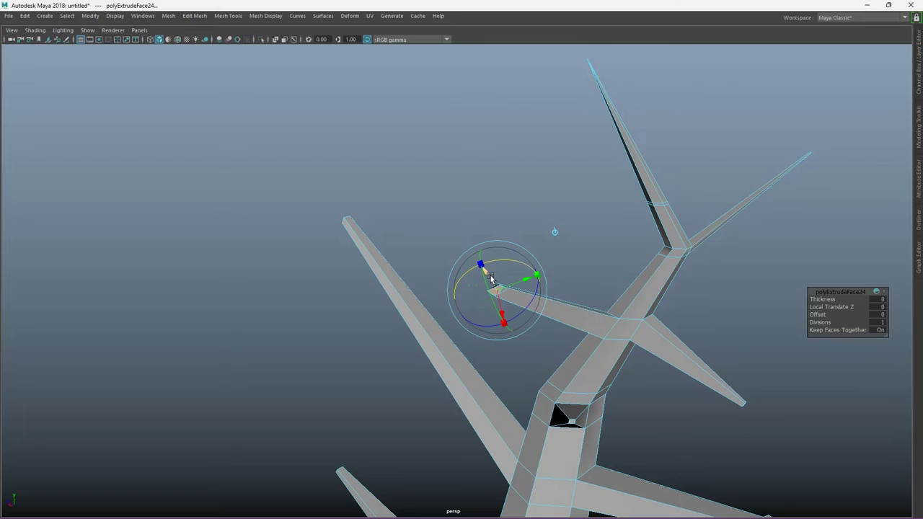
left_click_drag(493, 277, 454, 230)
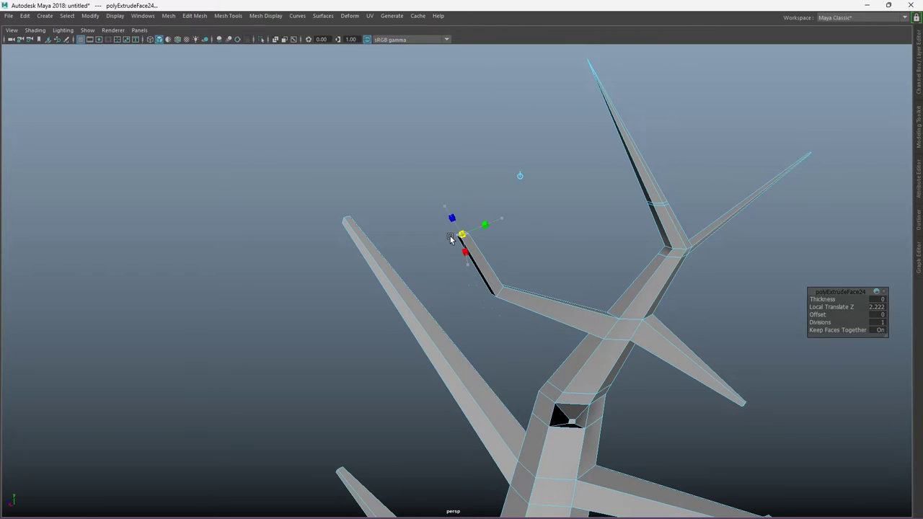
- Deselect the branch tip and orbit around to inspect the whole spiky tree
left_click(445, 237)
left_click_drag(447, 237, 489, 295, "alt")
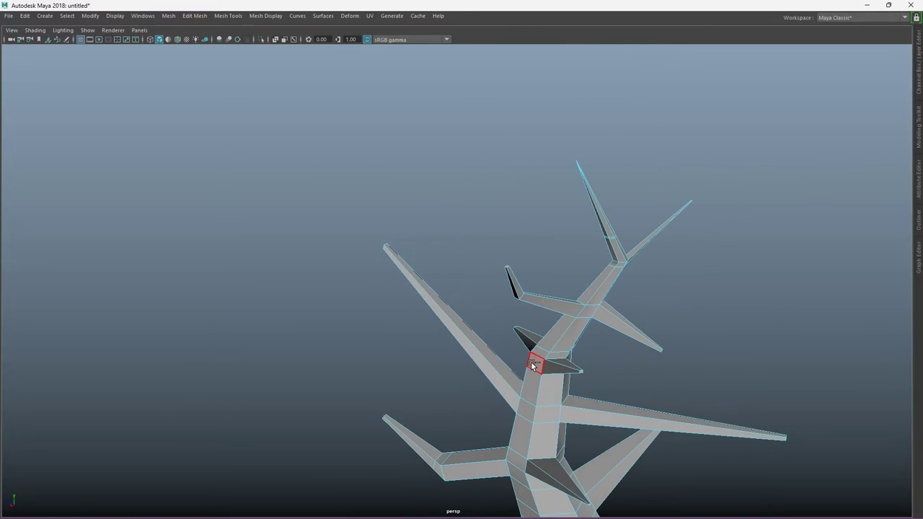
left_click(531, 363)
scroll(531, 363, "up", 5)
scroll(695, 216, "down", 5)
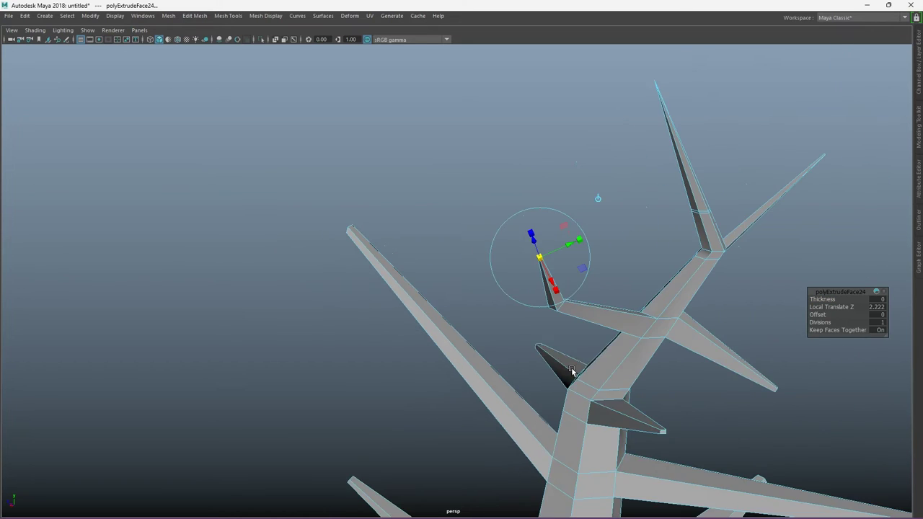
left_click_drag(695, 216, 737, 351, "alt")
left_click(736, 350)
mouse_move(575, 387)
left_mouse_down("alt")
mouse_move(620, 431)
mouse_move(371, 429)
mouse_move(473, 405)
mouse_move(592, 331)
mouse_move(544, 435)
mouse_move(512, 329)
mouse_move(528, 324)
mouse_move(500, 377)
mouse_move(550, 336)
mouse_move(420, 290)
mouse_move(528, 197)
mouse_move(571, 220)
left_mouse_up("alt")
scroll(512, 329, "down", 2)
scroll(515, 293, "up", 3)
scroll(475, 378, "up", 2)
scroll(476, 377, "down", 3)
scroll(476, 377, "down", 2)
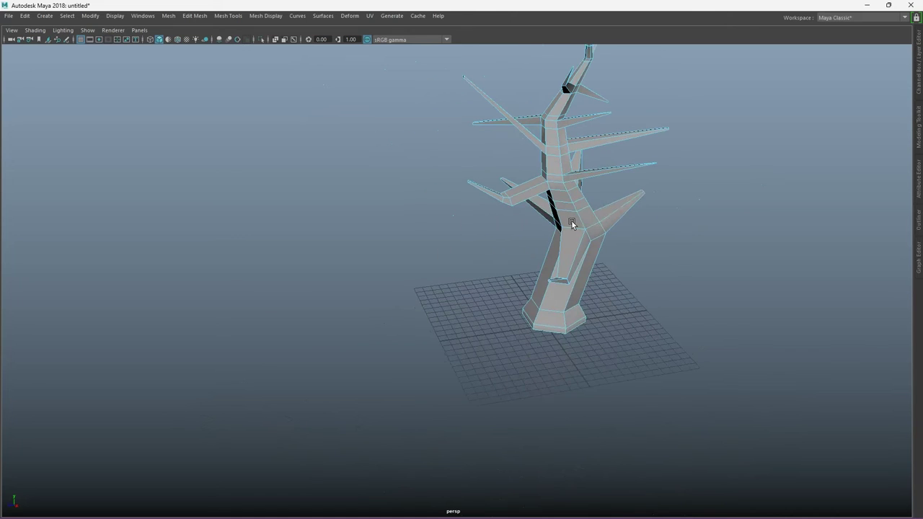
- Switch the tree to Edge mode and select an edge loop around the trunk for scaling
right_click_drag(567, 204, 608, 190)
mouse_move(609, 283)
left_mouse_down("alt")
mouse_move(776, 199)
mouse_move(407, 348)
mouse_move(489, 393)
mouse_move(558, 355)
left_mouse_up("alt")
right_click(557, 358)
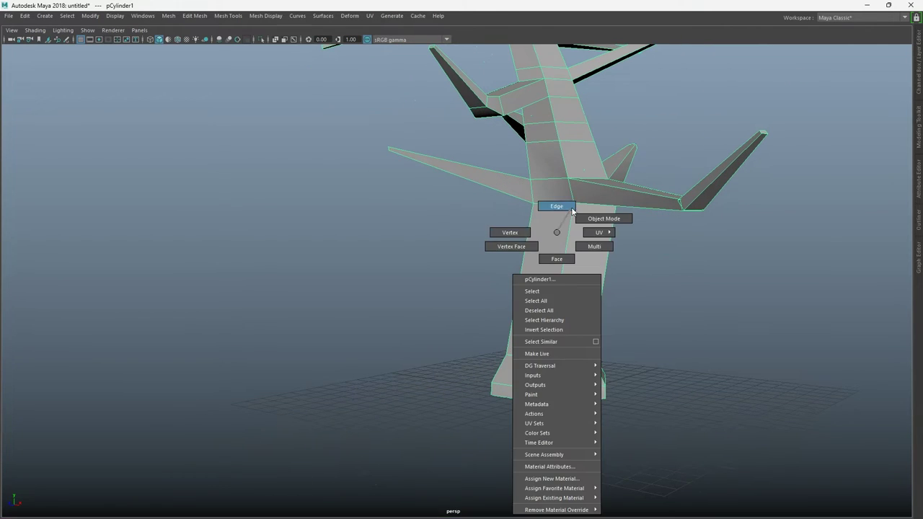
left_click(556, 206)
left_click(554, 356)
double_click(554, 356)
key("r")
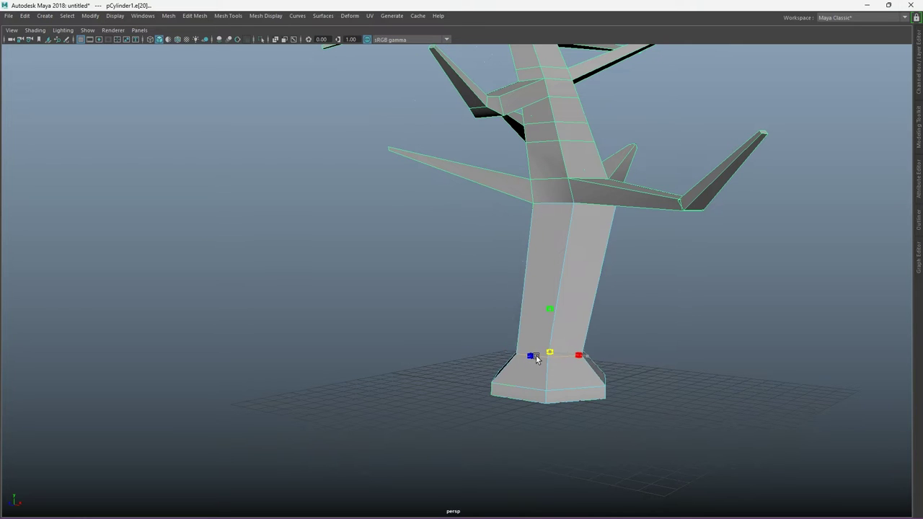
mouse_move(555, 412)
left_mouse_down("alt")
mouse_move(447, 440)
mouse_move(661, 412)
mouse_move(473, 443)
left_mouse_up("alt")
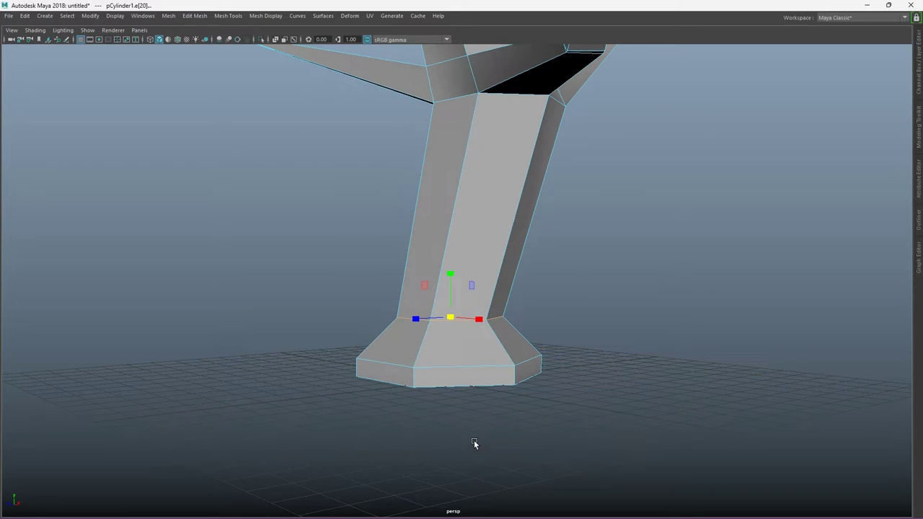
- Select the bottom edges and edge loop around the trunk base, then a top trunk edge
left_click(465, 382)
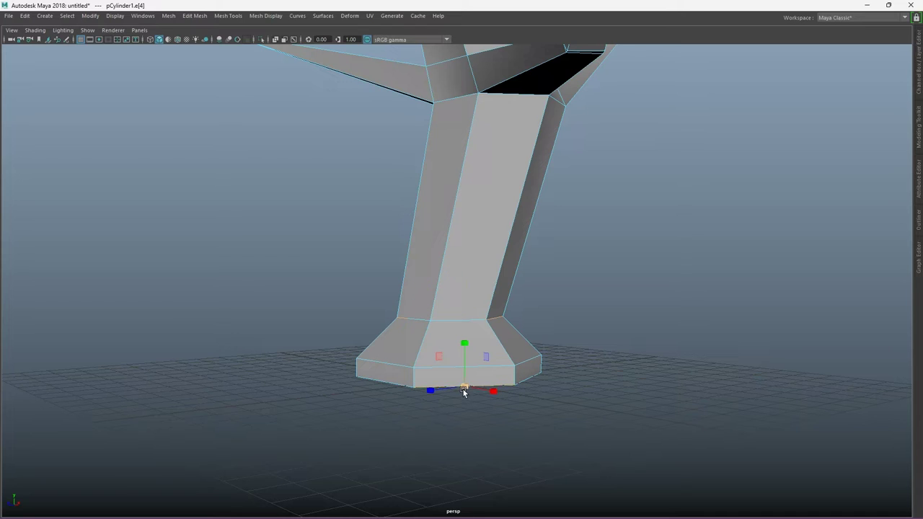
left_click(519, 383)
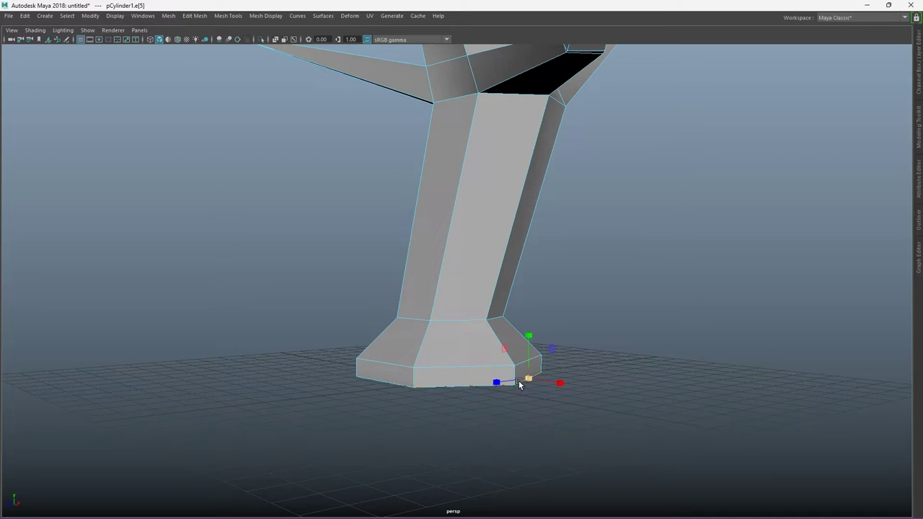
left_click(457, 383)
left_click(401, 385, "shift")
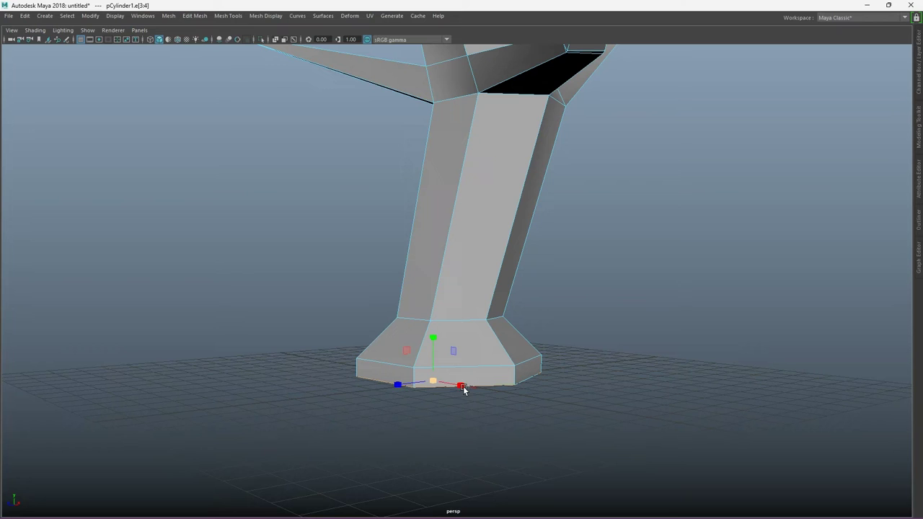
double_click(496, 369)
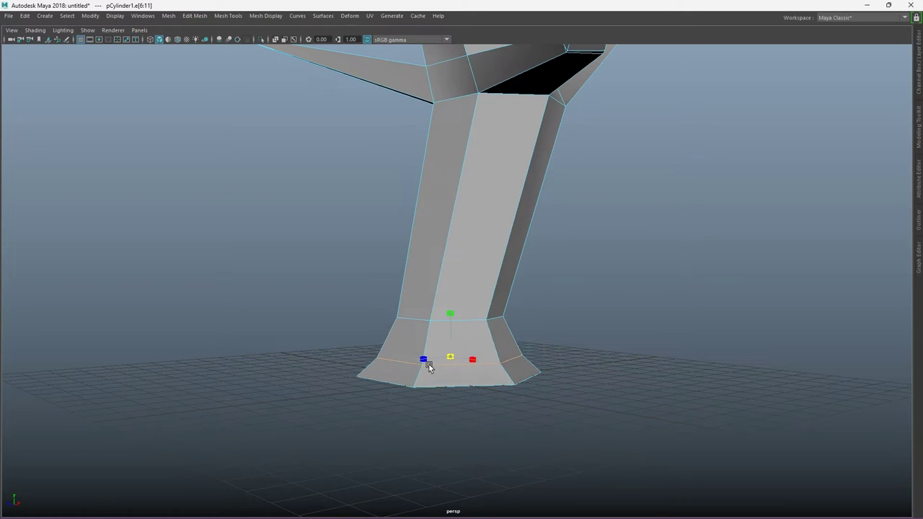
left_click(496, 94)
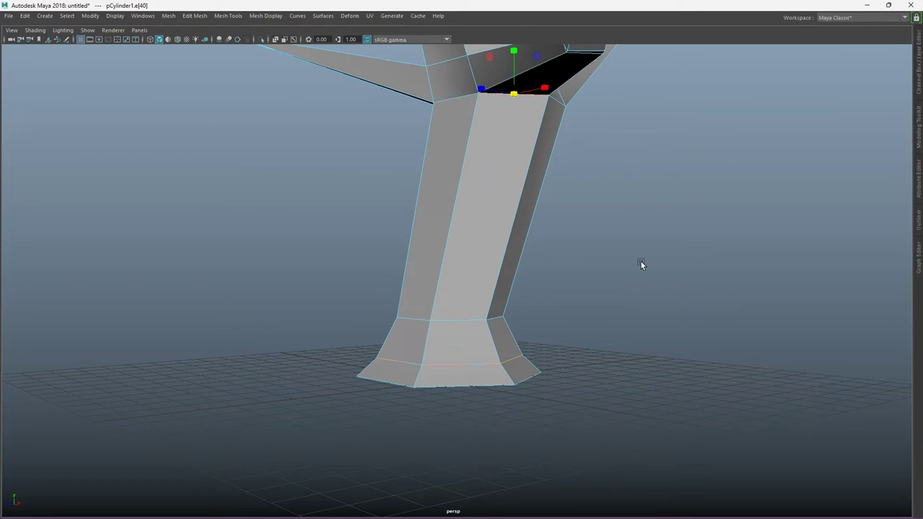
- Select the trunk edges where the lower branches meet the trunk
mouse_move(641, 263)
left_mouse_down("alt")
mouse_move(450, 263)
mouse_move(739, 278)
left_mouse_up("alt")
scroll(840, 170, "up", 2)
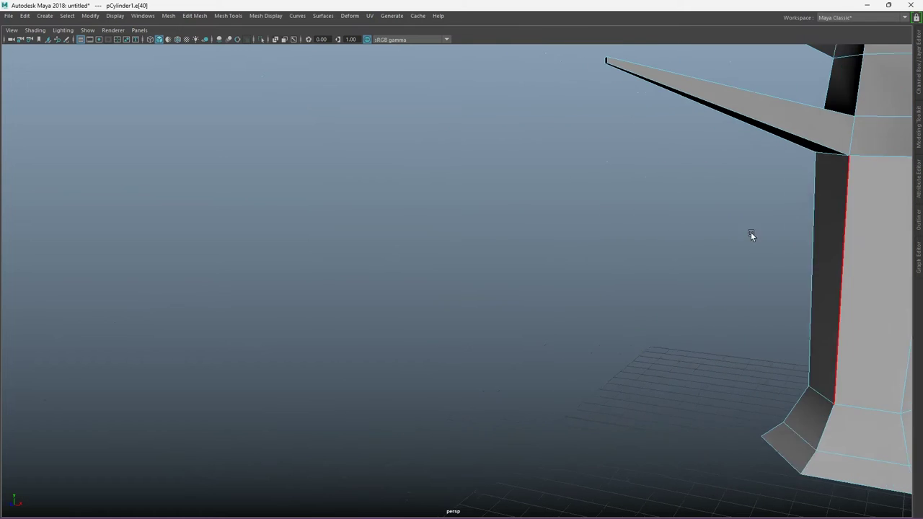
left_click_drag(750, 232, 363, 218, "alt")
mouse_move(730, 317)
left_mouse_down("alt")
mouse_move(671, 233)
mouse_move(748, 248)
mouse_move(542, 282)
mouse_move(756, 289)
mouse_move(695, 255)
left_mouse_up("alt")
left_click(653, 212)
left_click(706, 214, "shift")
mouse_move(650, 313)
left_mouse_down("alt")
mouse_move(856, 360)
mouse_move(325, 196)
left_mouse_up("alt")
left_click(324, 196)
- Pick further trunk edges around the branch junction from several angles
left_click_drag(588, 405, 627, 422, "alt")
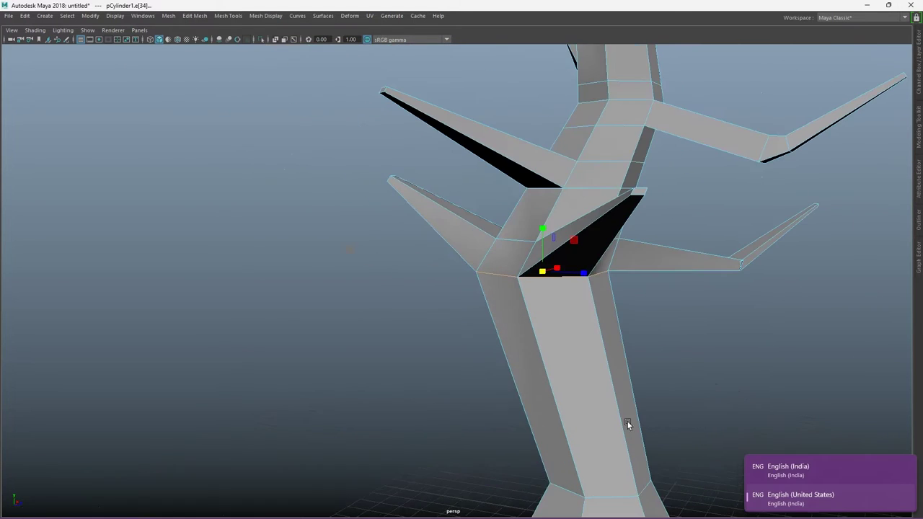
mouse_move(391, 369)
left_mouse_down("alt")
mouse_move(464, 366)
mouse_move(117, 356)
mouse_move(428, 320)
left_mouse_up("alt")
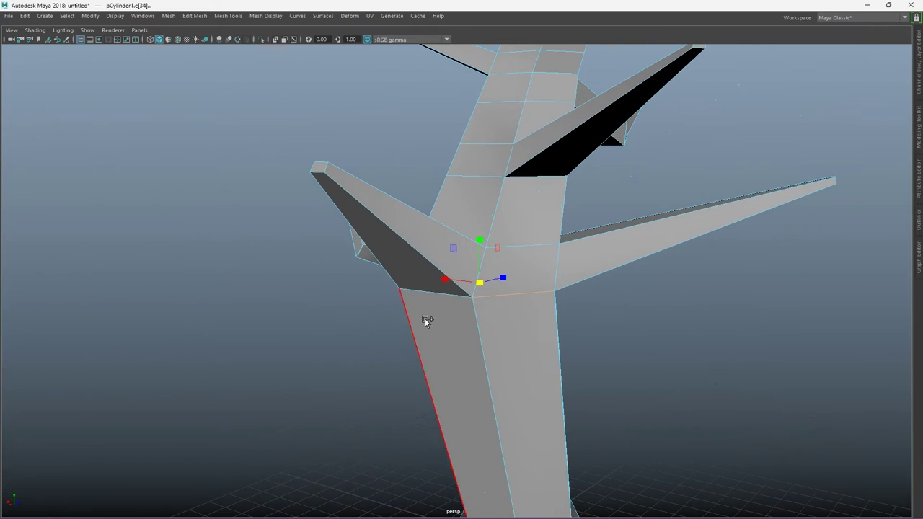
left_click(412, 290)
left_click_drag(373, 333, 572, 391, "alt")
left_click_drag(468, 367, 774, 335, "alt")
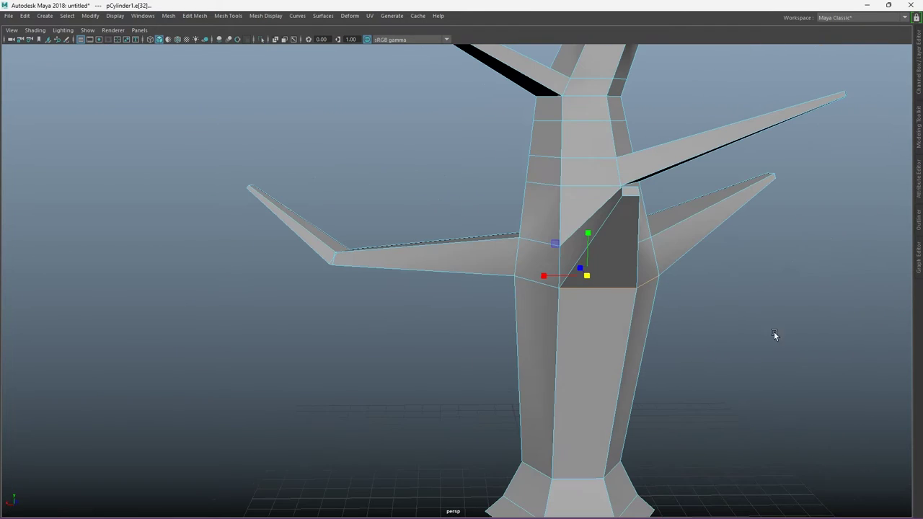
mouse_move(467, 366)
left_mouse_down("alt")
mouse_move(489, 305)
mouse_move(555, 422)
mouse_move(755, 290)
mouse_move(387, 484)
left_mouse_up("alt")
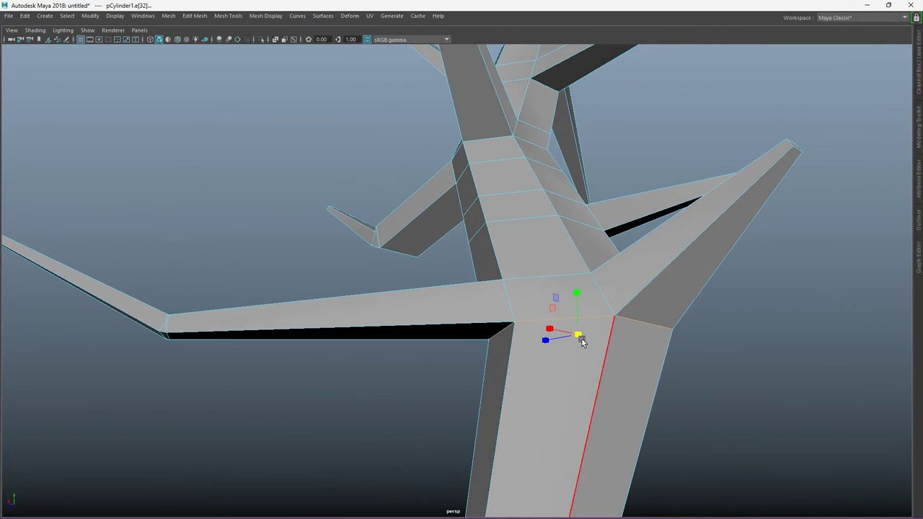
mouse_move(589, 341)
left_mouse_down("alt")
mouse_move(581, 336)
mouse_move(662, 336)
mouse_move(668, 344)
mouse_move(610, 346)
mouse_move(679, 274)
left_mouse_up("alt")
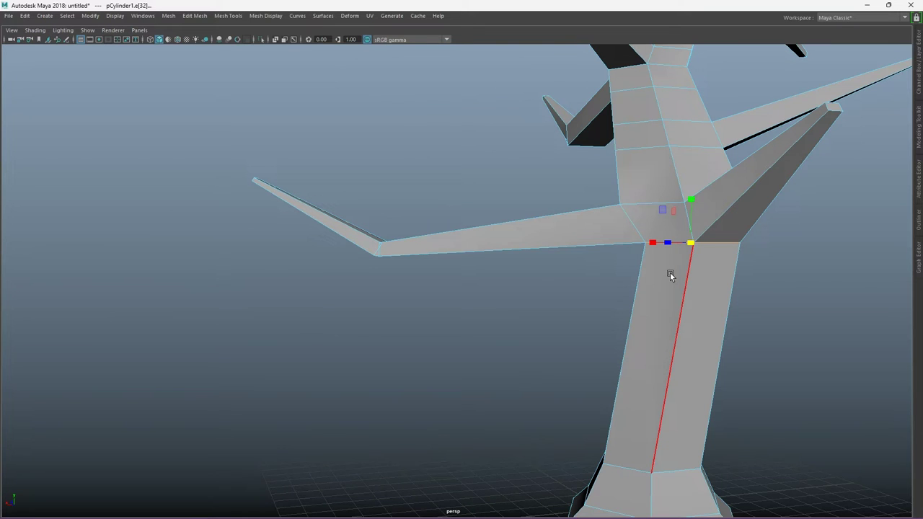
mouse_move(670, 270)
left_mouse_down("alt")
mouse_move(787, 421)
mouse_move(503, 230)
mouse_move(497, 236)
left_mouse_up("alt")
left_click(497, 237)
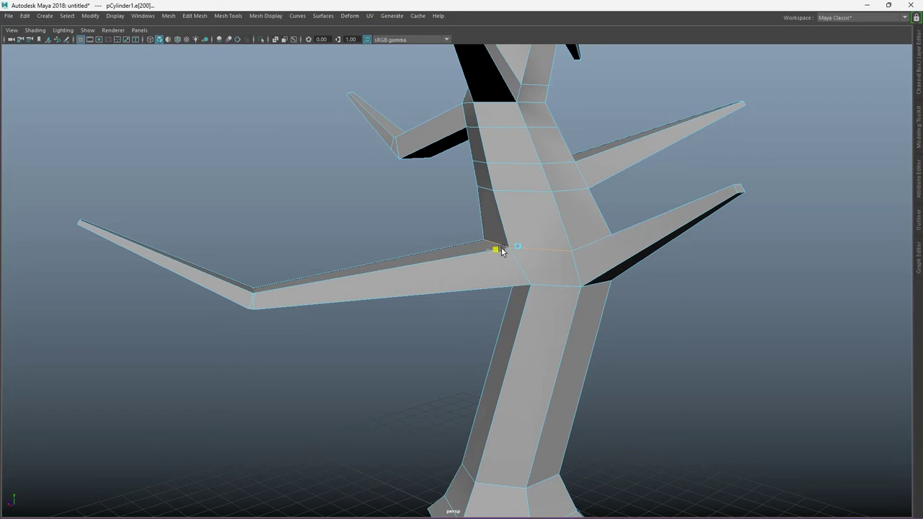
left_click(518, 248)
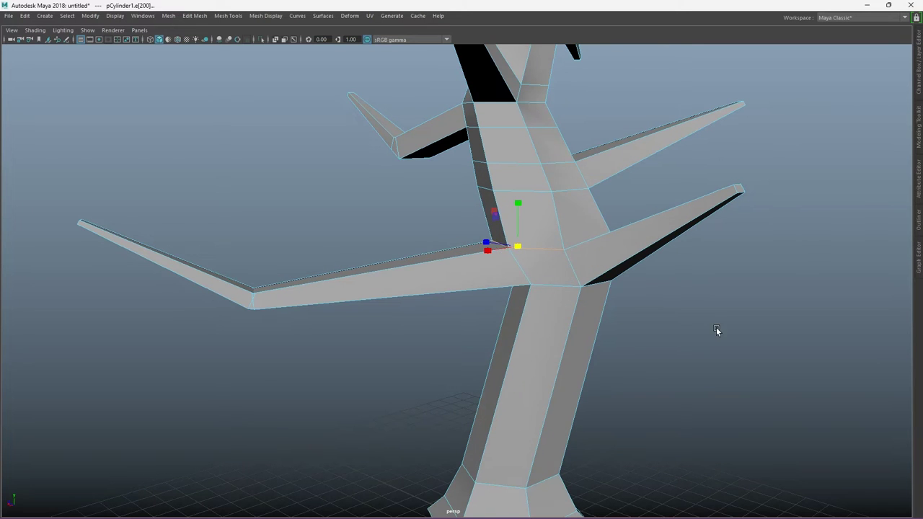
- Reselect the lower trunk edge near the junction and frame the tree base
mouse_move(717, 330)
left_mouse_down("alt")
mouse_move(463, 313)
mouse_move(366, 210)
mouse_move(465, 332)
left_mouse_up("alt")
scroll(373, 162, "down", 3)
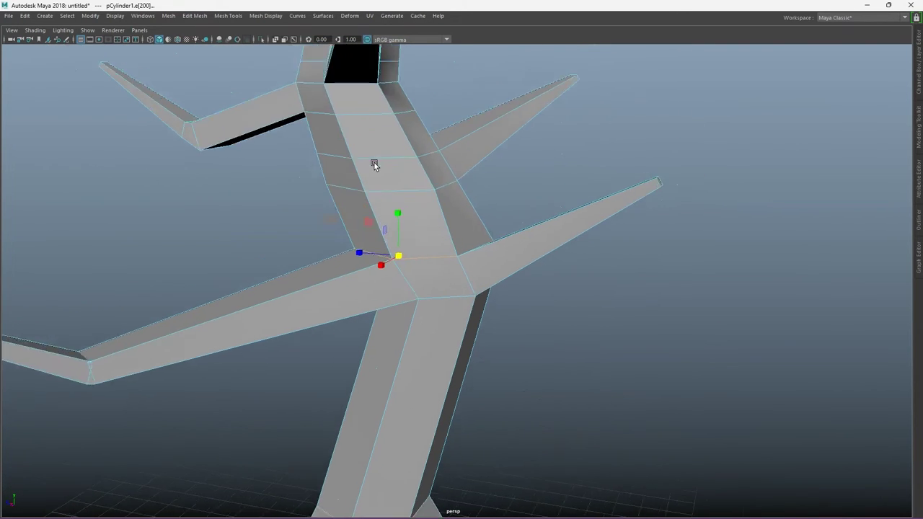
scroll(373, 161, "down", 5)
scroll(373, 161, "up", 5)
left_click(402, 202)
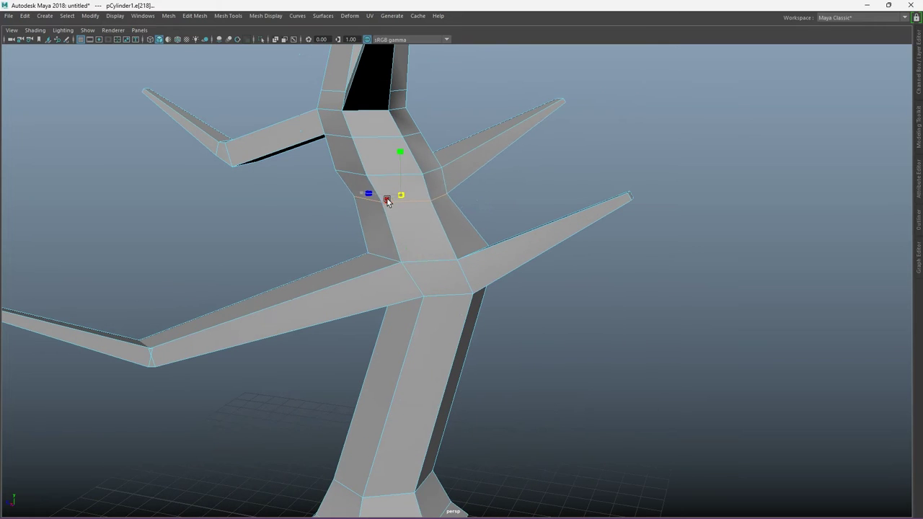
mouse_move(575, 322)
left_mouse_down("alt")
mouse_move(421, 222)
mouse_move(493, 350)
mouse_move(500, 418)
mouse_move(713, 367)
mouse_move(542, 440)
left_mouse_up("alt")
left_click(421, 220)
scroll(519, 354, "down", 3)
- In Vertex mode, select the trunk's base vertex rings and raise them
scroll(437, 364, "up", 5)
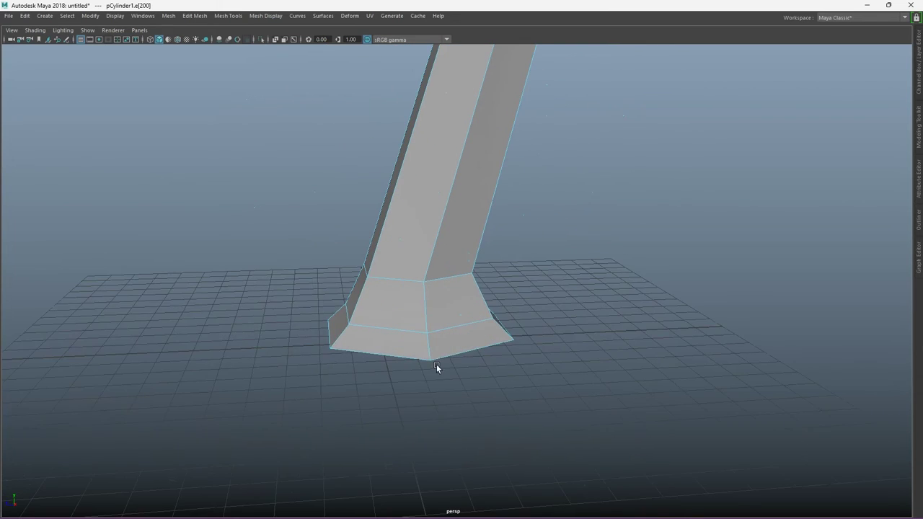
right_click_drag(457, 232, 501, 223)
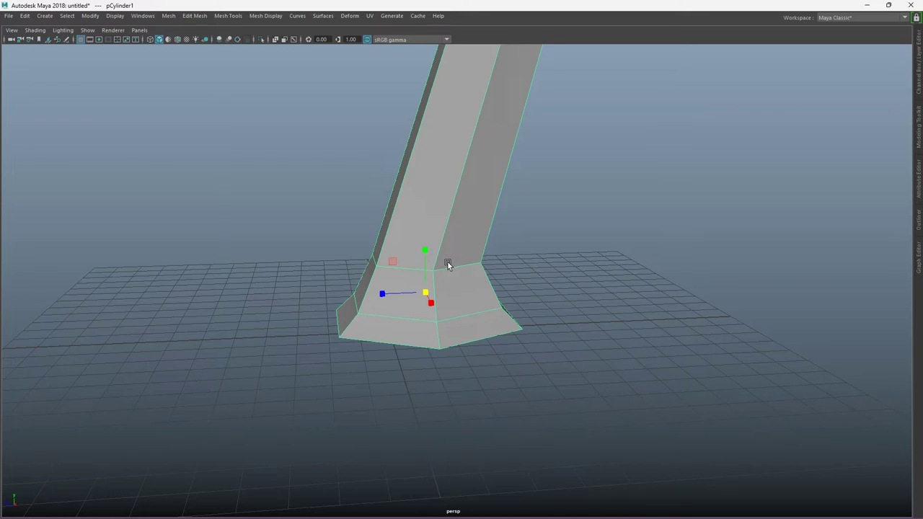
scroll(445, 266, "down", 3)
scroll(454, 278, "down", 5)
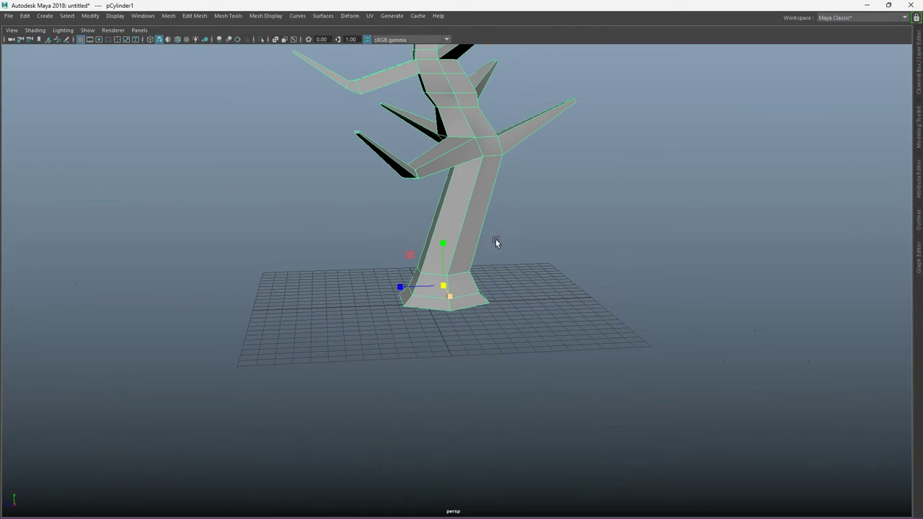
scroll(458, 248, "down", 3)
scroll(372, 247, "up", 6)
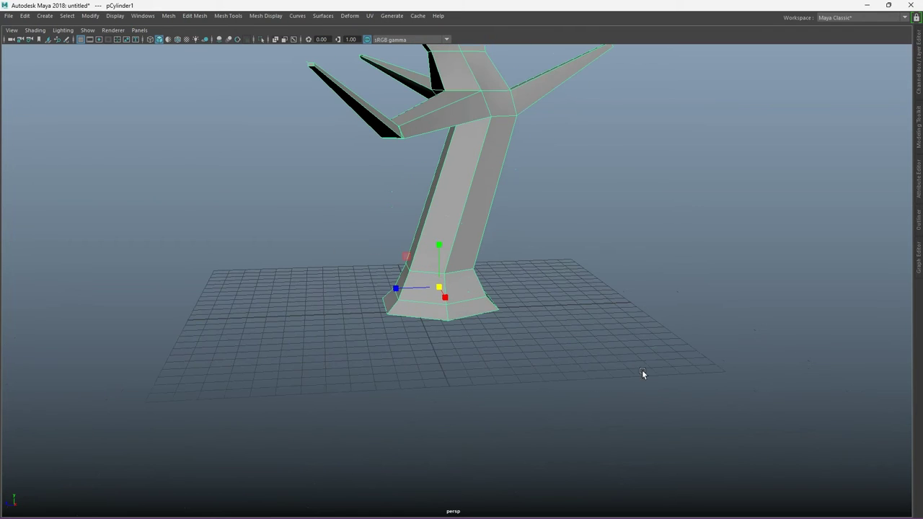
right_click(441, 272)
left_click(393, 232)
left_click_drag(346, 278, 607, 377)
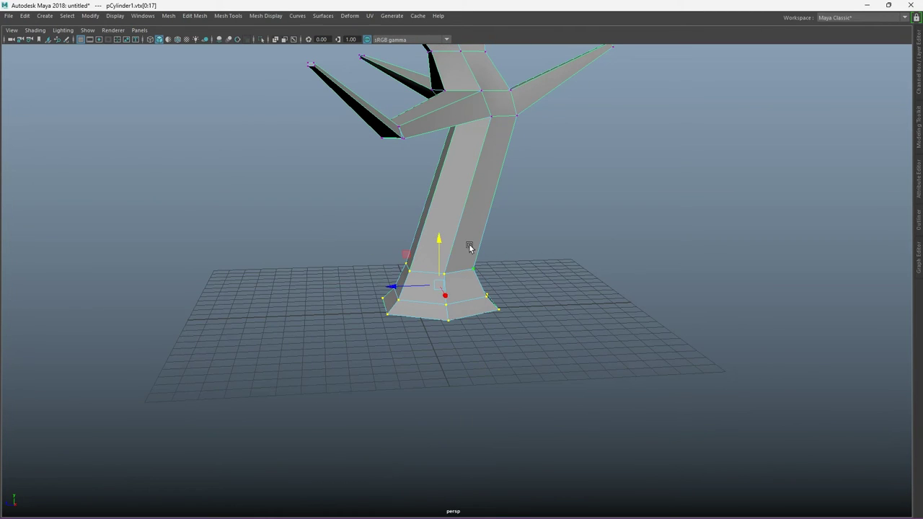
mouse_move(438, 245)
left_mouse_down()
mouse_move(445, 183)
mouse_move(438, 232)
left_mouse_up()
left_click_drag(349, 227, 552, 276)
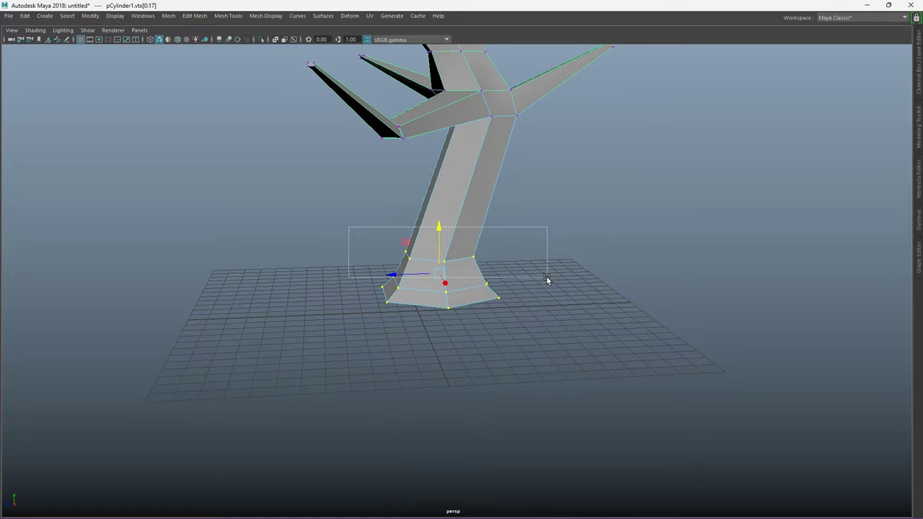
- Scale the base ring, then select the bottom ring vertices all around the flare
key("r")
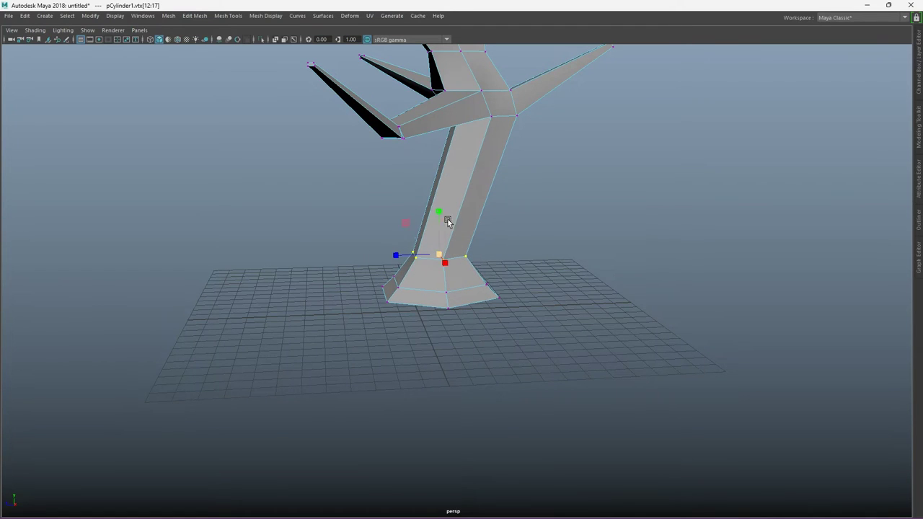
scroll(621, 238, "down", 2)
left_click(621, 238)
scroll(438, 309, "up", 2)
scroll(442, 317, "up", 2)
left_click(444, 318)
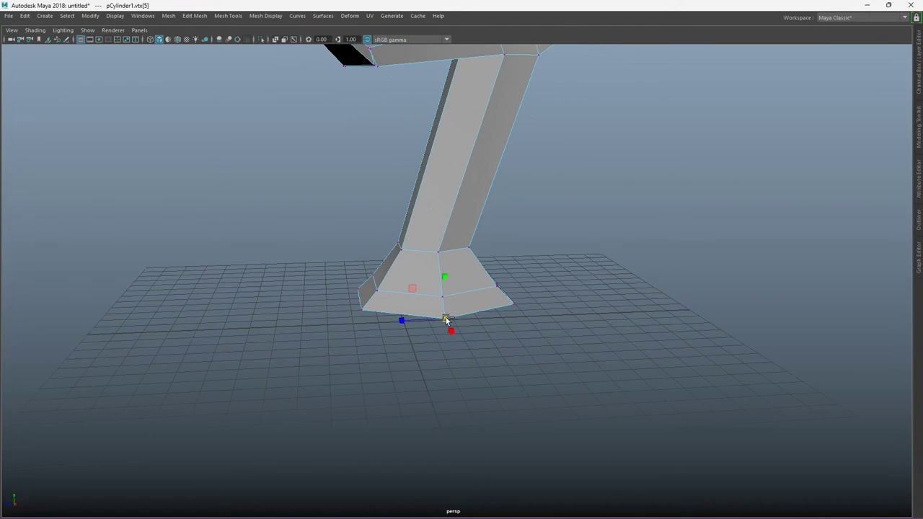
left_click(362, 312, "shift")
mouse_move(508, 340)
left_mouse_down("alt")
mouse_move(601, 368)
mouse_move(114, 325)
left_mouse_up("alt")
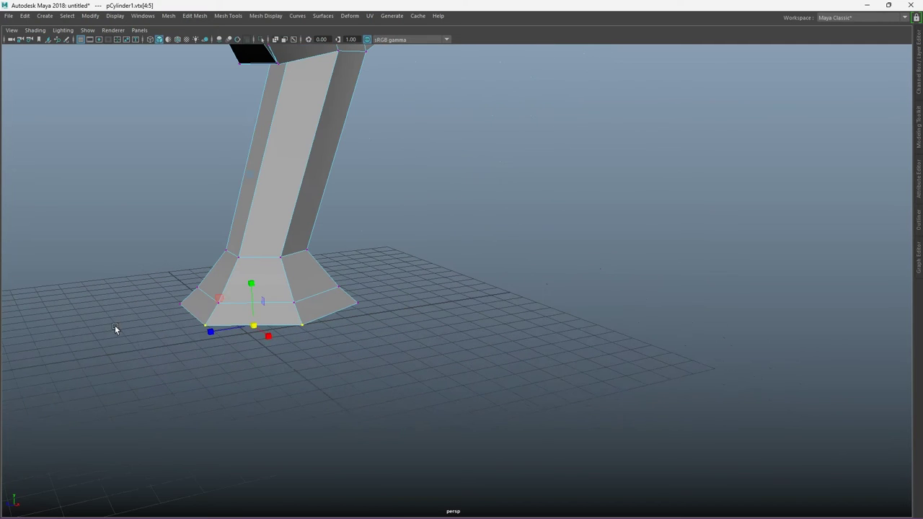
left_click(178, 301, "shift")
left_click(359, 305, "shift")
mouse_move(466, 290)
left_mouse_down("alt")
mouse_move(573, 269)
mouse_move(148, 296)
mouse_move(237, 295)
mouse_move(173, 274)
mouse_move(489, 353)
mouse_move(508, 320)
mouse_move(453, 341)
left_mouse_up("alt")
left_click(459, 290, "shift")
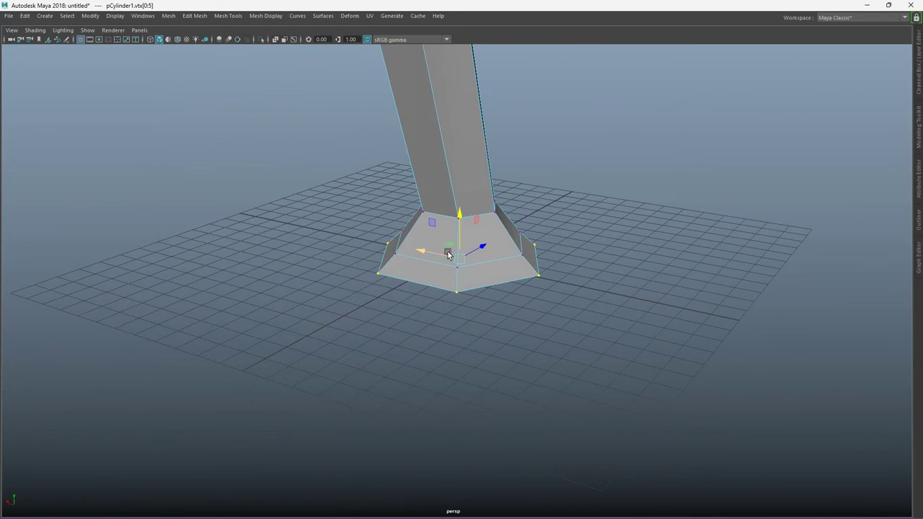
- Set the Move axis to Normal and slide the bottom ring vertices outward
key("w")
mouse_move(468, 280)
left_mouse_down()
mouse_move(414, 306)
mouse_move(416, 290)
left_mouse_up()
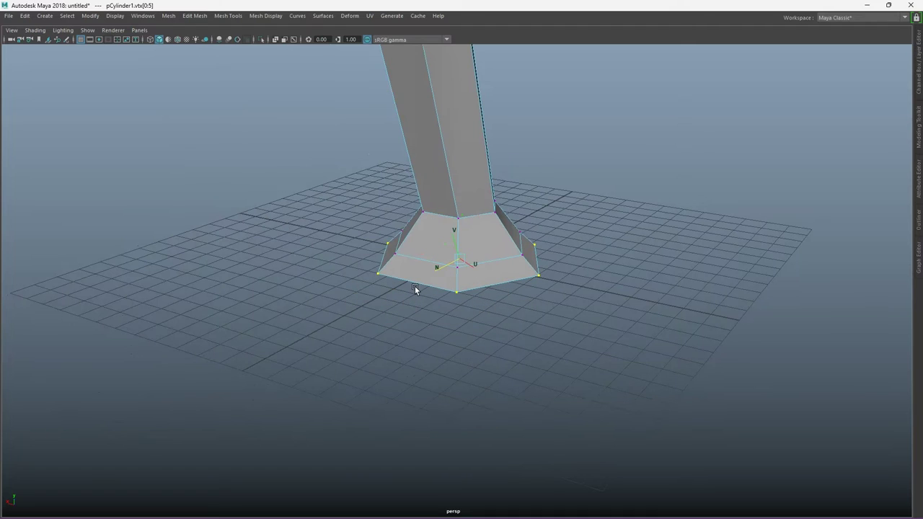
mouse_move(418, 329)
middle_mouse_down()
mouse_move(416, 315)
mouse_move(454, 314)
middle_mouse_up()
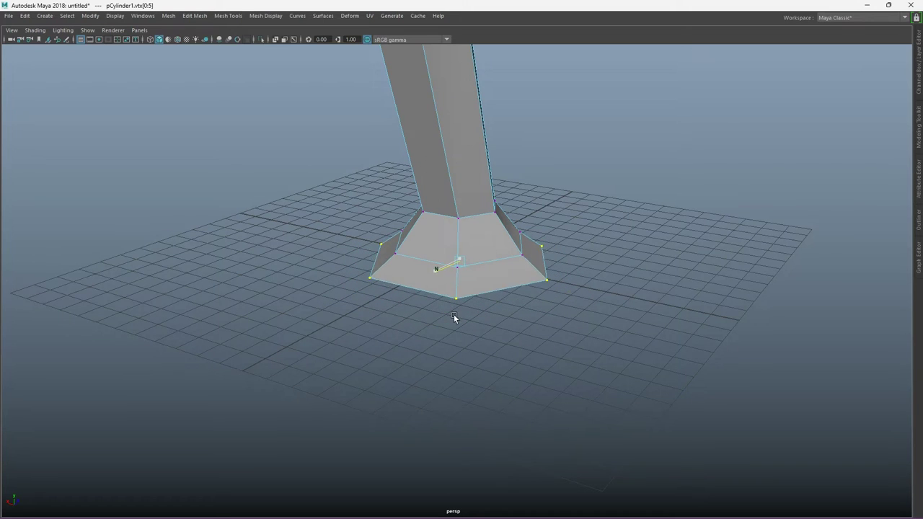
mouse_move(398, 256)
left_mouse_down("alt")
mouse_move(380, 245)
mouse_move(449, 347)
mouse_move(424, 298)
left_mouse_up("alt")
left_click(375, 249)
left_click(381, 248)
key("Caps_Lock")
key("Caps_Lock")
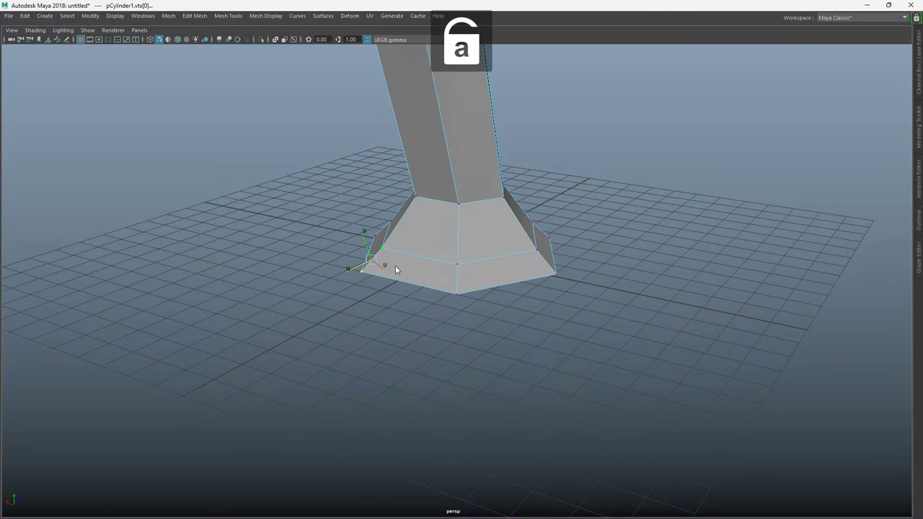
right_click_drag(395, 265, 387, 283)
left_click_drag(387, 283, 405, 351, "alt")
- Back in Object Mode, insert vertical edge loops across the front faces of the base
scroll(451, 310, "down", 5)
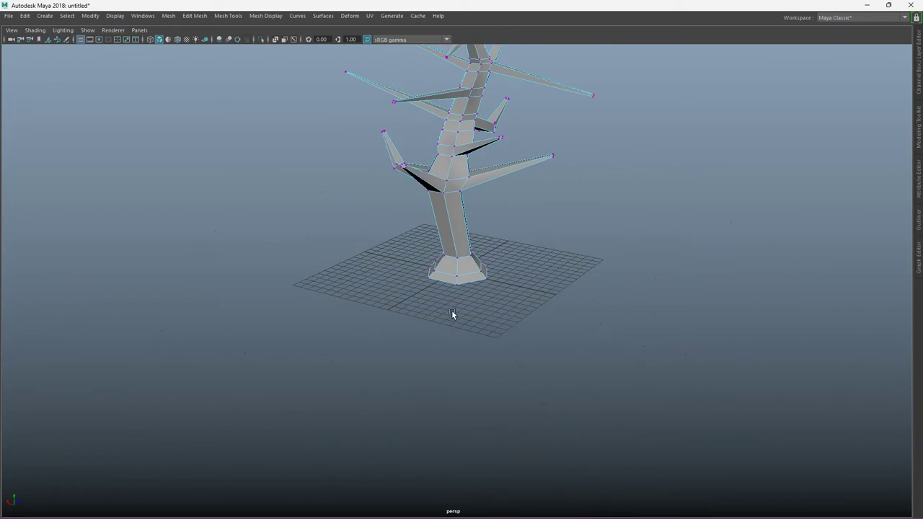
mouse_move(451, 310)
left_mouse_down("alt")
mouse_move(331, 292)
mouse_move(383, 315)
mouse_move(501, 255)
mouse_move(603, 274)
mouse_move(394, 254)
left_mouse_up("alt")
scroll(334, 270, "up", 5)
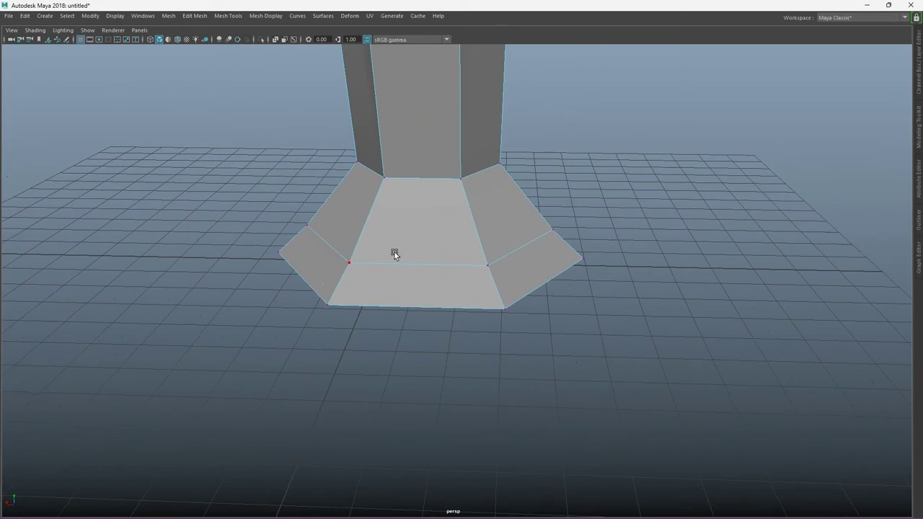
right_click_drag(367, 231, 423, 191)
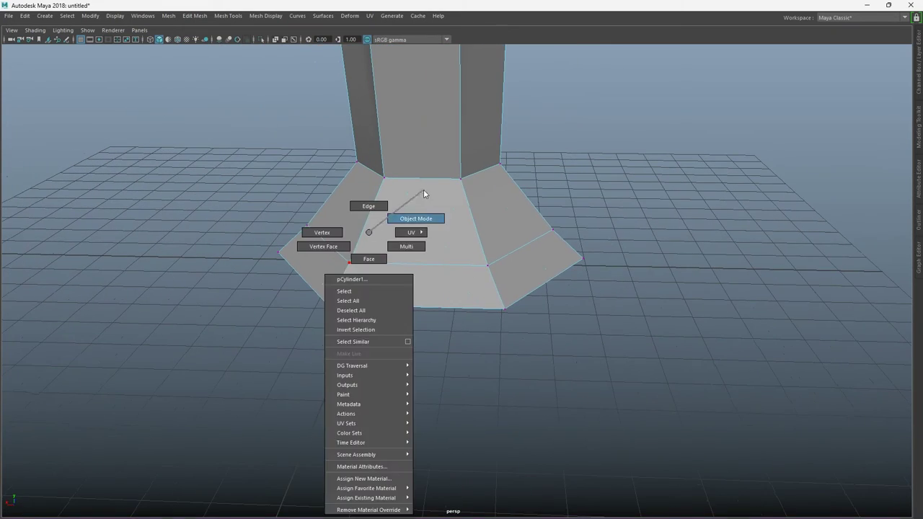
right_click_drag(354, 265, 320, 294, "shift")
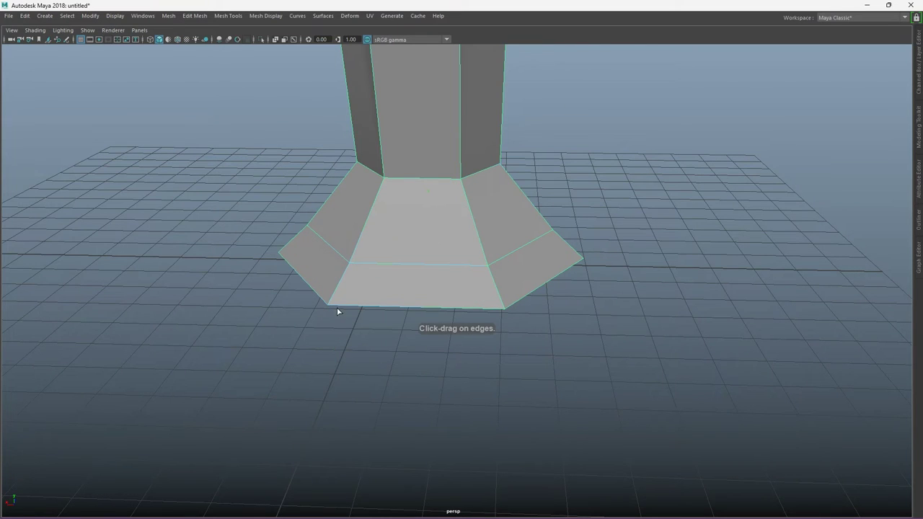
left_click_drag(315, 298, 322, 302)
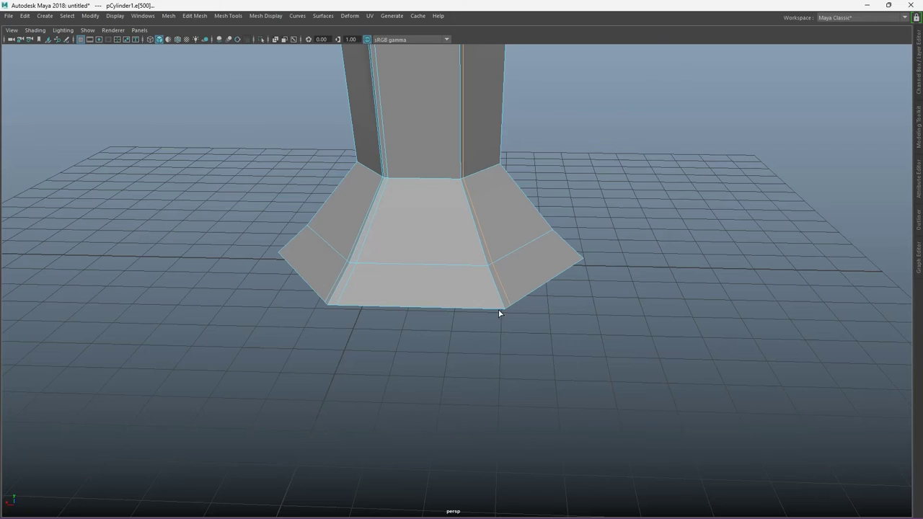
key("ctrl+z")
key("ctrl+z")
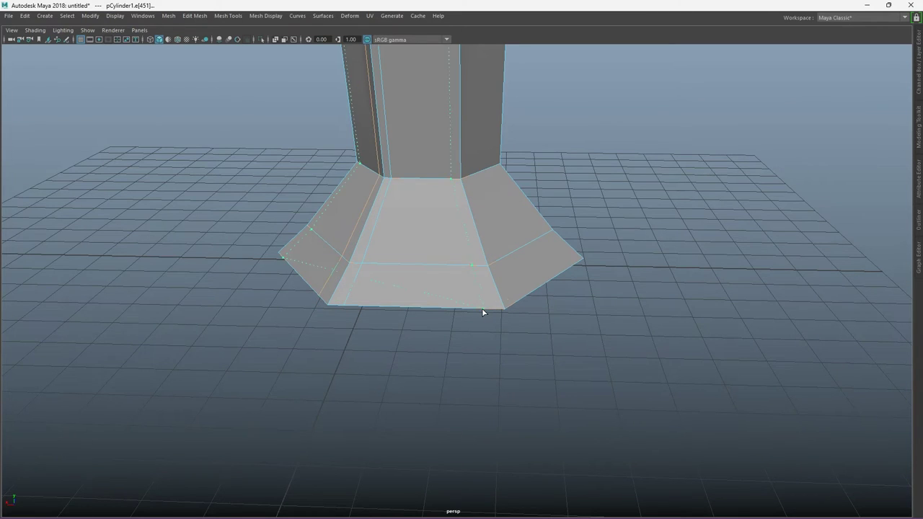
left_click(516, 303)
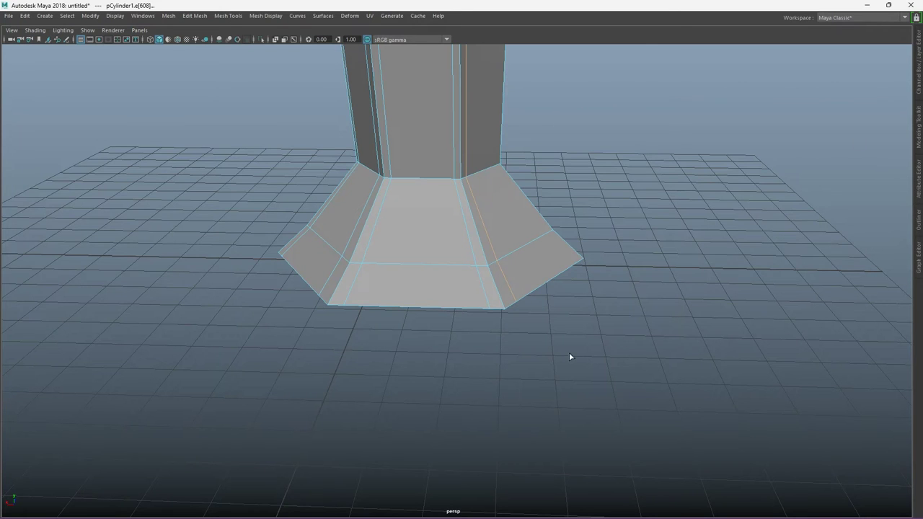
- Insert vertical edge loops on the base's remaining sides
mouse_move(570, 356)
left_mouse_down("alt")
mouse_move(841, 305)
mouse_move(284, 311)
mouse_move(305, 286)
left_mouse_up("alt")
mouse_move(747, 220)
left_mouse_down("alt")
mouse_move(649, 298)
mouse_move(204, 298)
mouse_move(625, 296)
mouse_move(639, 329)
mouse_move(537, 278)
mouse_move(693, 329)
left_mouse_up("alt")
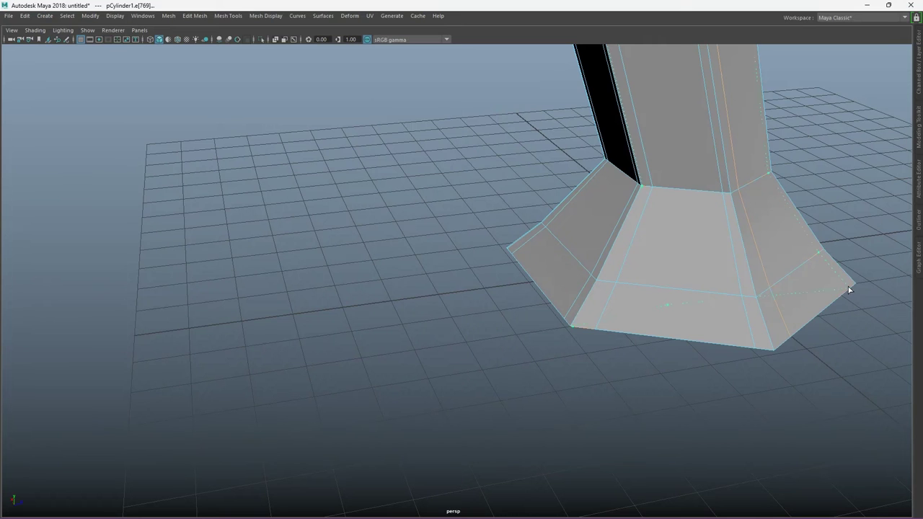
mouse_move(843, 292)
left_mouse_down("alt")
mouse_move(387, 351)
mouse_move(746, 354)
mouse_move(608, 284)
mouse_move(341, 310)
mouse_move(13, 145)
left_mouse_up("alt")
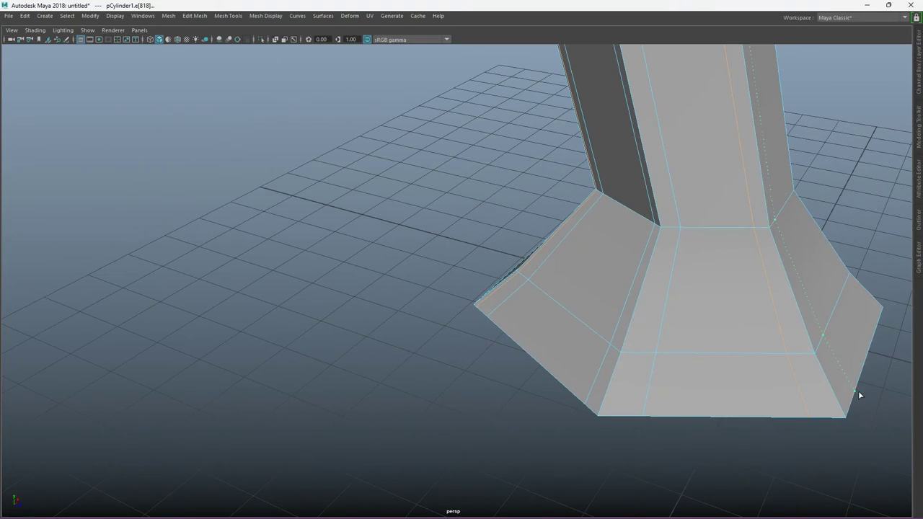
mouse_move(859, 395)
left_mouse_down("alt")
mouse_move(177, 391)
mouse_move(124, 359)
left_mouse_up("alt")
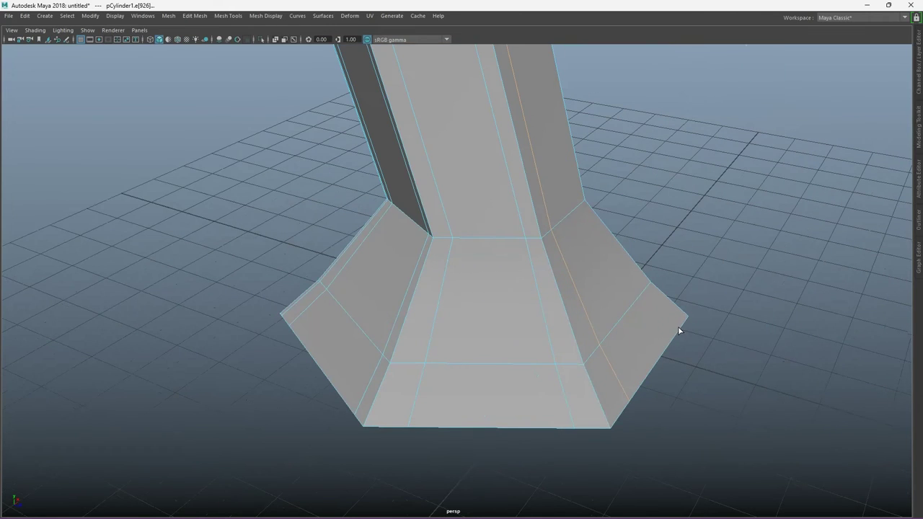
mouse_move(676, 337)
left_mouse_down("alt")
mouse_move(469, 370)
mouse_move(754, 270)
mouse_move(469, 305)
mouse_move(669, 280)
mouse_move(743, 423)
mouse_move(745, 316)
mouse_move(350, 330)
mouse_move(726, 336)
left_mouse_up("alt")
left_click(752, 399)
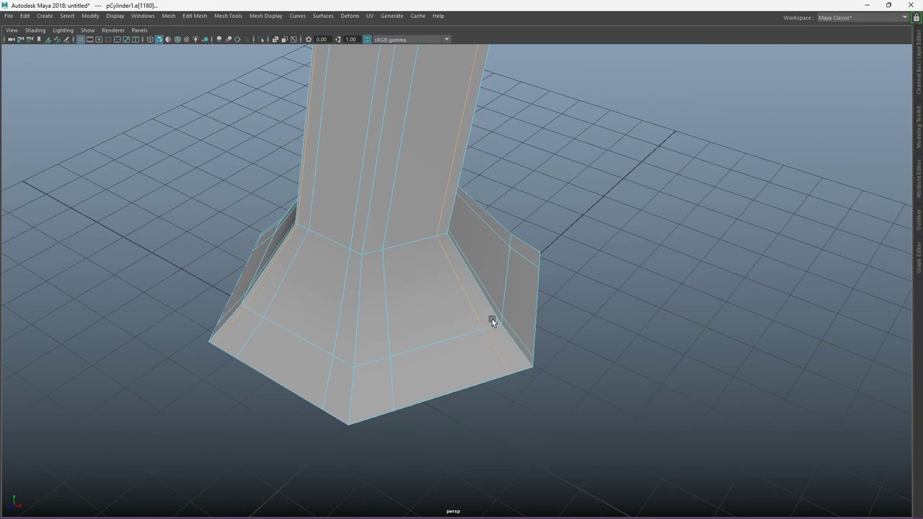
- Pull a base corner vertex along its normal into a spike, then undo it
right_click(502, 232)
left_click(455, 241)
left_click(348, 424)
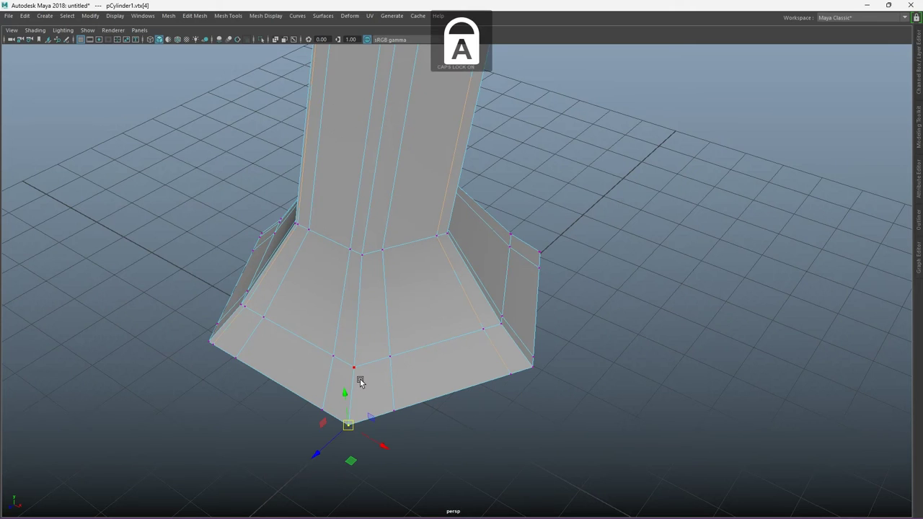
key("Caps_Lock")
left_click(360, 383)
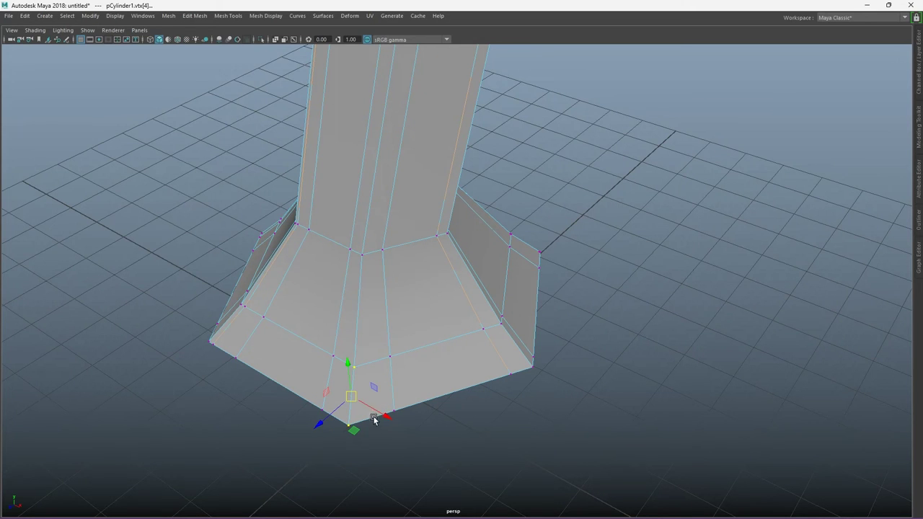
left_click_drag(356, 373, 306, 396)
mouse_move(364, 462)
middle_mouse_down()
mouse_move(468, 444)
mouse_move(450, 478)
mouse_move(449, 509)
middle_mouse_up()
scroll(455, 475, "down", 3)
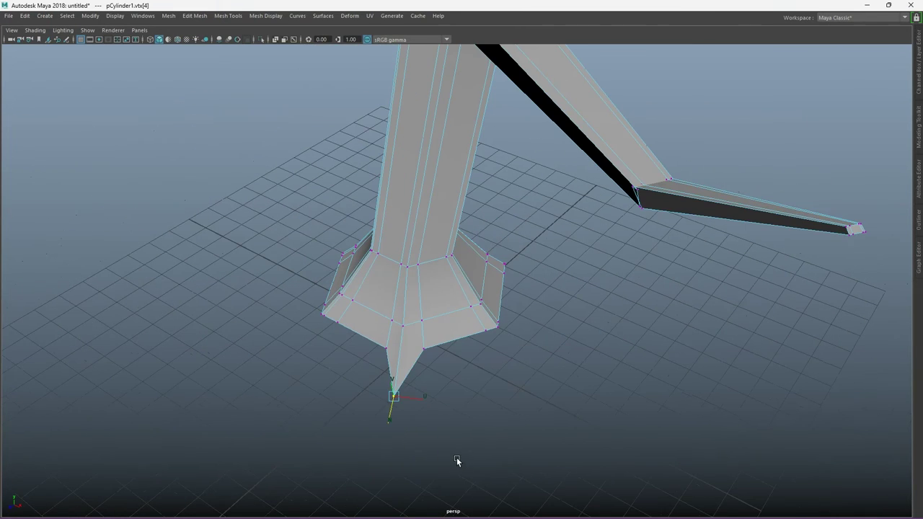
key("ctrl+z")
- Select the base's bottom corner vertices, then return to Object Mode
scroll(481, 372, "up", 5)
left_click(362, 406)
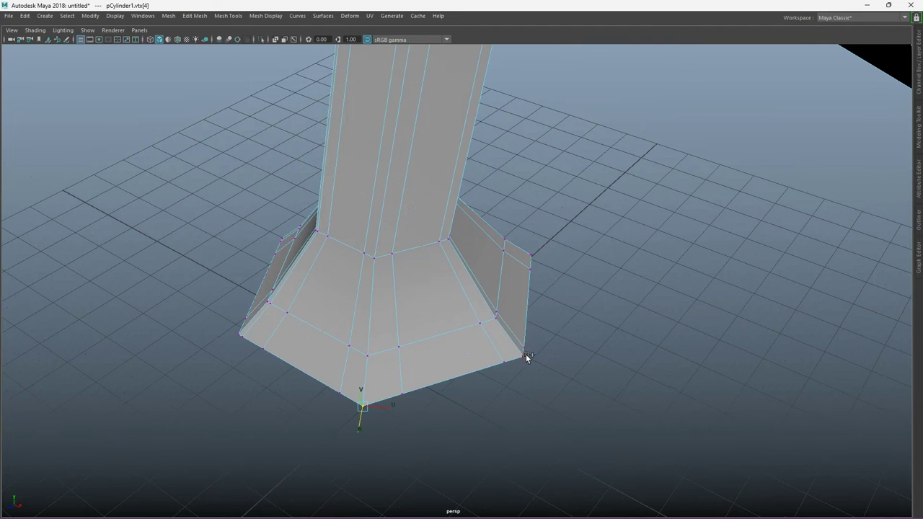
left_click(523, 354, "shift")
left_click(235, 331, "shift")
mouse_move(313, 381)
left_mouse_down("alt")
mouse_move(752, 395)
mouse_move(724, 425)
left_mouse_up("alt")
right_click_drag(437, 344, 479, 218)
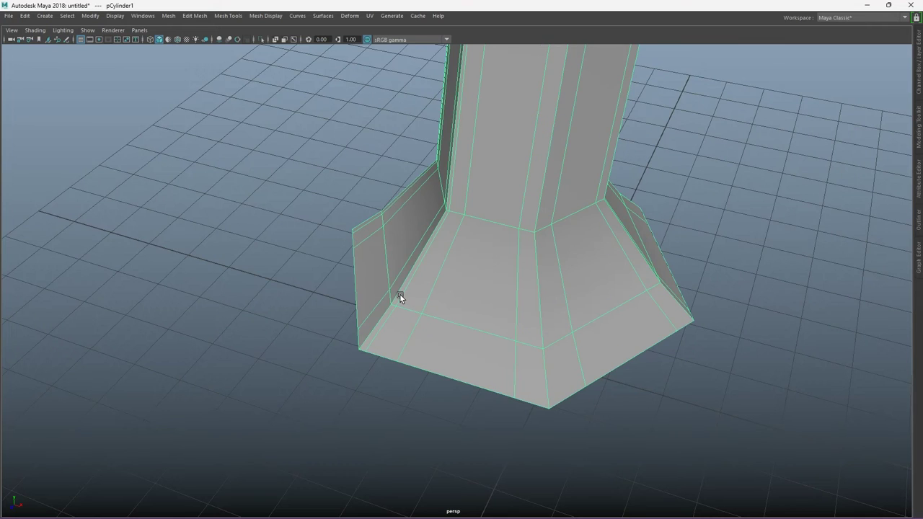
key("F10")
- In vertex mode, select the left, bottom, right and rear outer corners of the base
left_click(407, 287)
right_click_drag(406, 287, 368, 246)
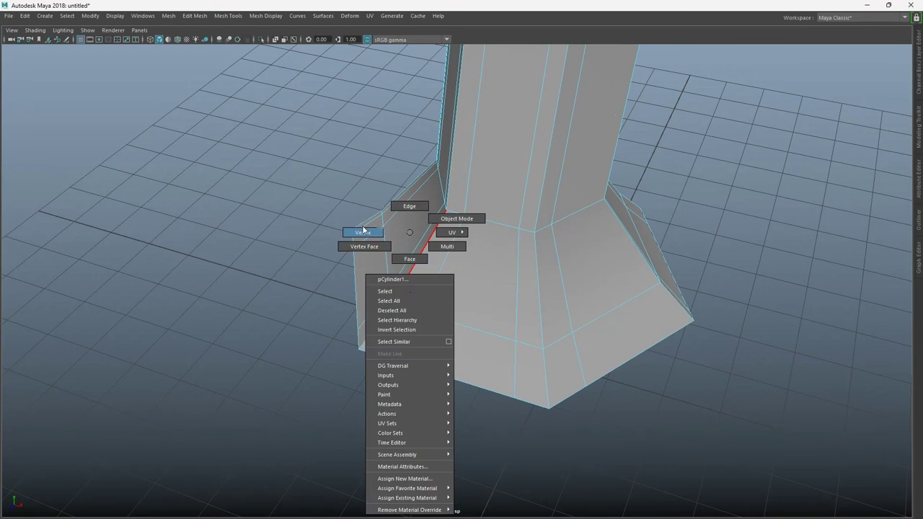
scroll(365, 348, "up", 2)
scroll(388, 351, "up", 2)
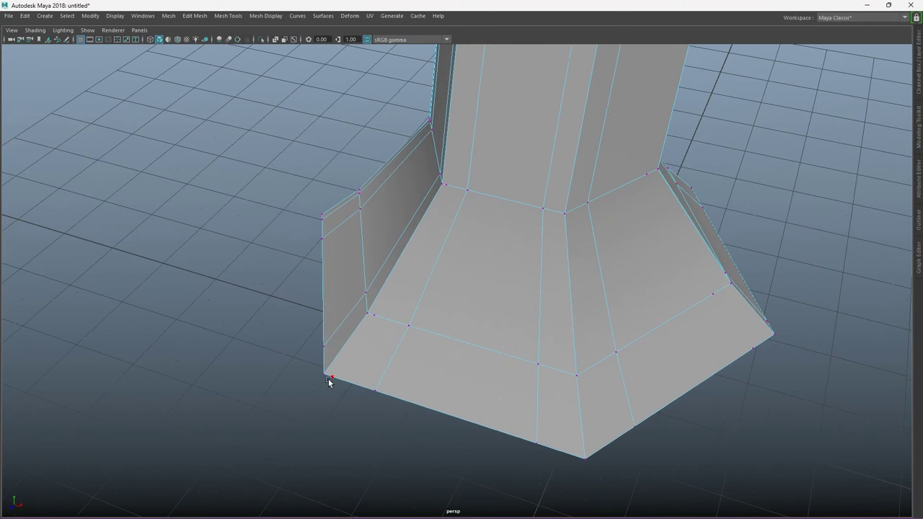
left_click(323, 374)
left_click(584, 456, "shift")
left_click(771, 333, "shift")
mouse_move(358, 286)
left_mouse_down("alt")
mouse_move(362, 274)
mouse_move(497, 296)
mouse_move(162, 303)
mouse_move(550, 406)
mouse_move(424, 336)
mouse_move(70, 331)
left_mouse_up("alt")
left_click(90, 322, "shift")
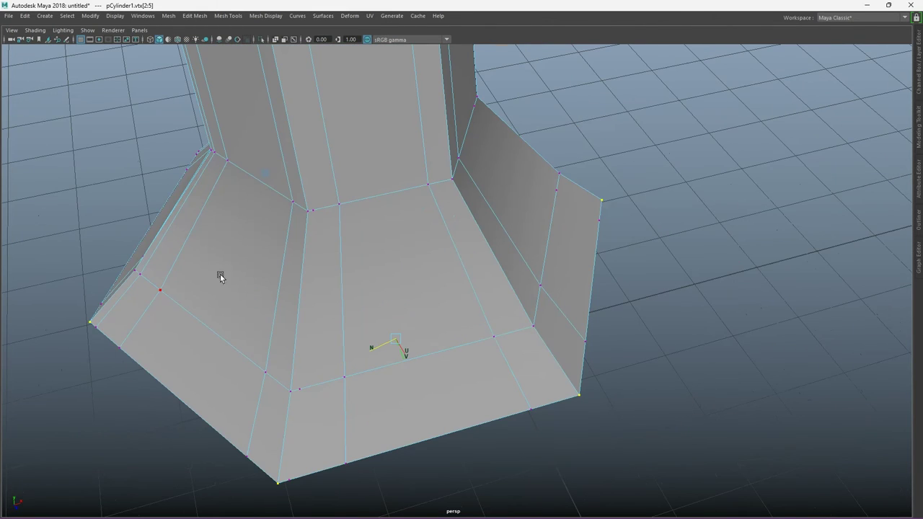
- Add the last outer corners and drag them outward into long pointed root spikes
mouse_move(607, 307)
left_mouse_down("alt")
mouse_move(435, 329)
mouse_move(463, 359)
mouse_move(542, 315)
mouse_move(316, 357)
left_mouse_up("alt")
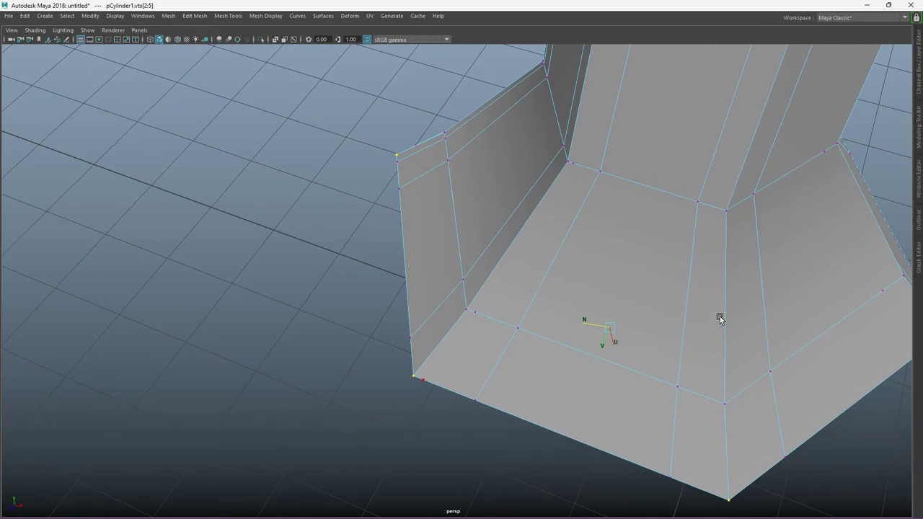
mouse_move(720, 319)
left_mouse_down("alt")
mouse_move(840, 303)
mouse_move(245, 170)
left_mouse_up("alt")
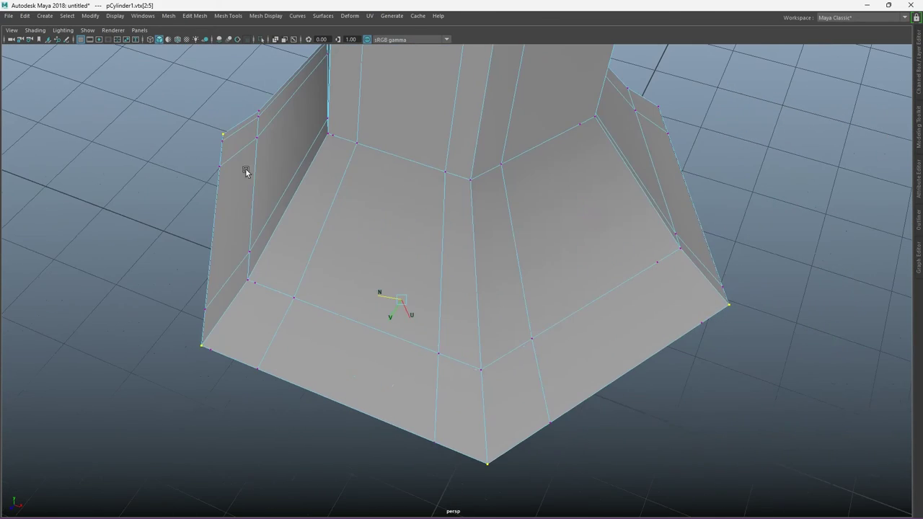
left_click(657, 105, "shift")
mouse_move(680, 202)
left_mouse_down("alt")
mouse_move(250, 220)
mouse_move(182, 67)
mouse_move(51, 151)
mouse_move(822, 362)
mouse_move(531, 282)
mouse_move(277, 162)
mouse_move(474, 184)
left_mouse_up("alt")
mouse_move(556, 145)
left_mouse_down("alt")
mouse_move(354, 140)
mouse_move(869, 140)
mouse_move(560, 227)
mouse_move(622, 192)
mouse_move(346, 192)
left_mouse_up("alt")
left_click(551, 217, "shift")
mouse_move(594, 342)
middle_mouse_down()
mouse_move(433, 364)
mouse_move(448, 409)
mouse_move(450, 485)
mouse_move(465, 373)
middle_mouse_up()
mouse_move(465, 373)
left_mouse_down("alt")
mouse_move(524, 237)
mouse_move(449, 237)
mouse_move(697, 136)
mouse_move(375, 459)
left_mouse_up("alt")
mouse_move(375, 458)
middle_mouse_down()
mouse_move(320, 468)
mouse_move(557, 455)
middle_mouse_up()
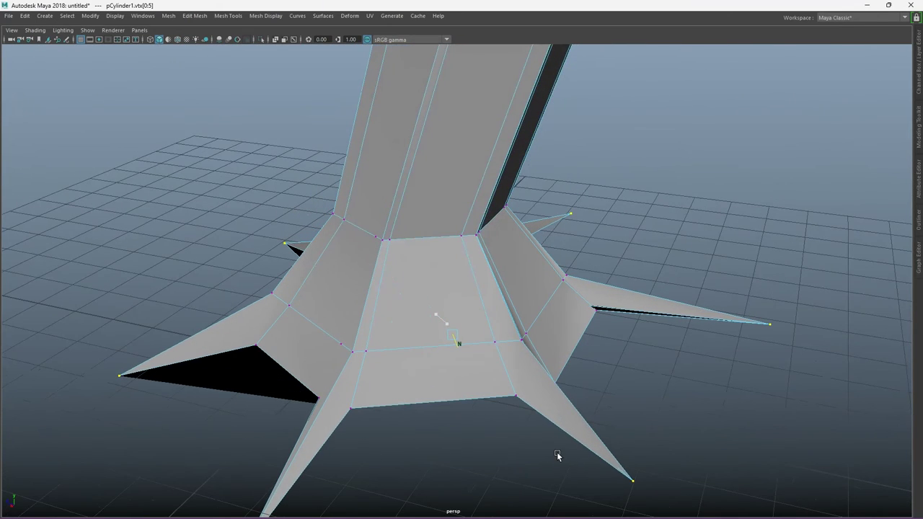
left_click(591, 339)
mouse_move(592, 339)
left_mouse_down("alt")
mouse_move(545, 330)
mouse_move(644, 267)
mouse_move(372, 401)
mouse_move(453, 354)
mouse_move(227, 351)
mouse_move(540, 372)
mouse_move(319, 361)
mouse_move(309, 4)
mouse_move(391, 65)
mouse_move(223, 503)
mouse_move(240, 287)
left_mouse_up("alt")
- Select the four branch-tip vertices and merge them with a Distance Threshold of 1
scroll(390, 189, "down", 5)
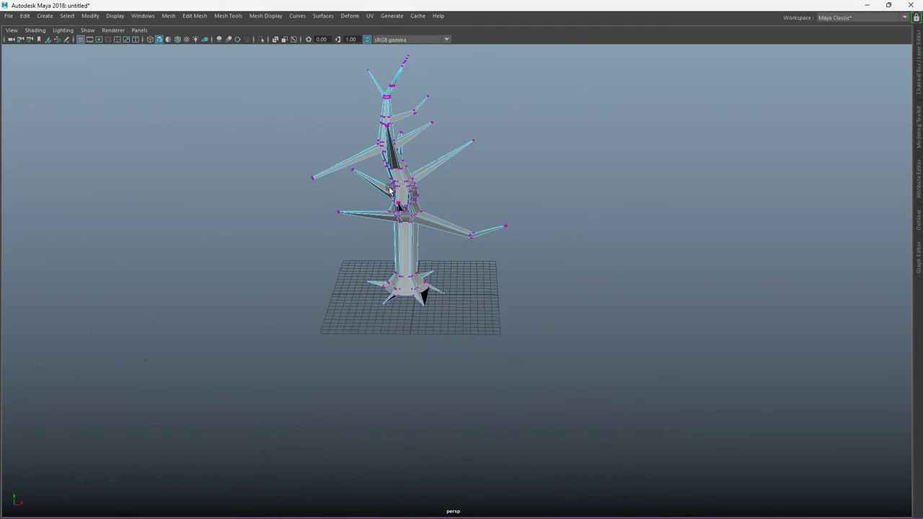
scroll(389, 190, "up", 5)
mouse_move(432, 370)
left_mouse_down("alt")
mouse_move(538, 339)
mouse_move(437, 486)
mouse_move(403, 296)
mouse_move(556, 132)
mouse_move(648, 348)
left_mouse_up("alt")
left_click_drag(364, 224, 409, 282)
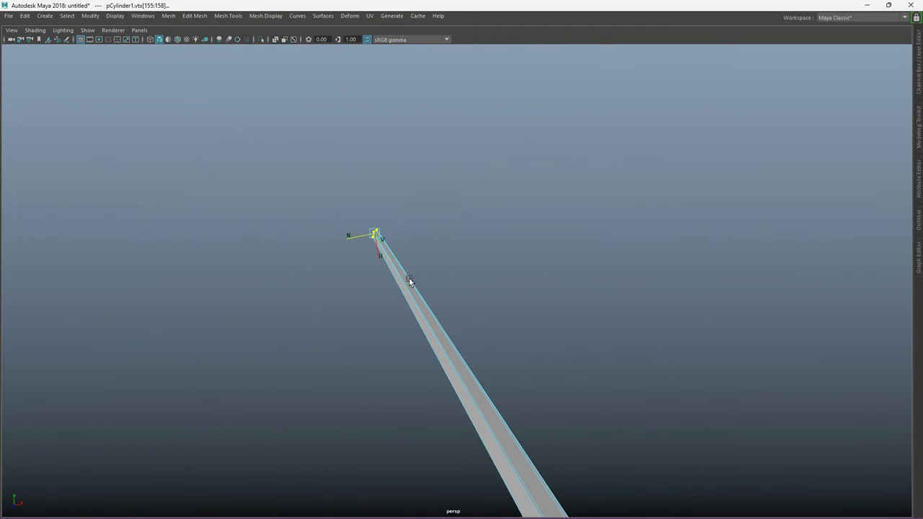
left_click_drag(359, 241, 344, 217)
right_click_drag(377, 232, 412, 196, "shift")
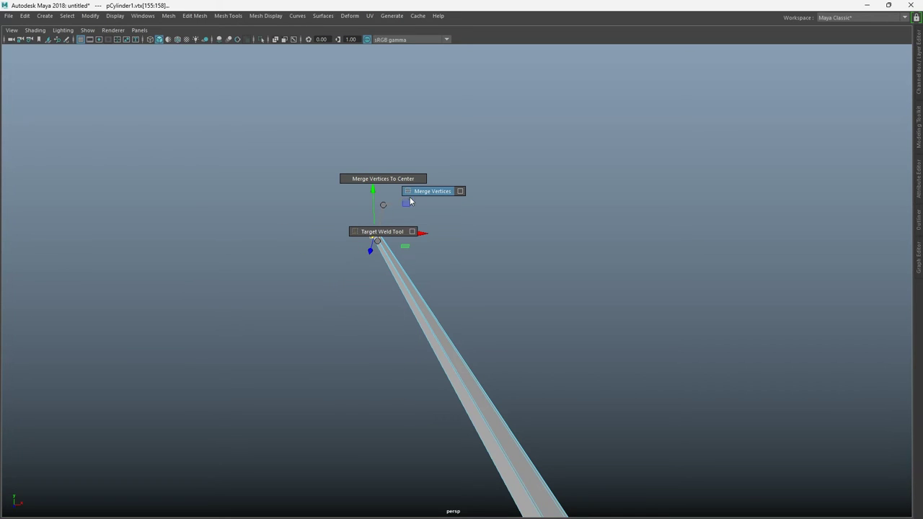
type("1")
key("Return")
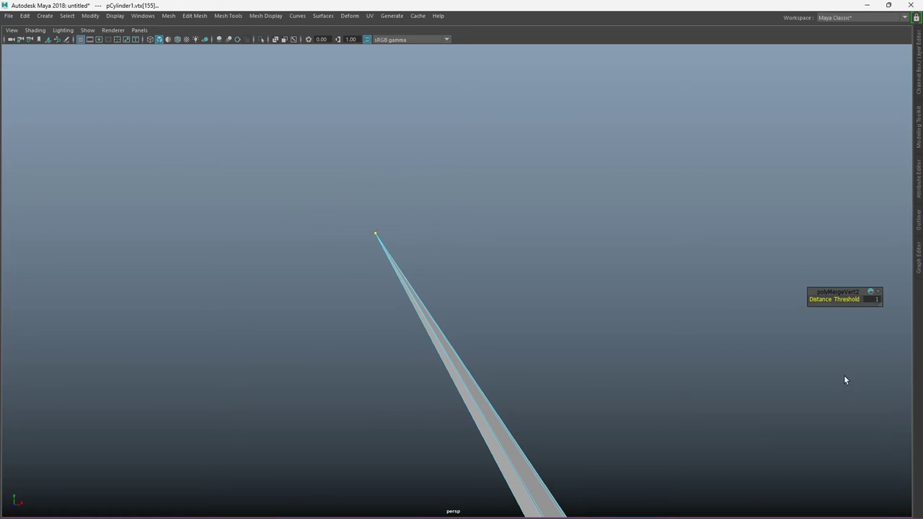
scroll(685, 336, "down", 5)
scroll(562, 151, "up", 3)
scroll(387, 142, "up", 3)
mouse_move(387, 142)
left_mouse_down("alt")
mouse_move(406, 362)
mouse_move(428, 347)
mouse_move(387, 203)
mouse_move(490, 175)
mouse_move(447, 105)
mouse_move(525, 150)
left_mouse_up("alt")
right_click(453, 108, "shift")
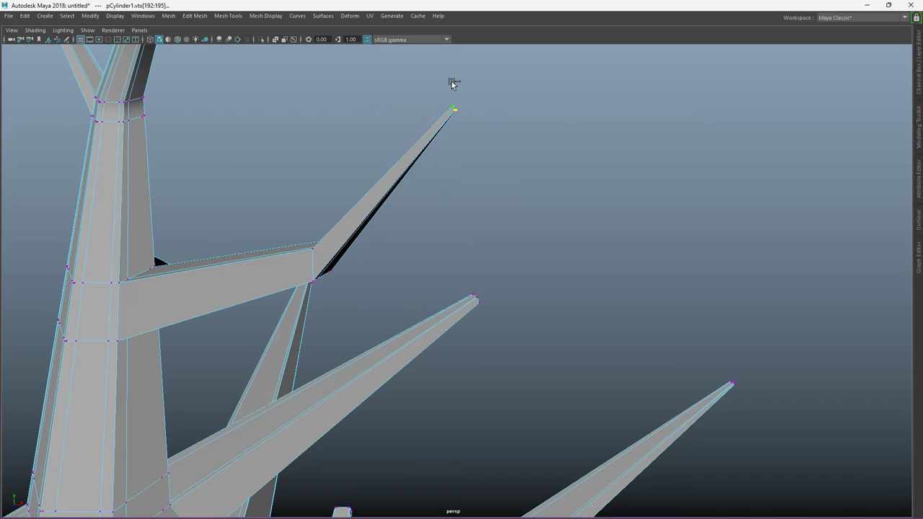
- Merge the vertices of the first three branch tips into single sharp points
right_click_drag(453, 109, 547, 74, "shift")
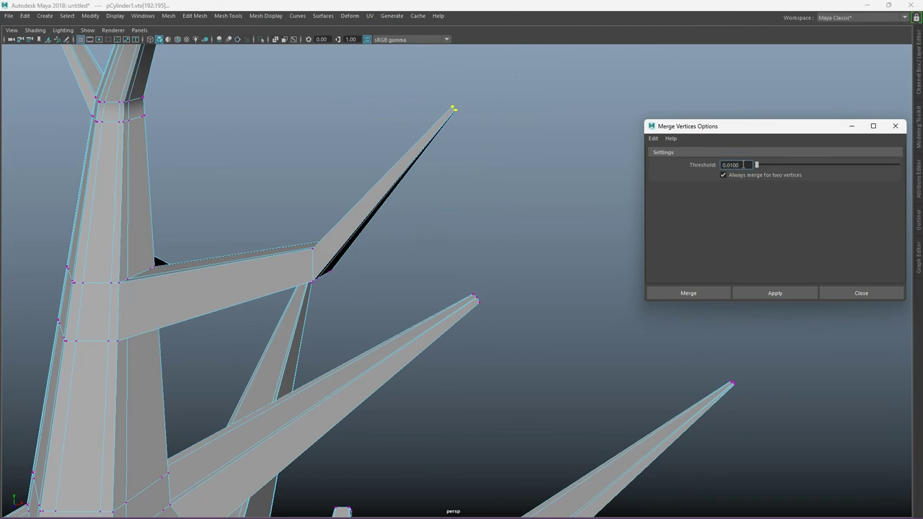
left_click(681, 292)
left_click_drag(457, 275, 519, 342)
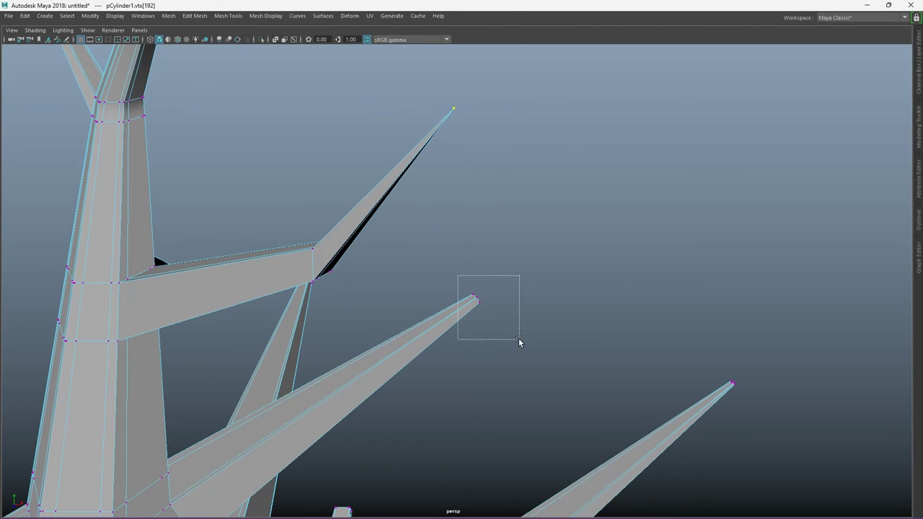
right_click_drag(472, 299, 519, 252, "shift")
scroll(613, 343, "down", 2)
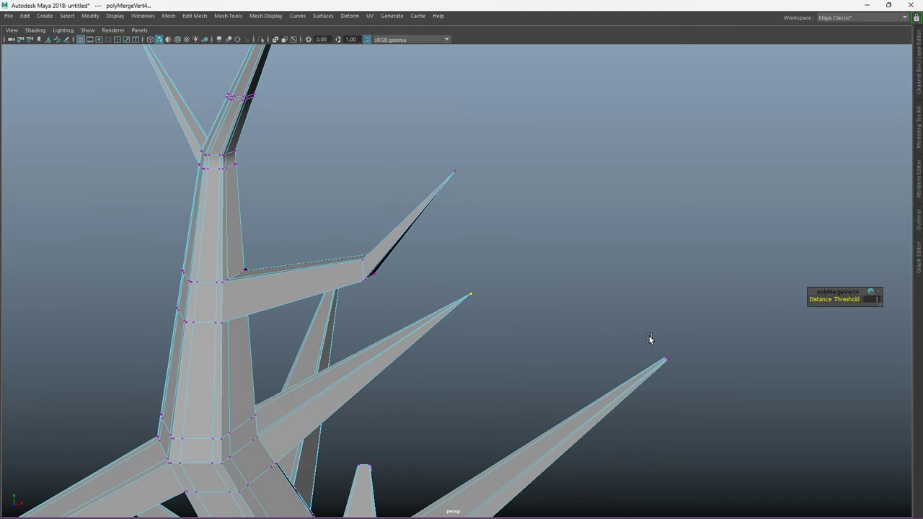
left_click_drag(651, 342, 668, 362)
right_click_drag(668, 362, 674, 356, "shift")
- Merge the tips of the small branch and the neighbouring right and left branches into points
mouse_move(661, 420)
left_mouse_down("alt")
mouse_move(426, 266)
mouse_move(490, 344)
mouse_move(433, 303)
left_mouse_up("alt")
left_click_drag(300, 215, 328, 239)
right_click_drag(306, 206, 362, 179, "shift")
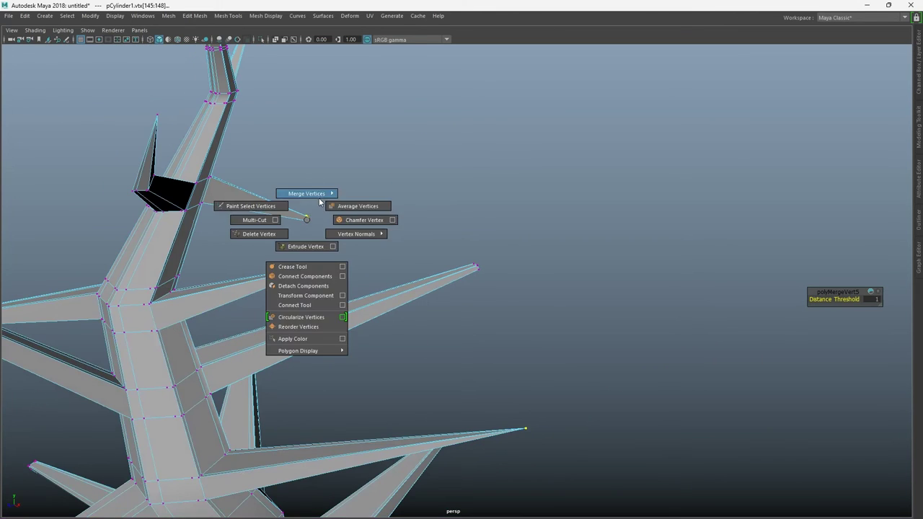
left_click_drag(453, 251, 523, 302)
right_click_drag(478, 239, 523, 222, "shift")
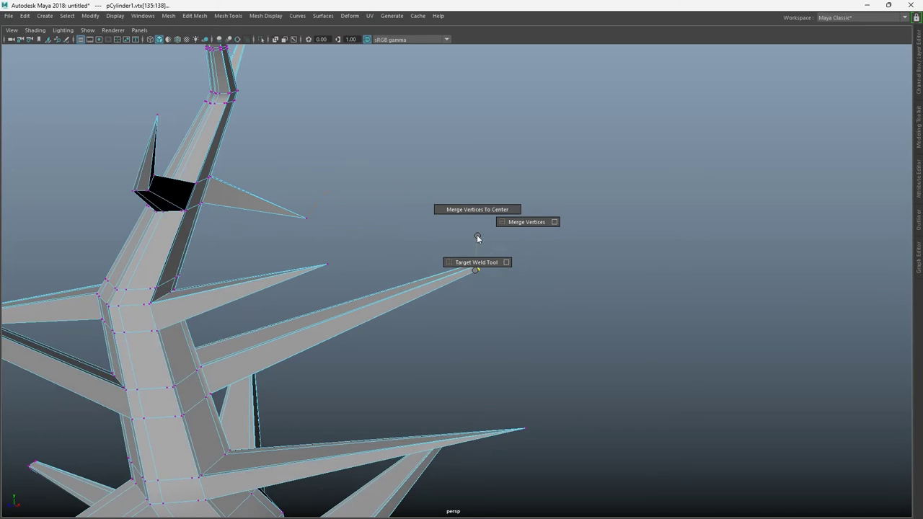
scroll(447, 346, "down", 3)
left_click_drag(31, 208, 69, 252)
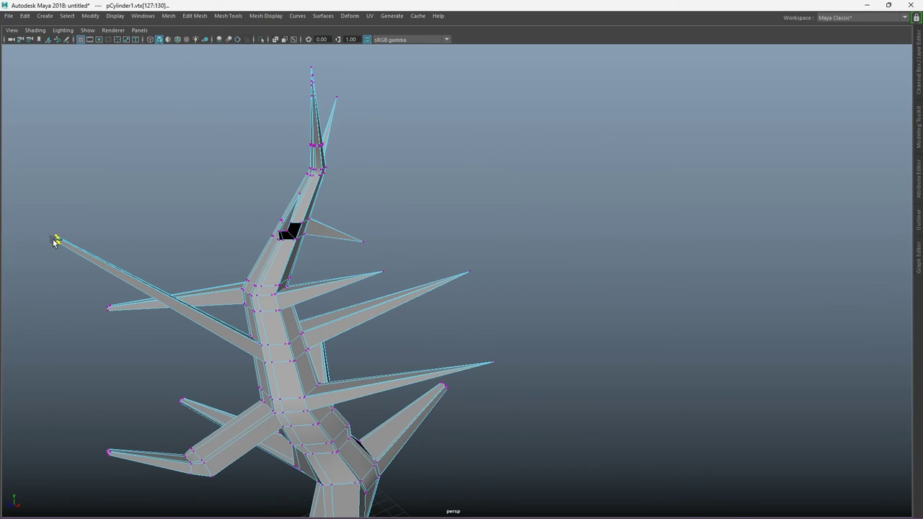
right_click_drag(97, 247, 122, 211, "shift")
left_click_drag(94, 292, 144, 336)
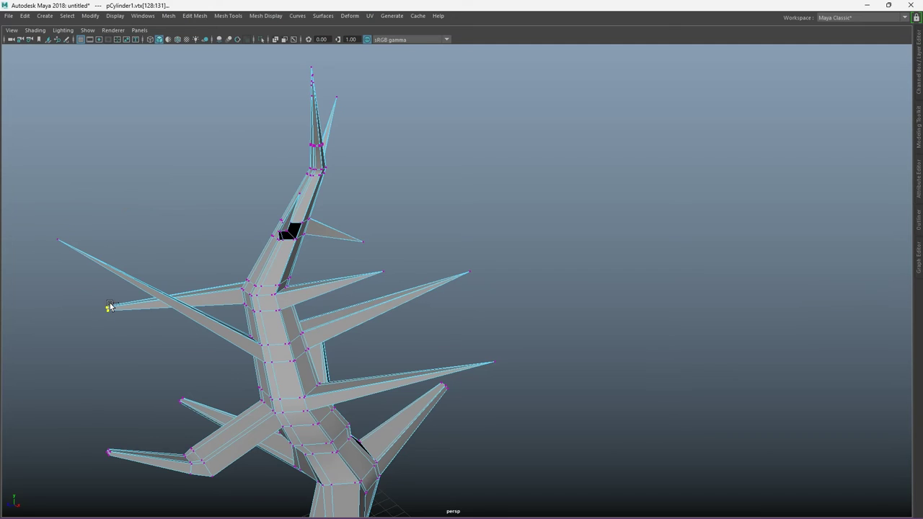
mouse_move(108, 306)
right_mouse_down("shift")
mouse_move(139, 272)
mouse_move(164, 269)
right_mouse_up("shift")
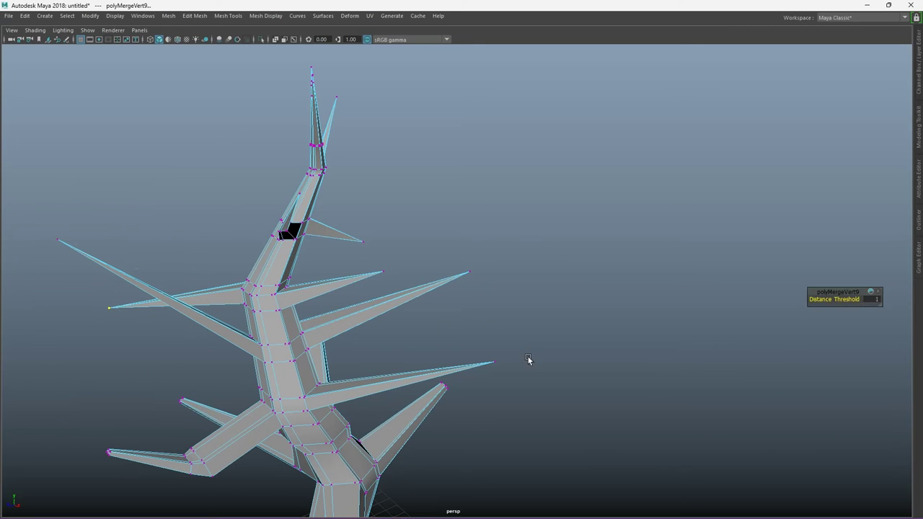
- Collapse the lower-left branch tips and the right branch tip into single sharp points
mouse_move(527, 359)
left_mouse_down("alt")
mouse_move(183, 305)
mouse_move(213, 246)
left_mouse_up("alt")
scroll(181, 302, "up", 3)
scroll(173, 286, "up", 2)
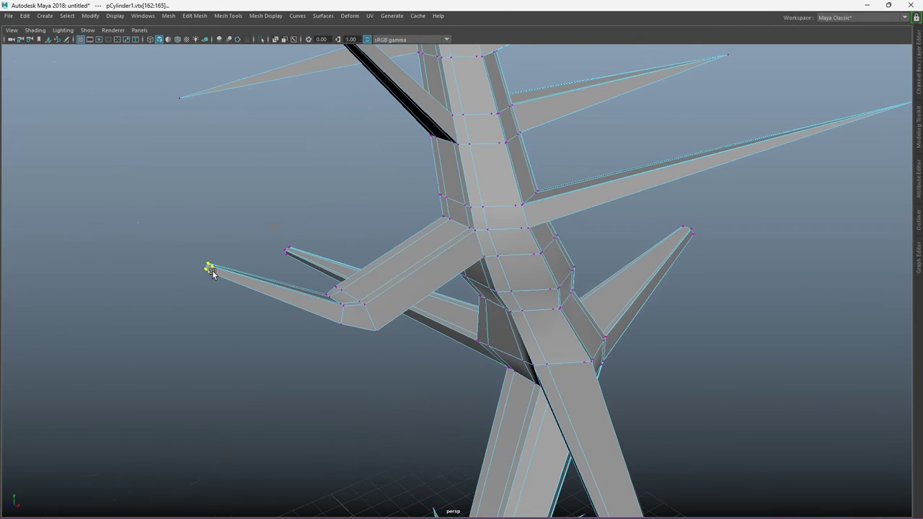
right_click_drag(212, 272, 267, 227, "shift")
left_click_drag(313, 267, 285, 247)
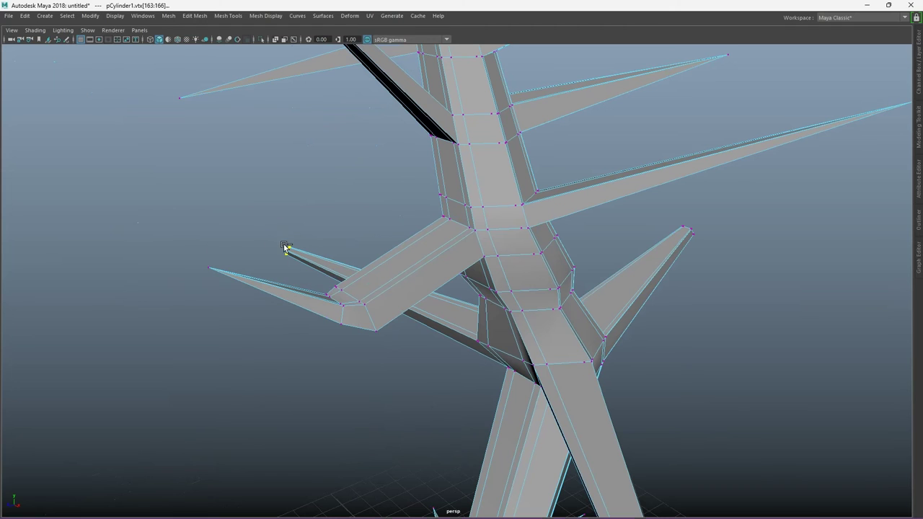
right_click_drag(287, 245, 323, 202, "shift")
mouse_move(682, 218)
left_mouse_down()
mouse_move(710, 240)
mouse_move(601, 387)
mouse_move(531, 337)
mouse_move(731, 261)
mouse_move(625, 180)
mouse_move(651, 207)
left_mouse_up()
right_click(688, 231, "shift")
left_click(711, 192)
- Merge the right branch tip's vertices into a single sharp point
right_click(650, 206, "shift")
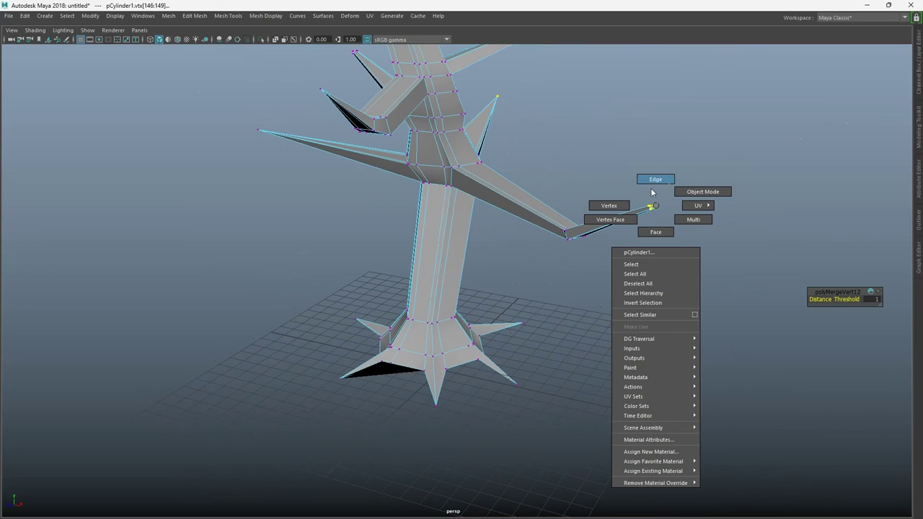
right_click_drag(651, 206, 714, 156, "shift")
scroll(551, 359, "up", 5)
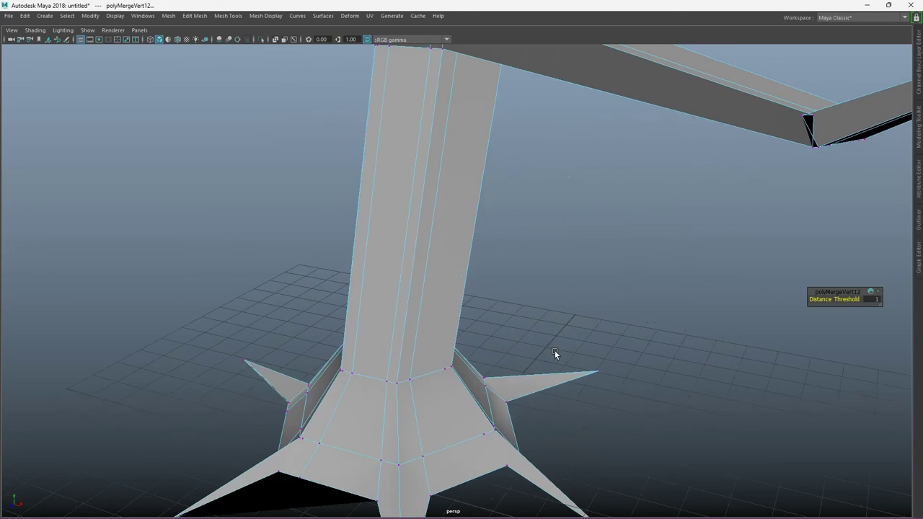
- Lift the root base's vertex rings and spike tips higher up the trunk for a taller flare
mouse_move(554, 353)
left_mouse_down("alt")
mouse_move(533, 310)
mouse_move(579, 267)
mouse_move(563, 325)
mouse_move(443, 385)
mouse_move(512, 354)
mouse_move(624, 406)
left_mouse_up("alt")
key("w")
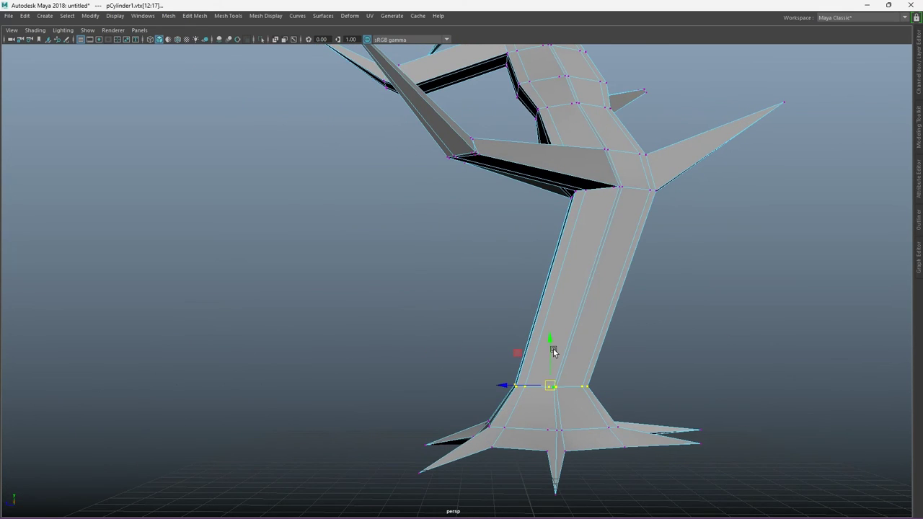
left_click_drag(554, 351, 552, 249)
key("ctrl+z")
left_click_drag(367, 342, 820, 464)
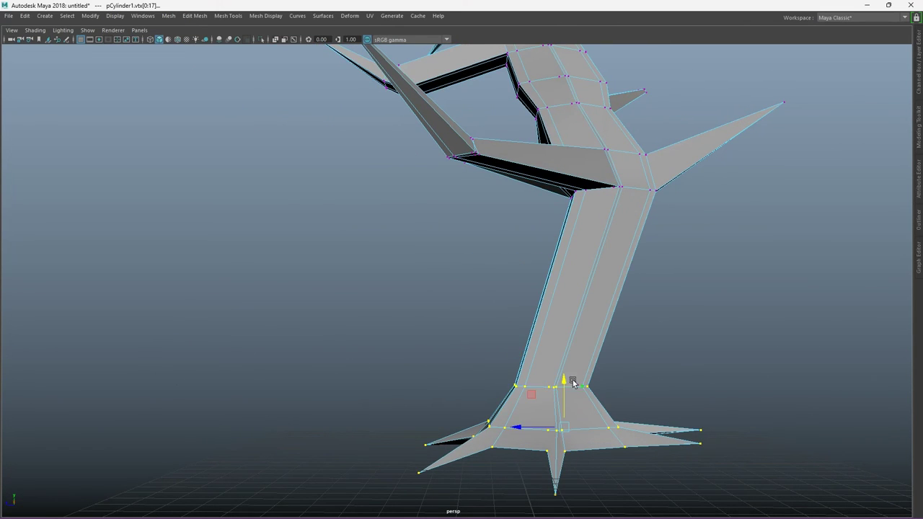
left_click_drag(573, 382, 563, 313)
mouse_move(515, 385)
left_mouse_down()
mouse_move(670, 330)
mouse_move(567, 432)
mouse_move(422, 367)
left_mouse_up()
left_click(671, 330)
scroll(596, 350, "down", 5)
scroll(530, 314, "up", 3)
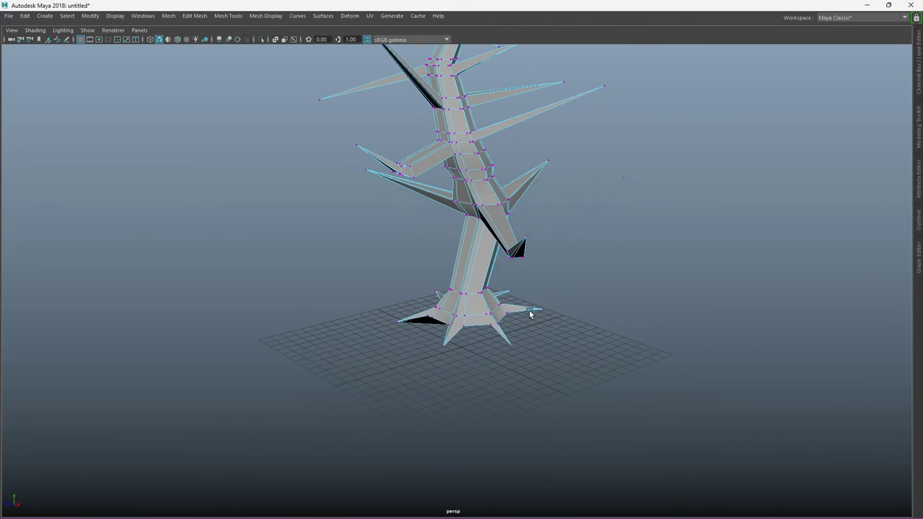
left_click_drag(487, 186, 381, 216, "alt")
key("F8")
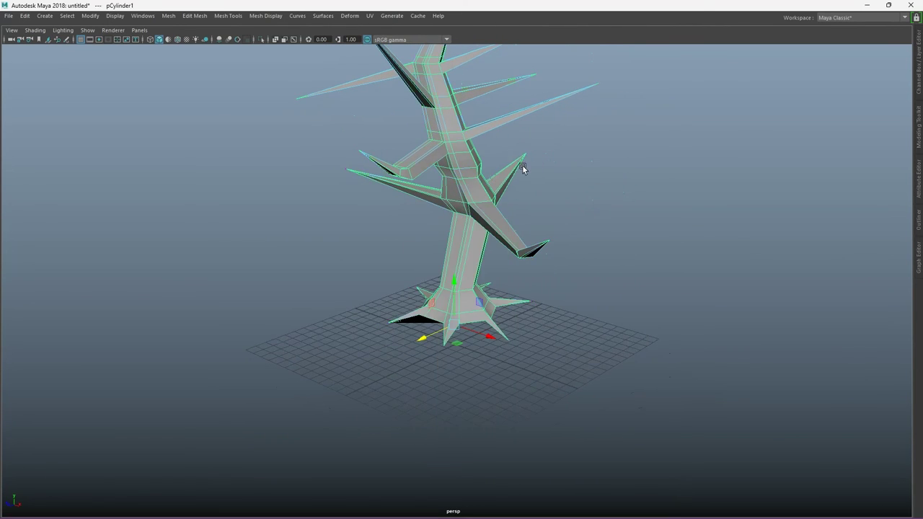
left_click_drag(464, 291, 505, 295)
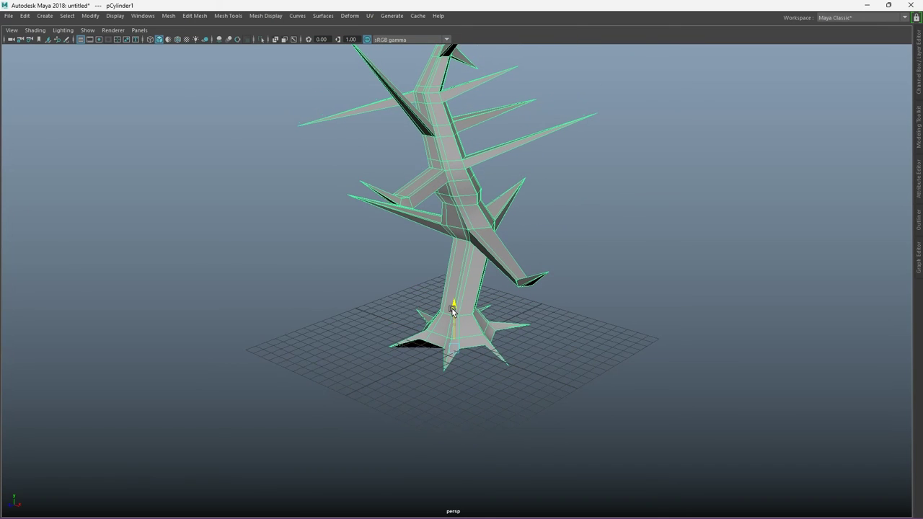
left_click(682, 367)
mouse_move(682, 367)
left_mouse_down("alt")
mouse_move(262, 250)
mouse_move(627, 286)
mouse_move(592, 264)
left_mouse_up("alt")
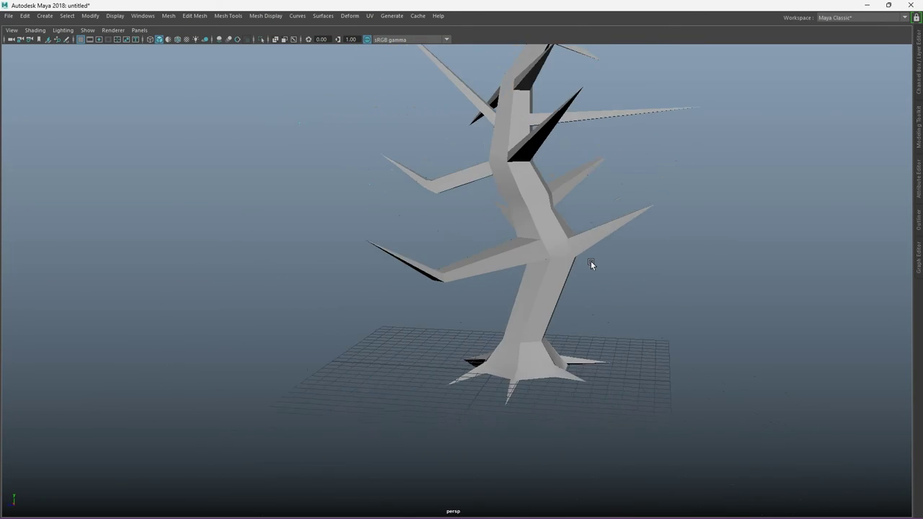
scroll(507, 298, "down", 3)
mouse_move(507, 296)
right_mouse_down("alt")
mouse_move(210, 295)
mouse_move(565, 281)
right_mouse_up("alt")
left_click(565, 281)
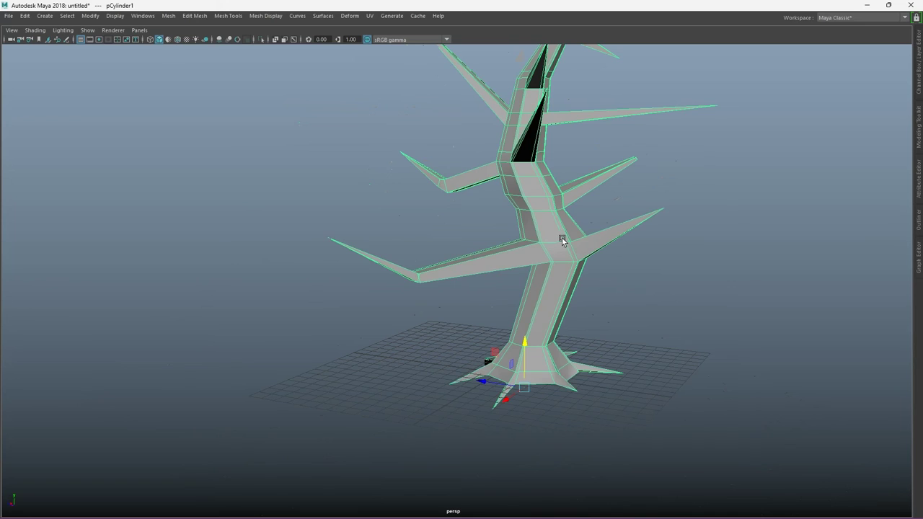
key("3")
left_click(700, 290)
right_click_drag(531, 350, 593, 291, "alt")
left_click_drag(593, 292, 675, 426, "alt")
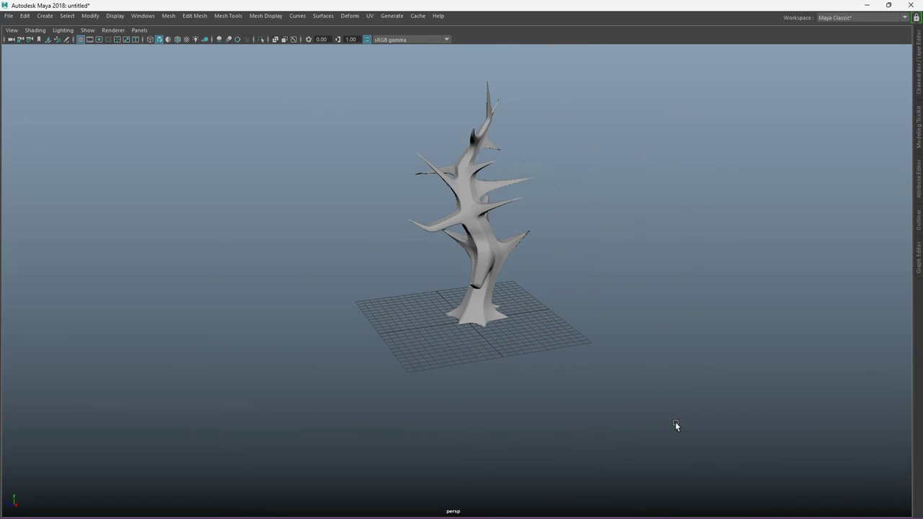
left_click(495, 258)
key("1")
right_click_drag(495, 258, 540, 289, "alt")
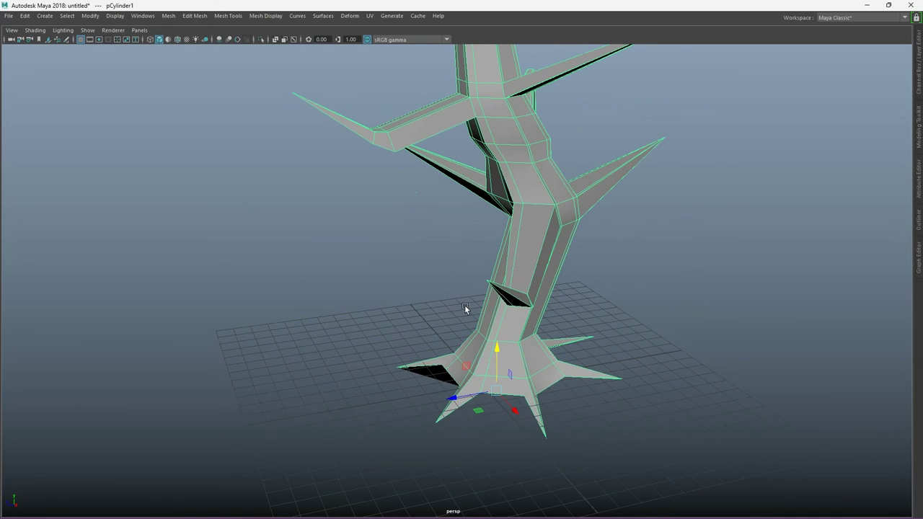
key("3")
right_click_drag(465, 308, 670, 303, "alt")
left_click(670, 302)
mouse_move(670, 303)
left_mouse_down("alt")
mouse_move(361, 309)
mouse_move(628, 221)
mouse_move(246, 271)
mouse_move(377, 383)
mouse_move(697, 336)
mouse_move(418, 354)
mouse_move(733, 208)
mouse_move(315, 169)
mouse_move(377, 233)
mouse_move(192, 222)
mouse_move(425, 241)
mouse_move(287, 287)
mouse_move(221, 326)
mouse_move(422, 108)
mouse_move(149, 43)
mouse_move(470, 191)
mouse_move(484, 285)
mouse_move(224, 122)
mouse_move(392, 204)
mouse_move(434, 291)
left_mouse_up("alt")
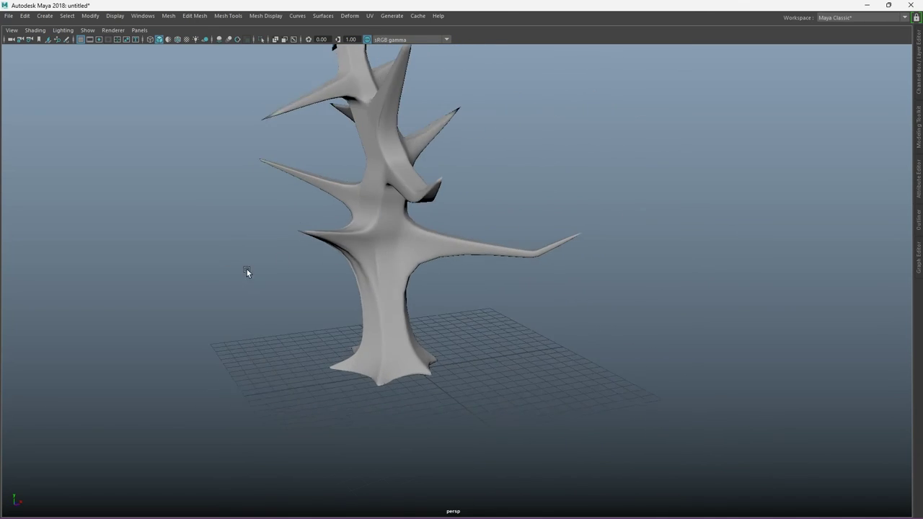
mouse_move(568, 210)
left_mouse_down("alt")
mouse_move(223, 336)
mouse_move(605, 312)
mouse_move(431, 282)
left_mouse_up("alt")
left_click(438, 279)
key("1")
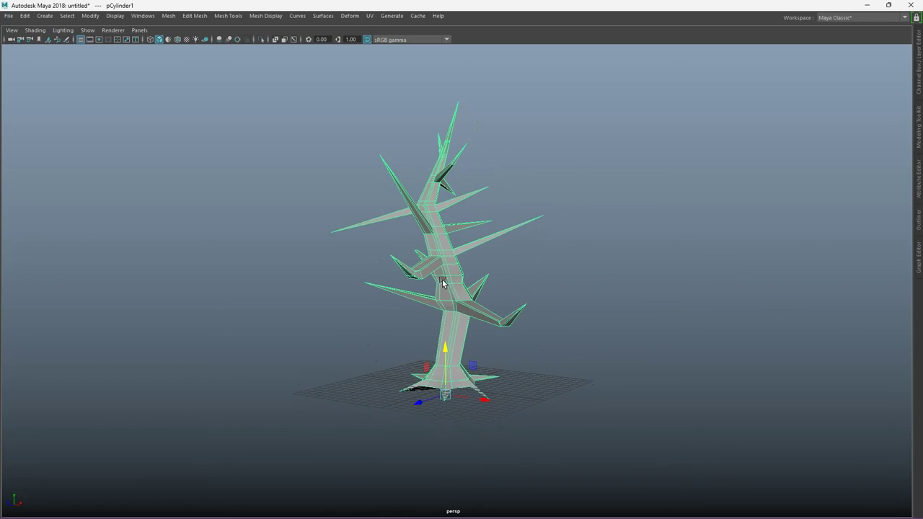
scroll(449, 325, "up", 5)
scroll(490, 330, "up", 3)
mouse_move(470, 330)
left_mouse_down("alt")
mouse_move(471, 351)
mouse_move(501, 350)
mouse_move(706, 289)
left_mouse_up("alt")
scroll(706, 289, "up", 4)
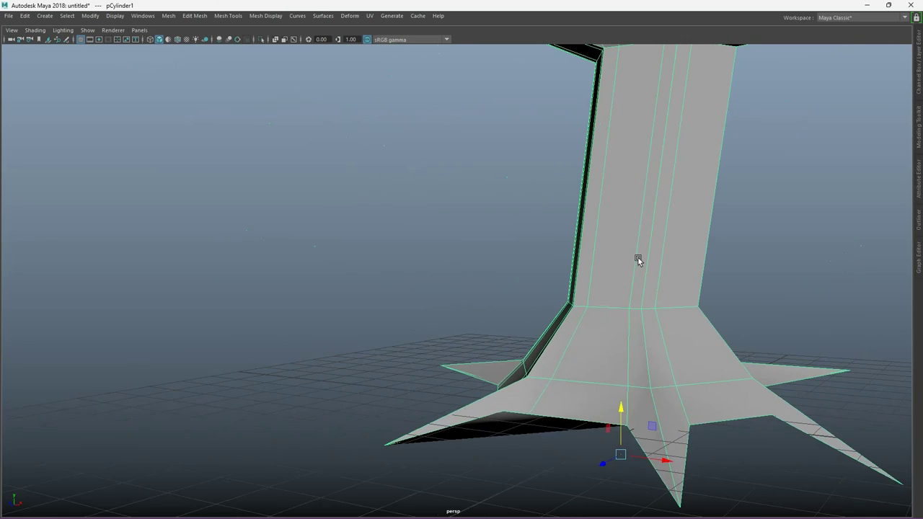
- Insert two lengthwise edge loops running up the lower trunk
right_click_drag(638, 257, 639, 209)
left_click(637, 238)
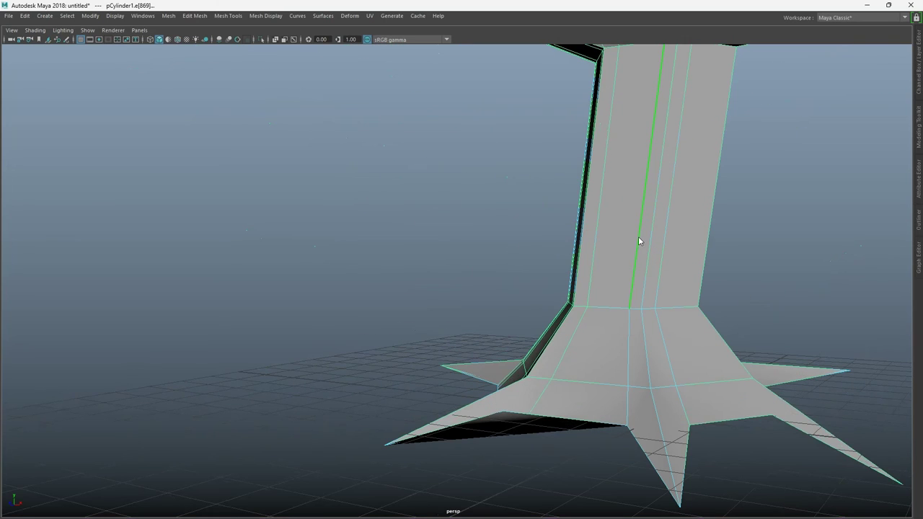
right_click_drag(638, 240, 628, 250, "shift")
left_click(624, 314)
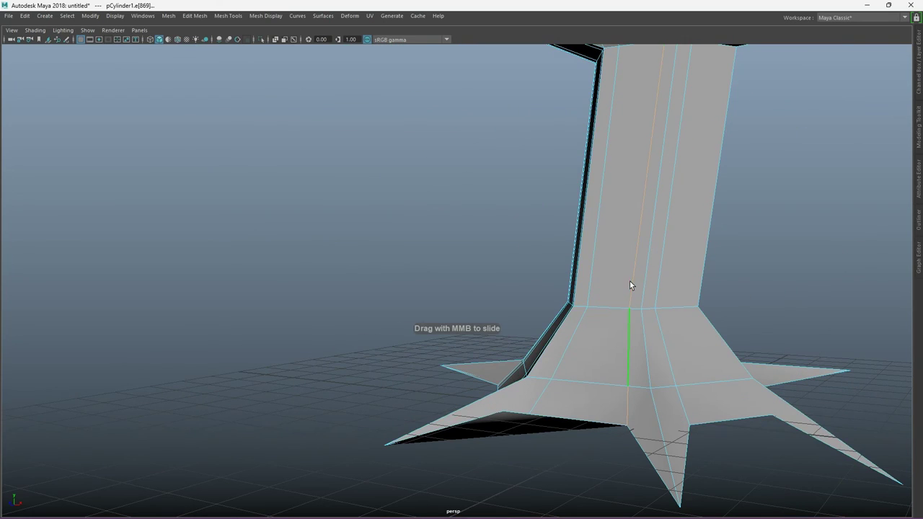
left_click(630, 282)
left_click(657, 292)
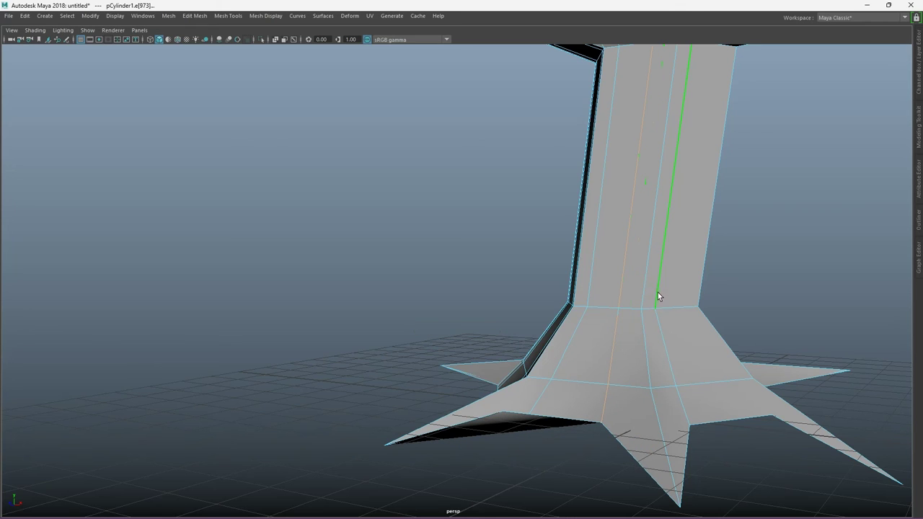
- Add further edge loops beside the trunk edges down across the root flare
right_click_drag(658, 292, 660, 300, "shift")
left_click(655, 269)
left_click(661, 339)
mouse_move(663, 331)
right_mouse_down("shift")
mouse_move(655, 422)
mouse_move(651, 407)
right_mouse_up("shift")
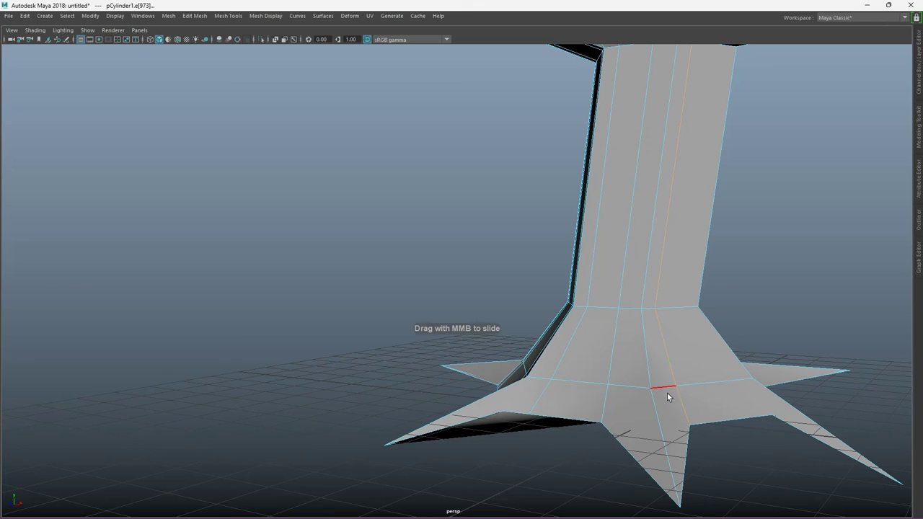
left_click(825, 325)
right_click_drag(825, 325, 445, 220, "alt")
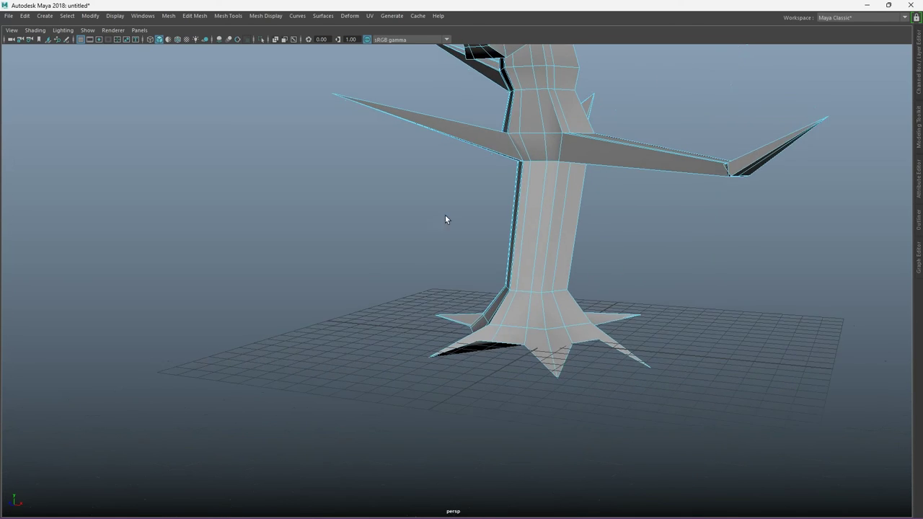
scroll(476, 231, "down", 5)
mouse_move(507, 241)
left_mouse_down("alt")
mouse_move(527, 311)
mouse_move(560, 313)
left_mouse_up("alt")
scroll(528, 311, "up", 10)
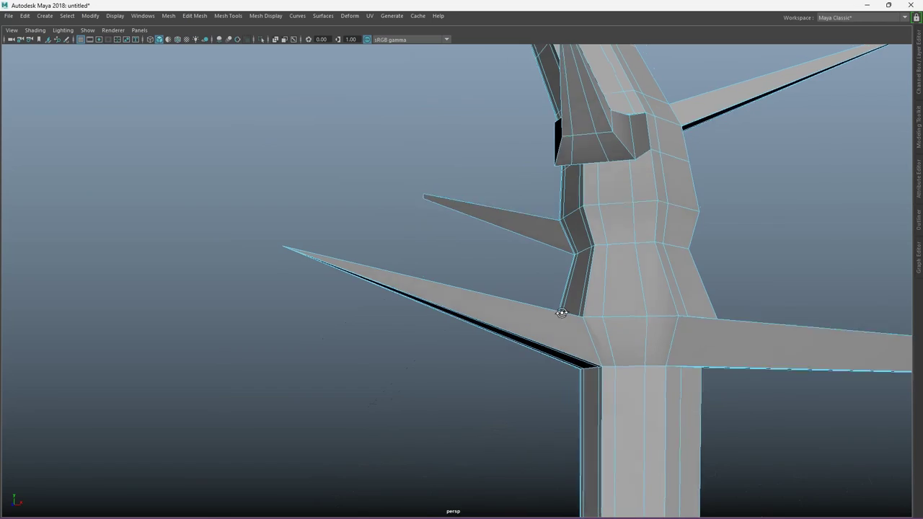
scroll(560, 312, "down", 5)
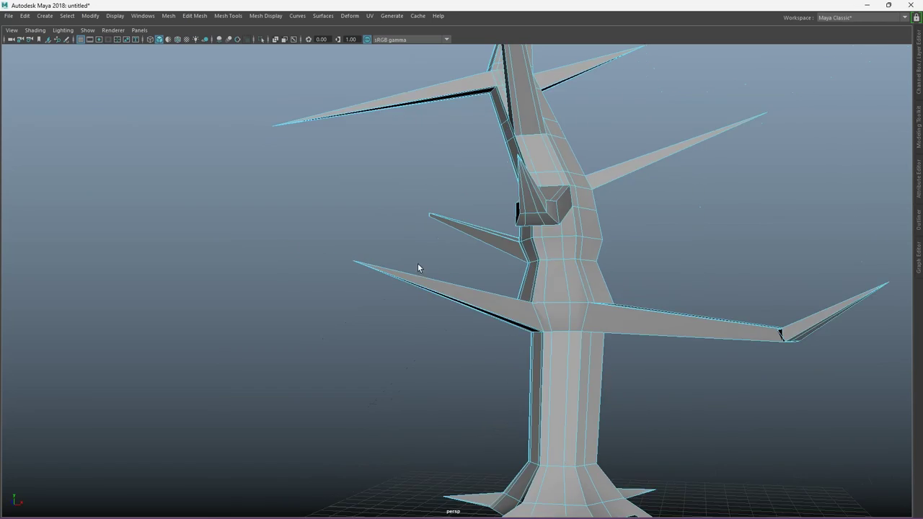
- Select an edge at the branch junction and push it inward
left_click_drag(417, 263, 445, 387, "alt")
scroll(444, 365, "up", 5)
scroll(444, 365, "up", 3)
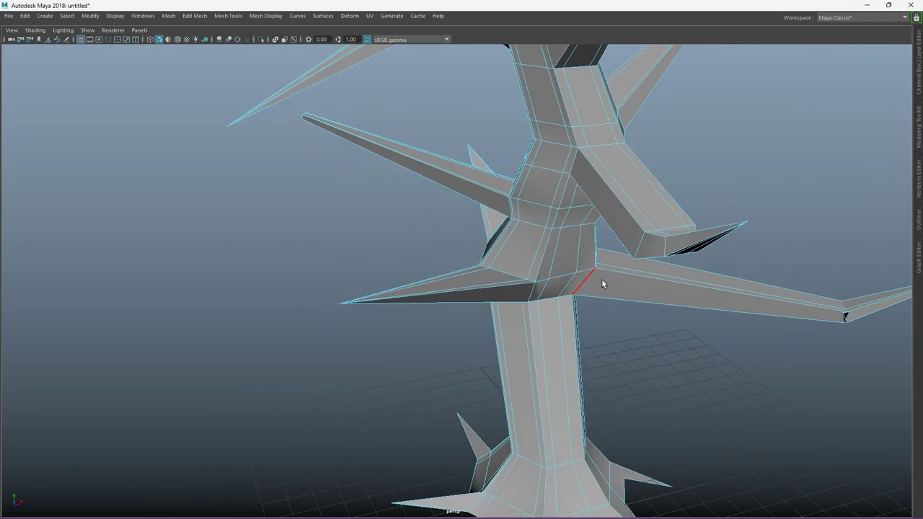
mouse_move(560, 323)
left_mouse_down("alt")
mouse_move(653, 358)
mouse_move(449, 426)
left_mouse_up("alt")
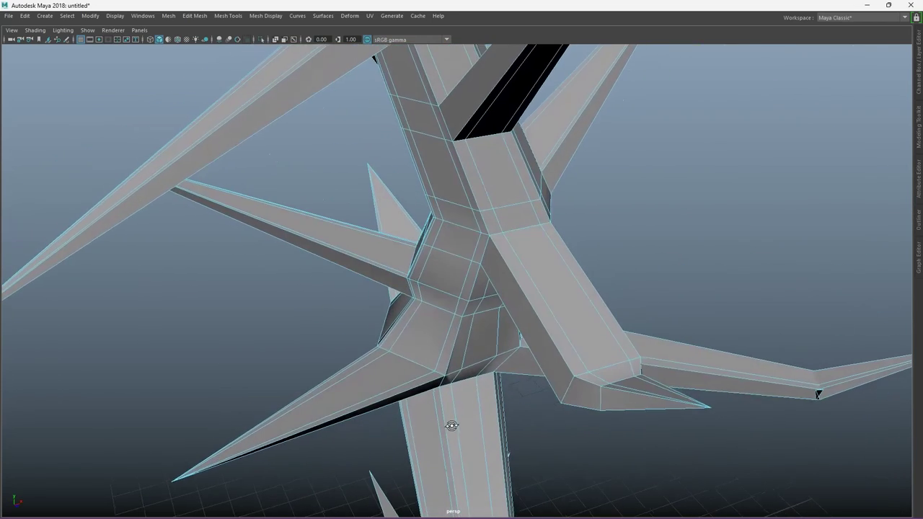
left_click(593, 374)
mouse_move(567, 387)
left_mouse_down("alt")
mouse_move(578, 275)
mouse_move(549, 474)
mouse_move(557, 456)
left_mouse_up("alt")
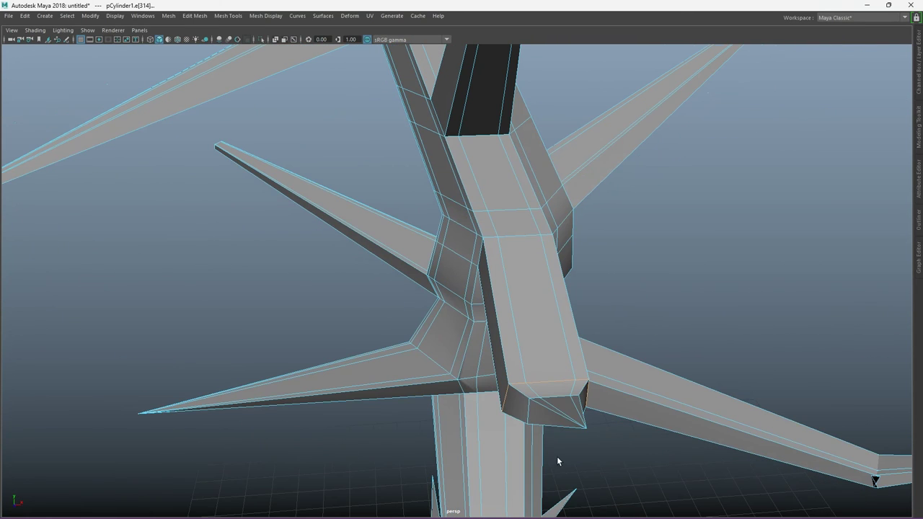
mouse_move(539, 400)
left_mouse_down()
mouse_move(541, 415)
mouse_move(622, 419)
mouse_move(706, 356)
mouse_move(727, 377)
mouse_move(490, 296)
mouse_move(466, 276)
mouse_move(544, 372)
mouse_move(231, 257)
mouse_move(217, 230)
left_mouse_up()
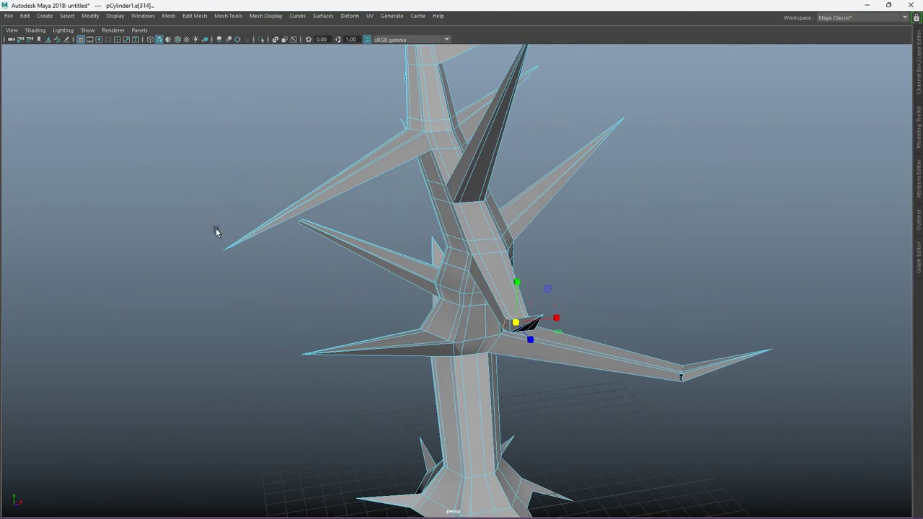
- Raise the long left branch's tip vertex up and sideways so the branch angles sharply upward
right_click_drag(243, 231, 195, 231)
left_click_drag(186, 232, 240, 273)
left_click_drag(220, 222, 224, 136)
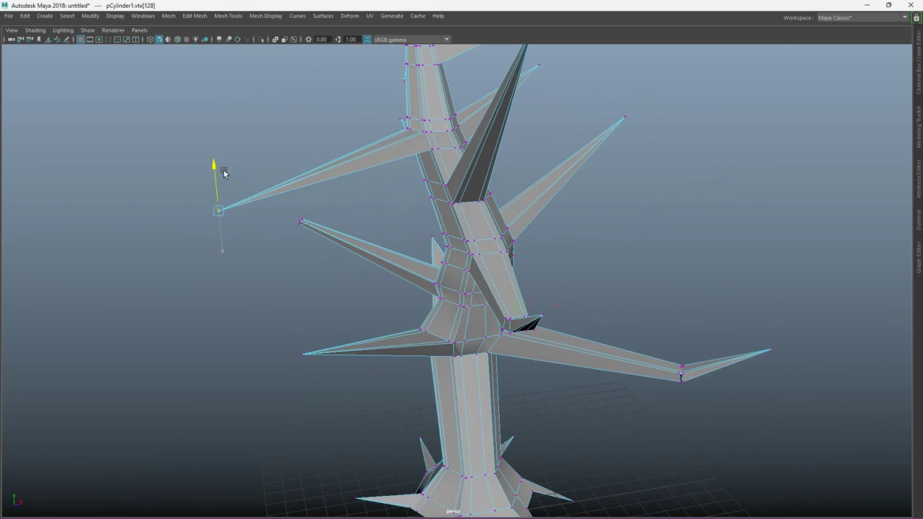
mouse_move(247, 171)
left_mouse_down()
mouse_move(287, 167)
mouse_move(255, 108)
mouse_move(255, 59)
mouse_move(312, 73)
left_mouse_up()
left_click(597, 171)
scroll(597, 171, "down", 5)
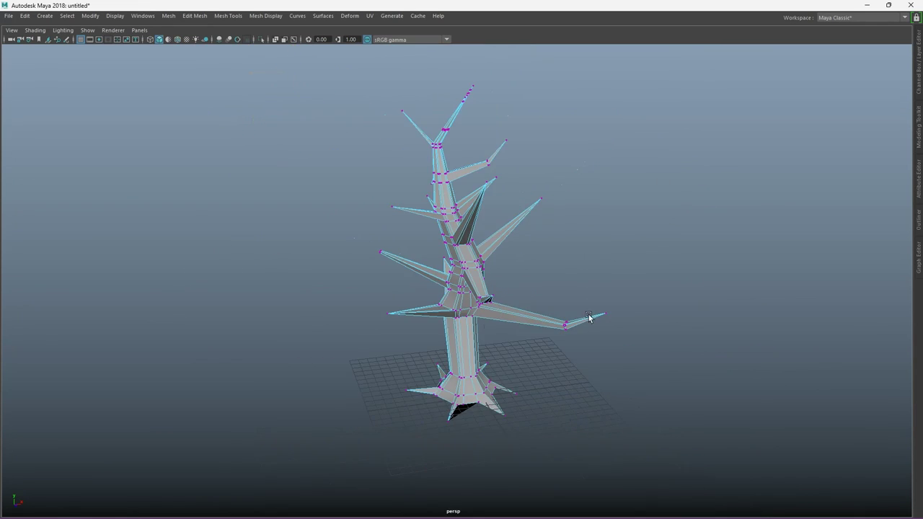
mouse_move(598, 171)
left_mouse_down("alt")
mouse_move(526, 329)
mouse_move(849, 344)
mouse_move(567, 277)
mouse_move(465, 345)
left_mouse_up("alt")
key("F8")
left_click(849, 343)
scroll(463, 248, "up", 5)
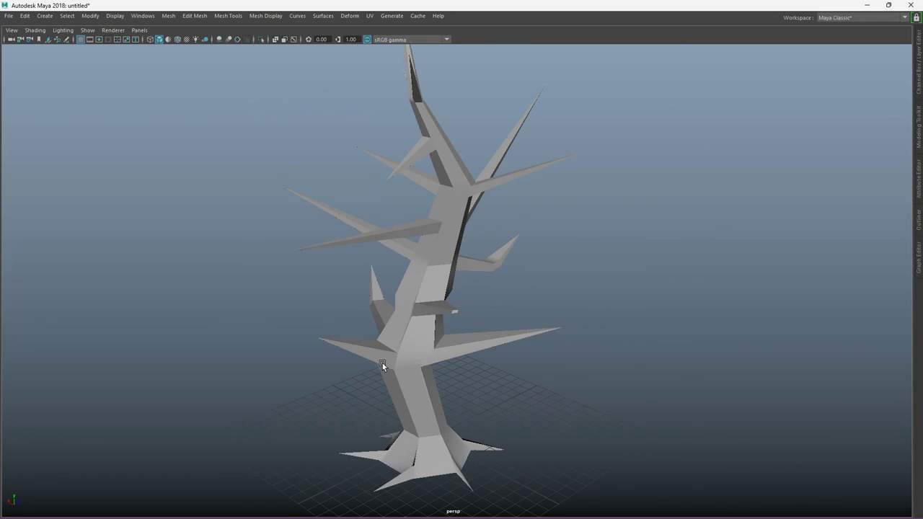
left_click(382, 363)
scroll(411, 356, "down", 3)
scroll(468, 335, "up", 6)
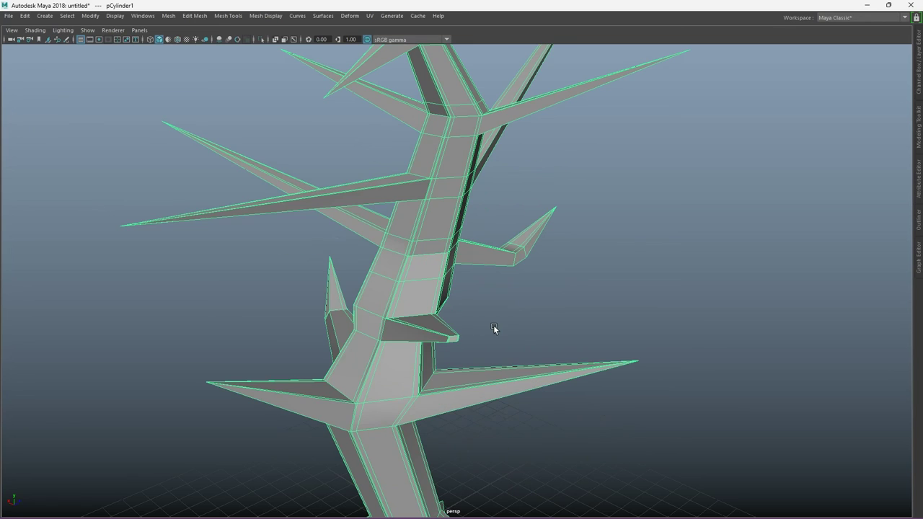
key("3")
left_click(567, 259)
scroll(567, 259, "down", 3)
mouse_move(566, 259)
left_mouse_down("alt")
mouse_move(318, 254)
mouse_move(776, 291)
mouse_move(325, 385)
mouse_move(470, 289)
mouse_move(515, 374)
mouse_move(475, 341)
left_mouse_up("alt")
left_click(475, 342)
key("1")
scroll(475, 342, "up", 4)
scroll(499, 366, "up", 3)
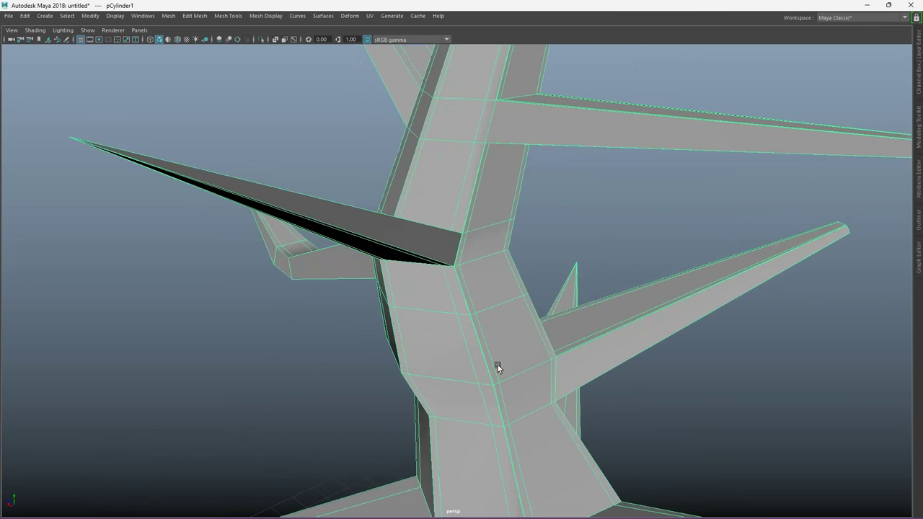
right_click_drag(497, 365, 490, 206)
left_click(484, 342)
mouse_move(628, 413)
left_mouse_down("alt")
mouse_move(386, 396)
mouse_move(526, 377)
left_mouse_up("alt")
scroll(505, 332, "up", 3)
left_click(495, 333)
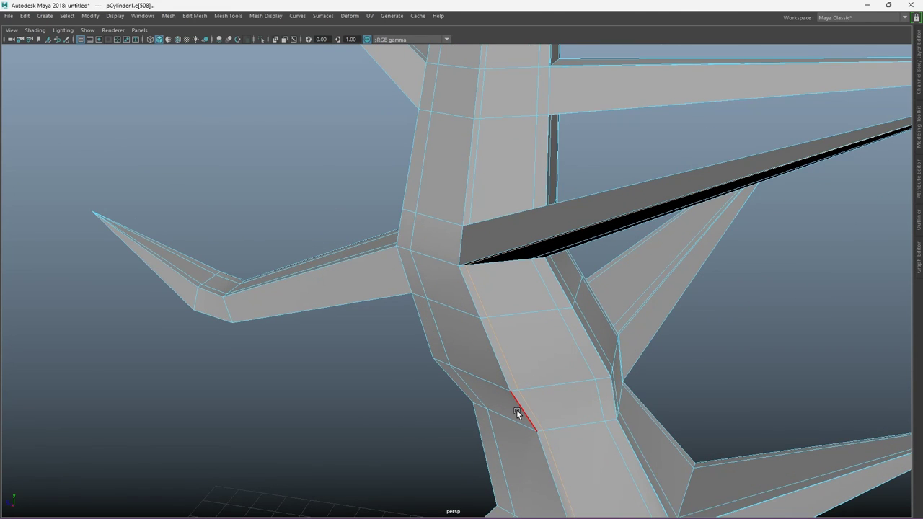
- Pick the Insert Edge Loop Tool and zoom in on the bent upper trunk section
scroll(517, 413, "down", 5)
right_click_drag(599, 435, 483, 454, "shift")
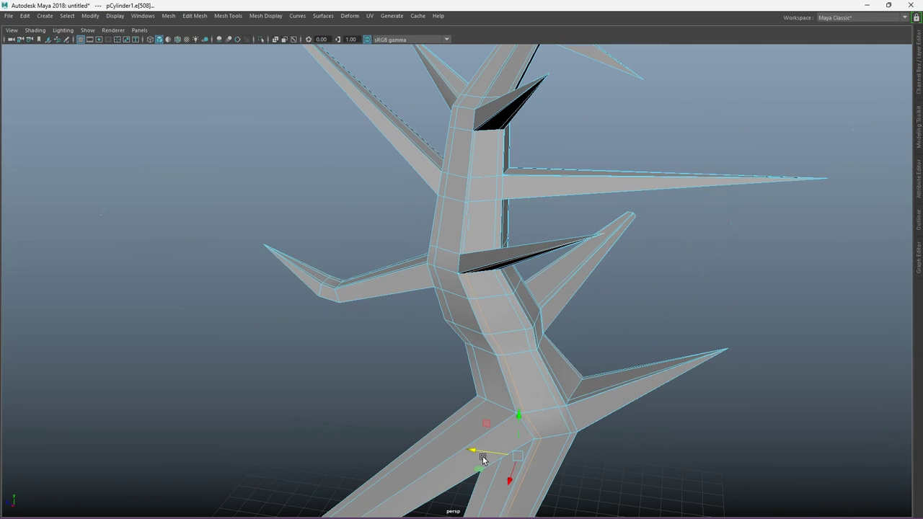
right_click_drag(490, 331, 479, 407, "shift")
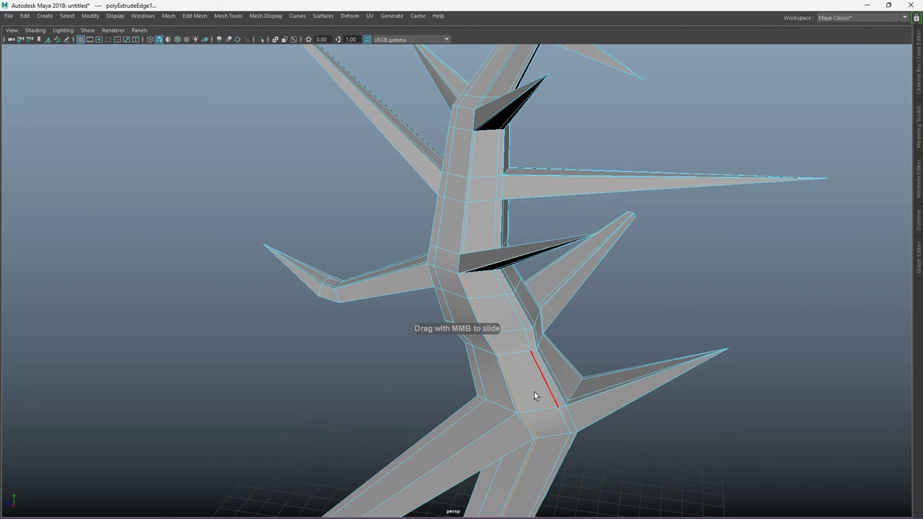
scroll(533, 397, "up", 3)
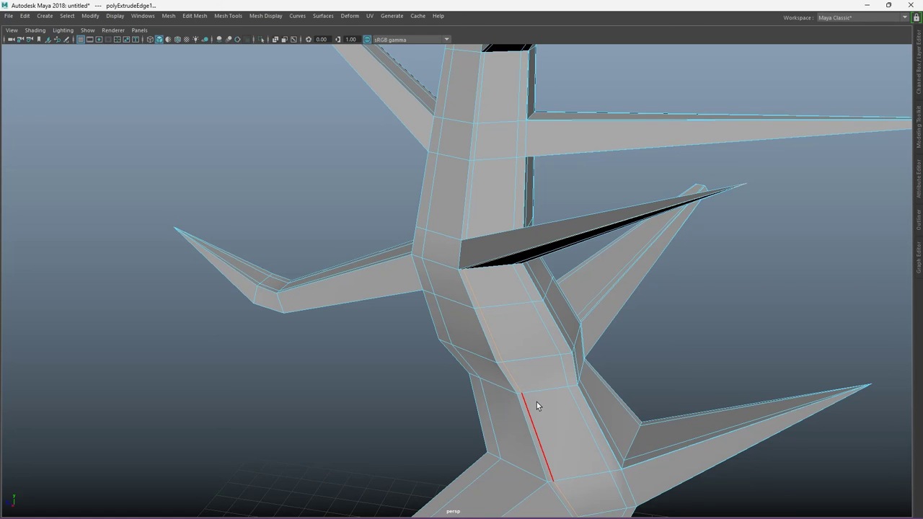
scroll(536, 402, "down", 5)
scroll(536, 402, "up", 5)
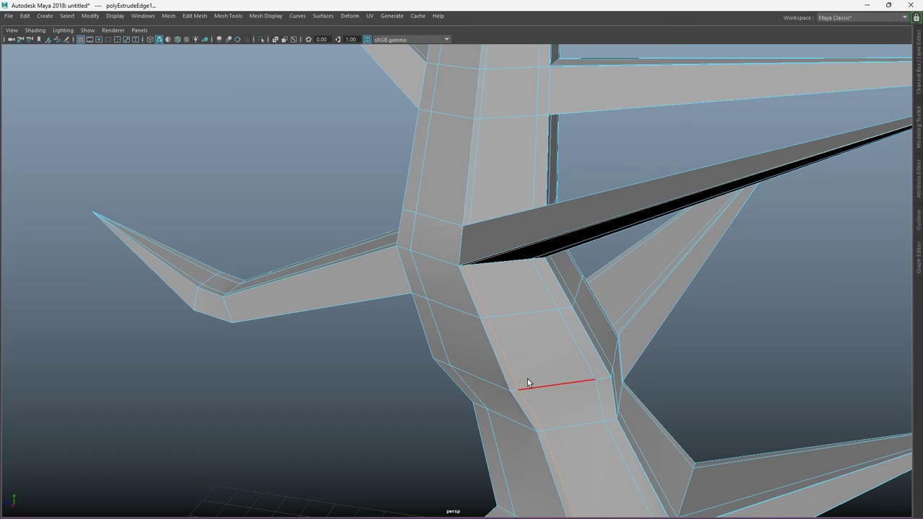
scroll(525, 383, "up", 2)
mouse_move(578, 508)
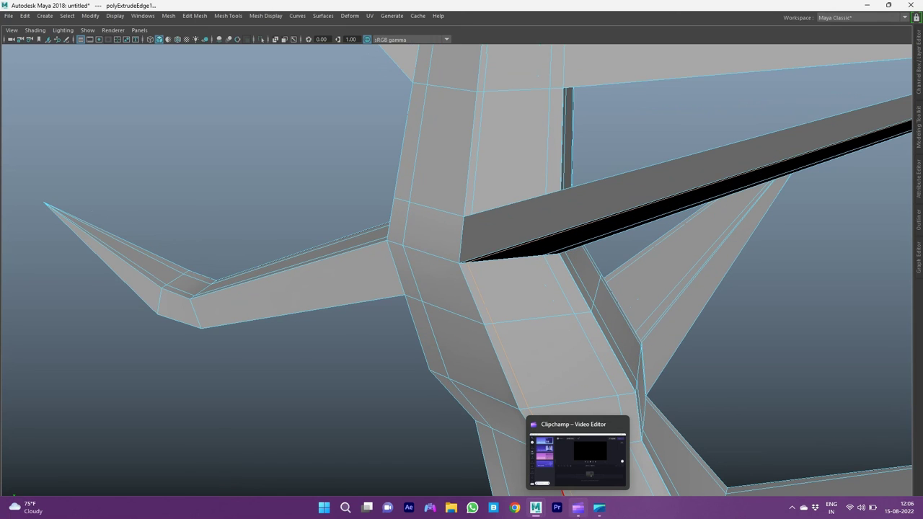